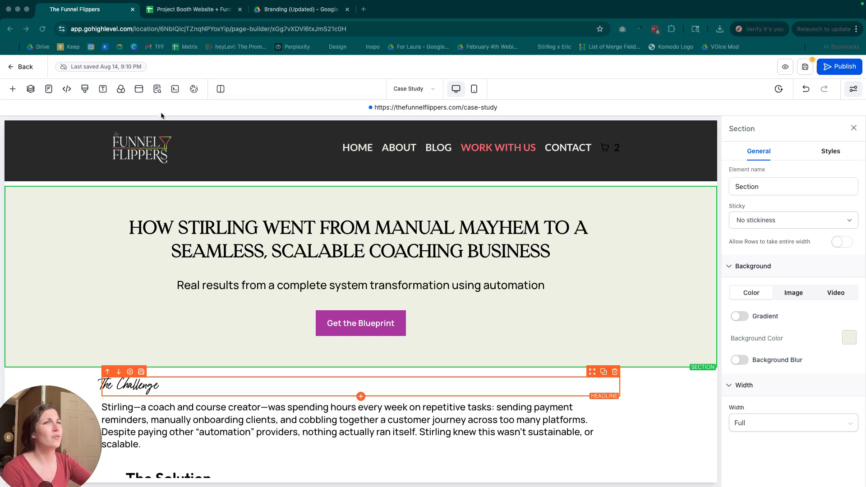
Choose the WOFF2 font file from the media library for the page typography's custom fonts.
click(102, 89)
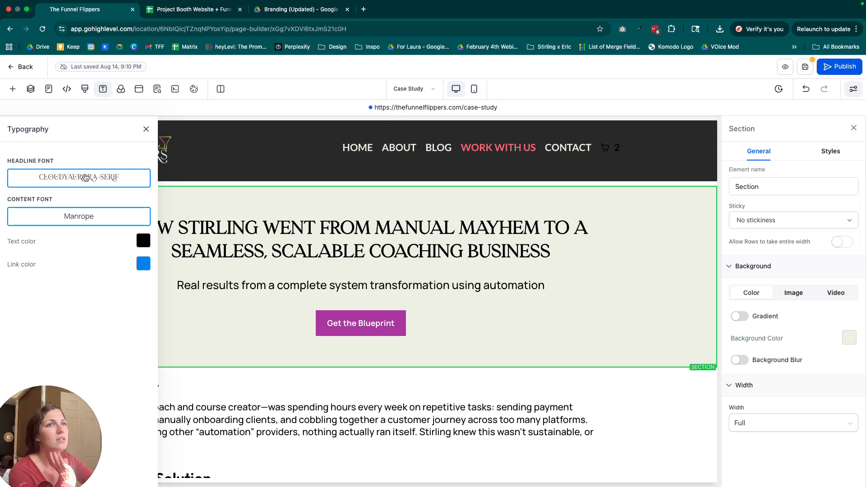
click(85, 178)
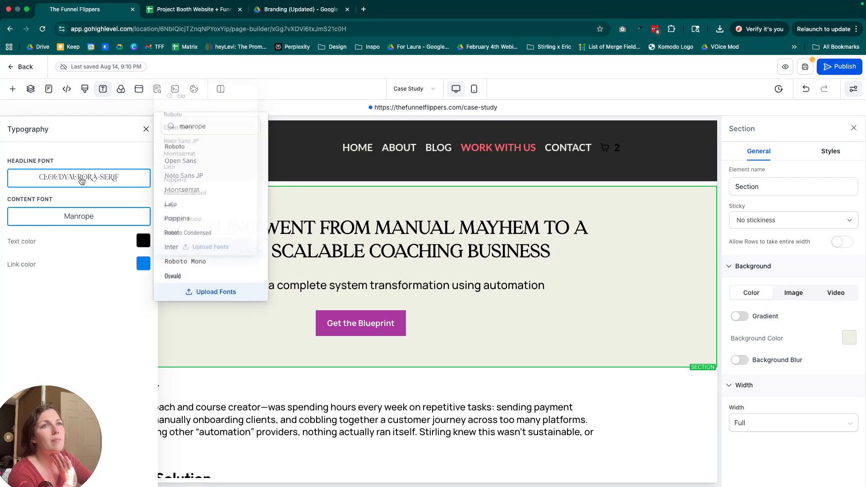
click(217, 255)
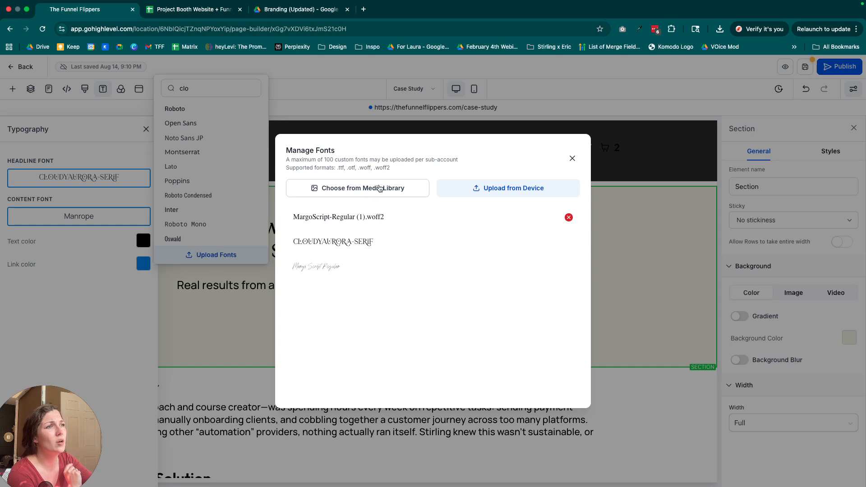
click(380, 189)
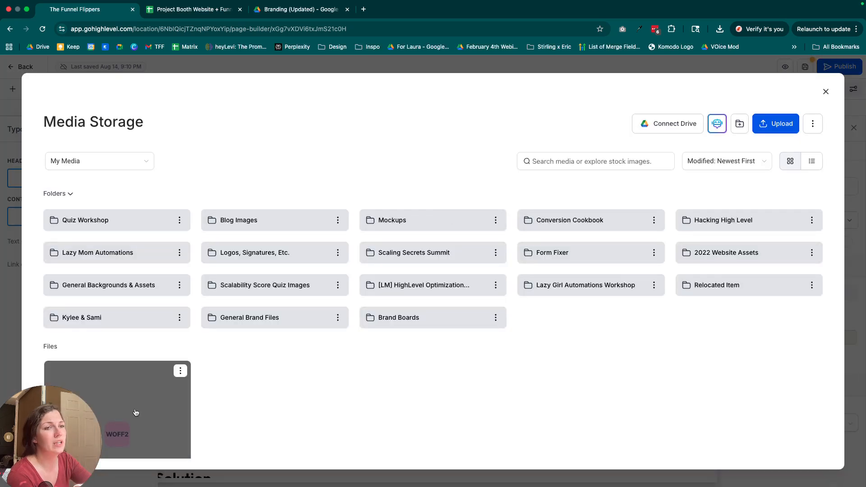
click(138, 411)
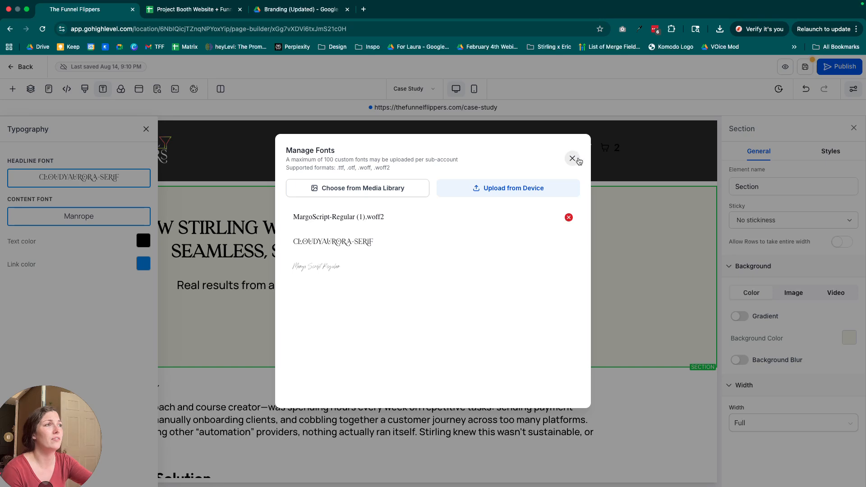
click(573, 158)
Search the content font choices for the Margo Script font in the page typography settings.
click(88, 182)
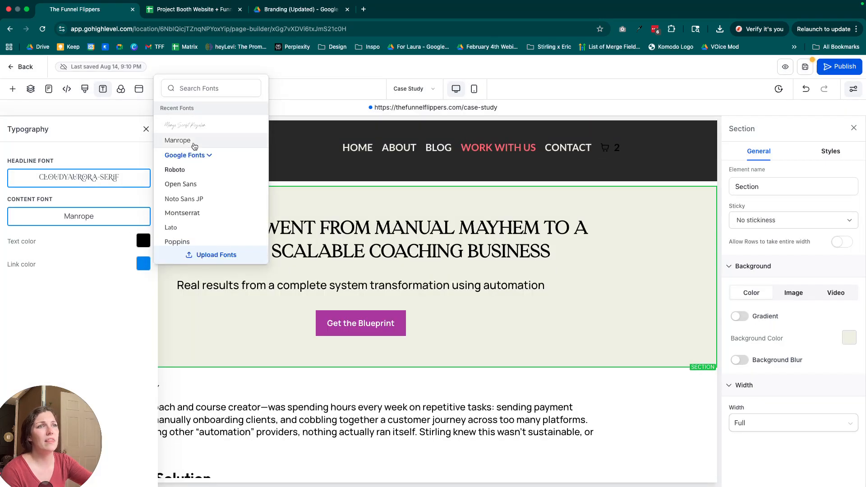
click(90, 224)
click(179, 127)
double_click(227, 128)
key(BackSpace)
text(margo)
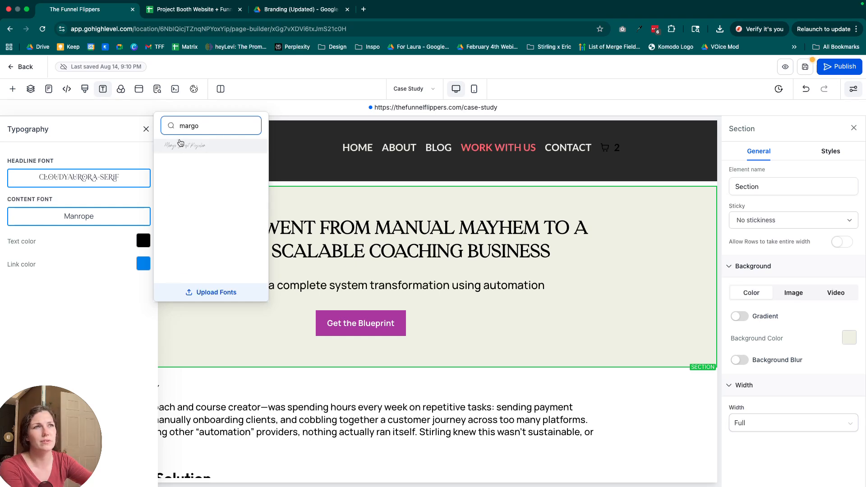
double_click(193, 126)
text(ma)
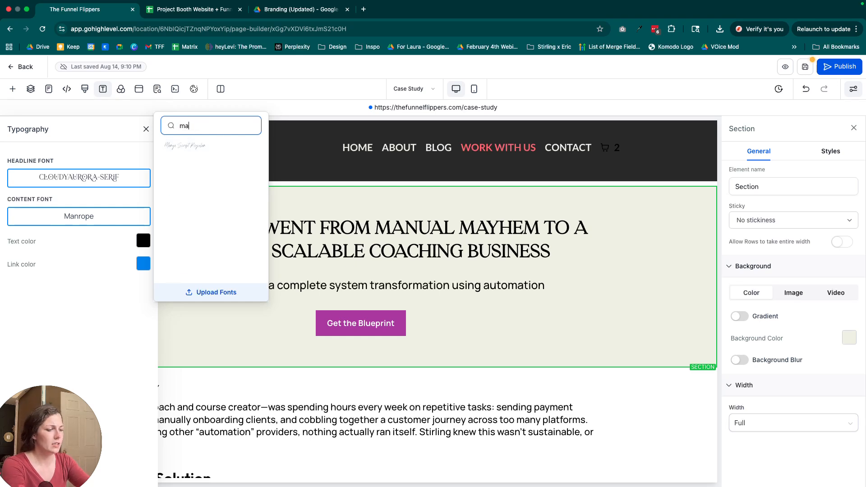
click(185, 145)
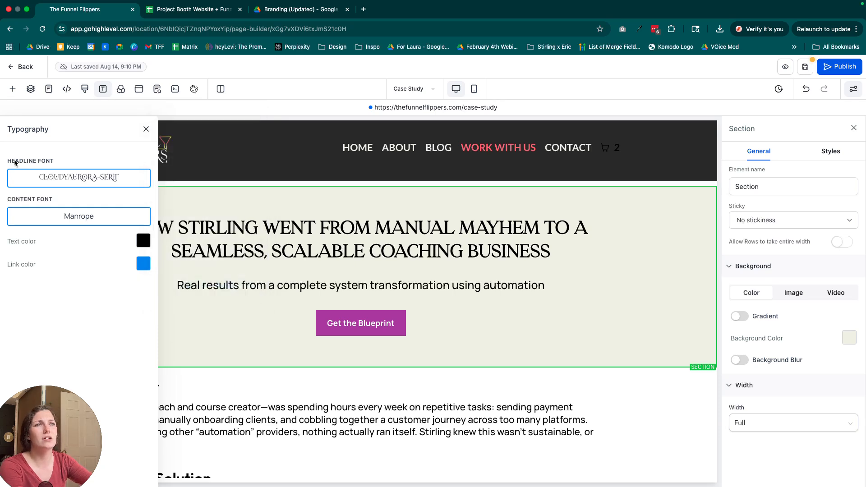
click(147, 129)
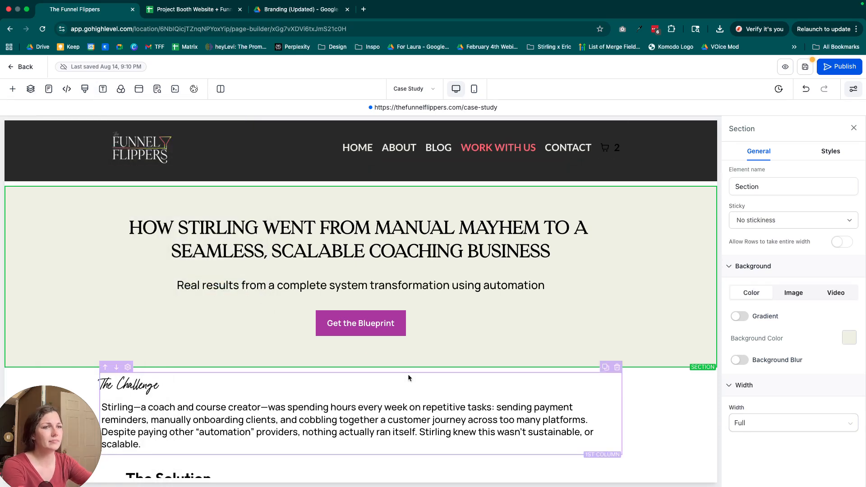
Set the font family of the "The Solution" sub-headline to Margo Script Regular, matching "The Challenge" headline.
scroll(406, 375, down, 2)
click(179, 342)
scroll(226, 386, down, 3)
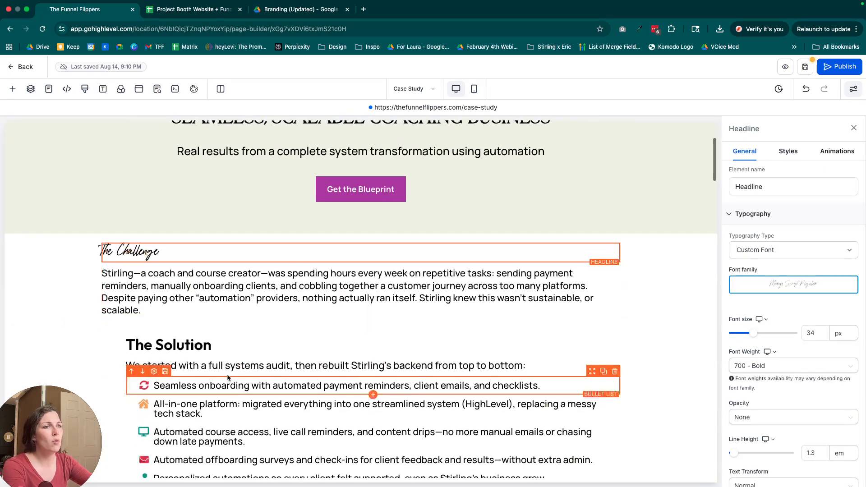
click(225, 345)
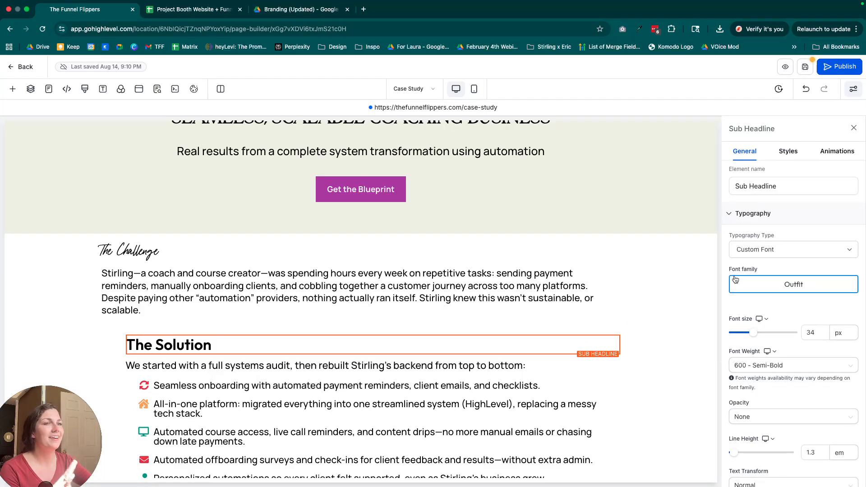
click(760, 251)
click(777, 284)
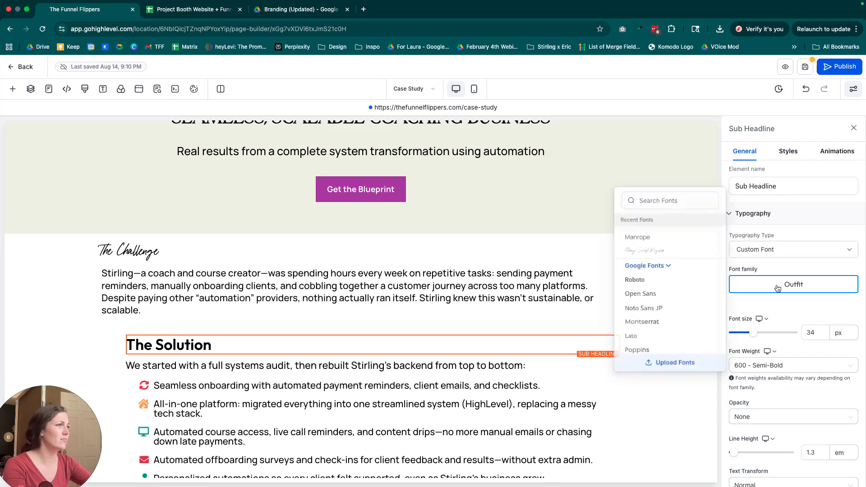
click(664, 198)
text(margo)
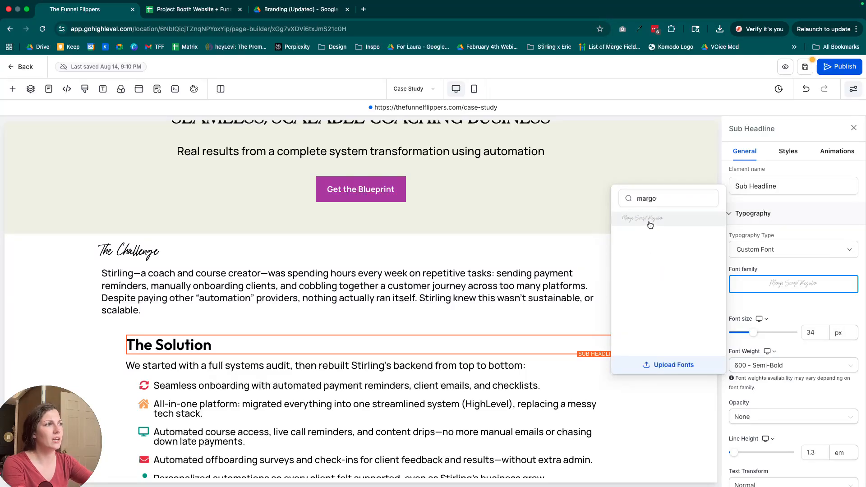
click(649, 223)
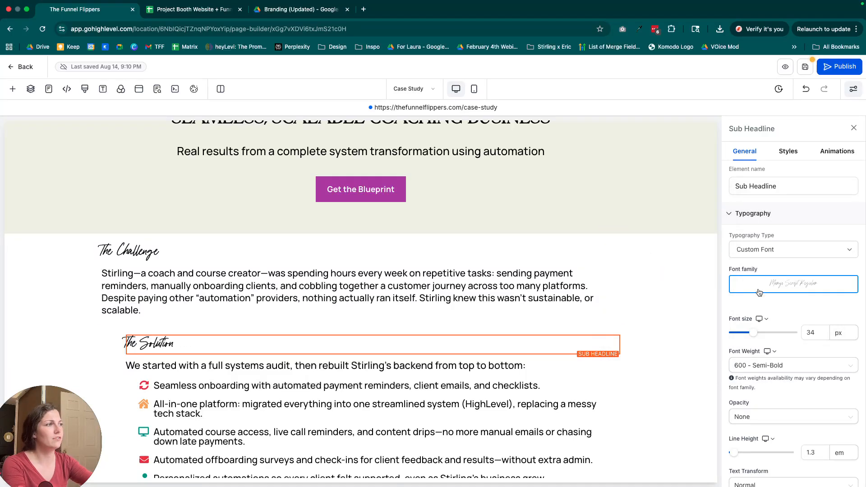
click(175, 340)
click(245, 299)
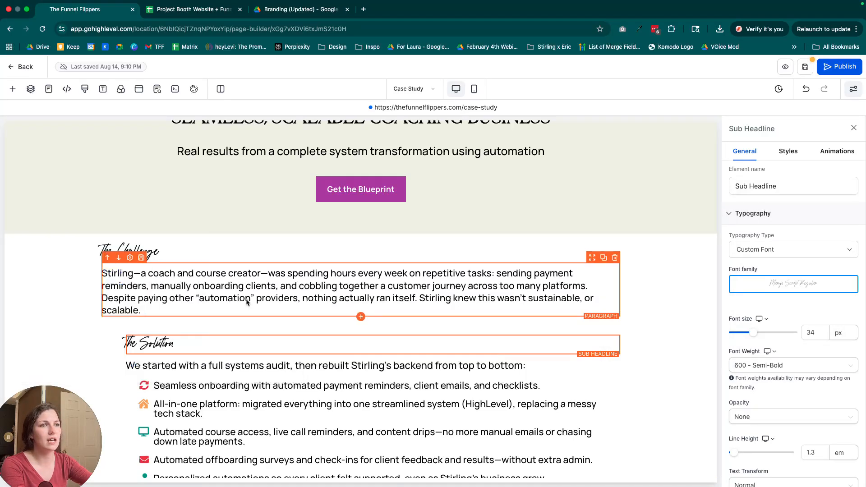
scroll(452, 308, down, 2)
click(253, 286)
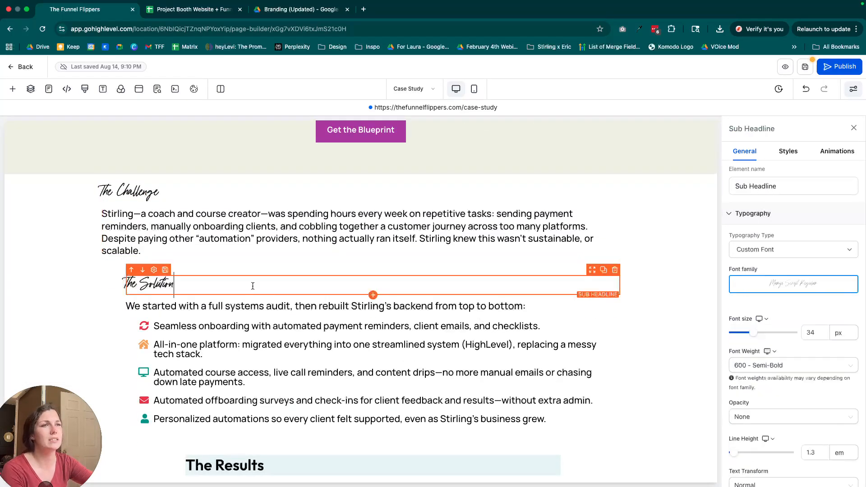
key(super+a)
click(219, 247)
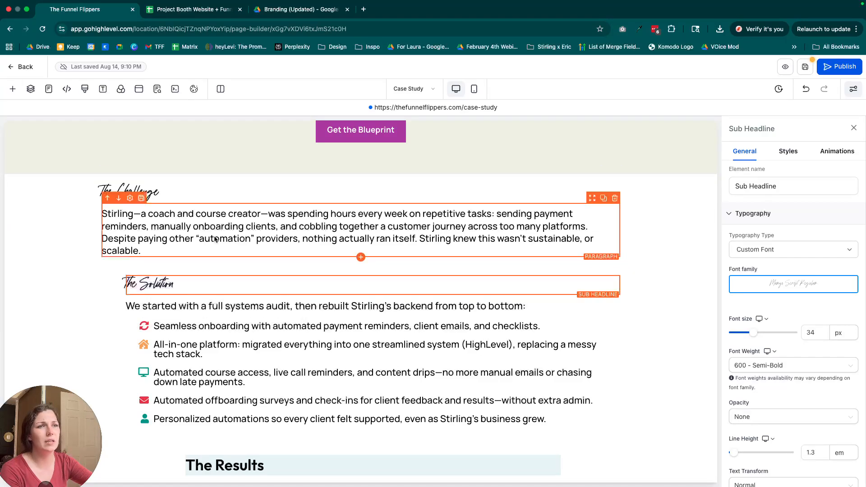
key(super+a)
click(256, 259)
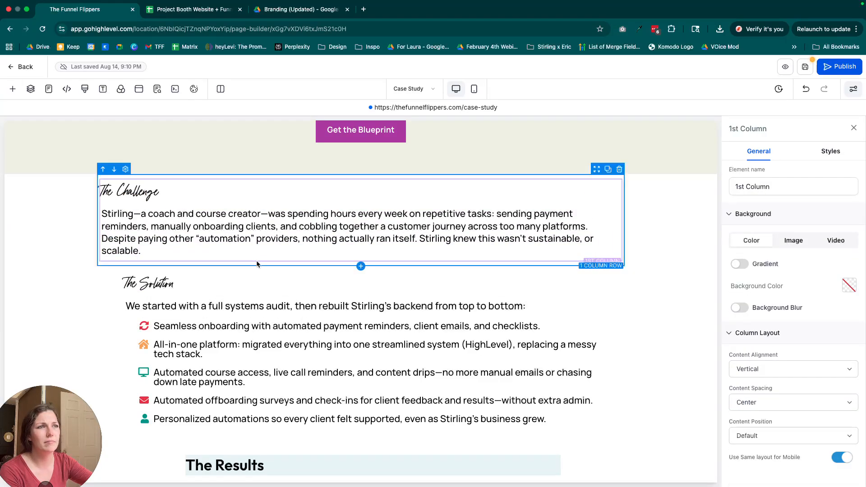
click(247, 281)
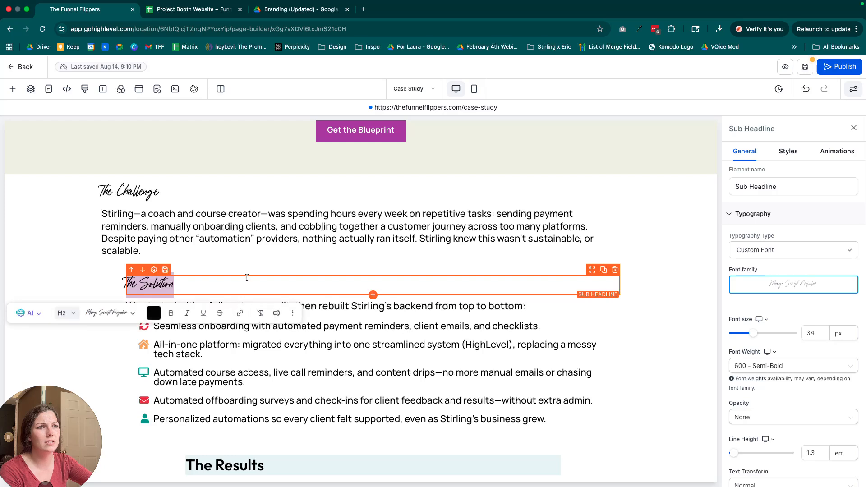
click(288, 357)
key(super+a)
click(289, 307)
scroll(394, 364, up, 5)
click(395, 252)
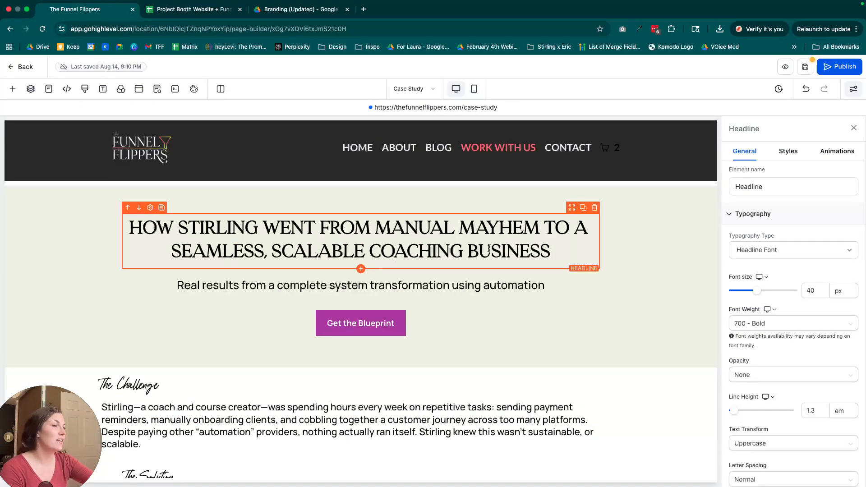
click(410, 191)
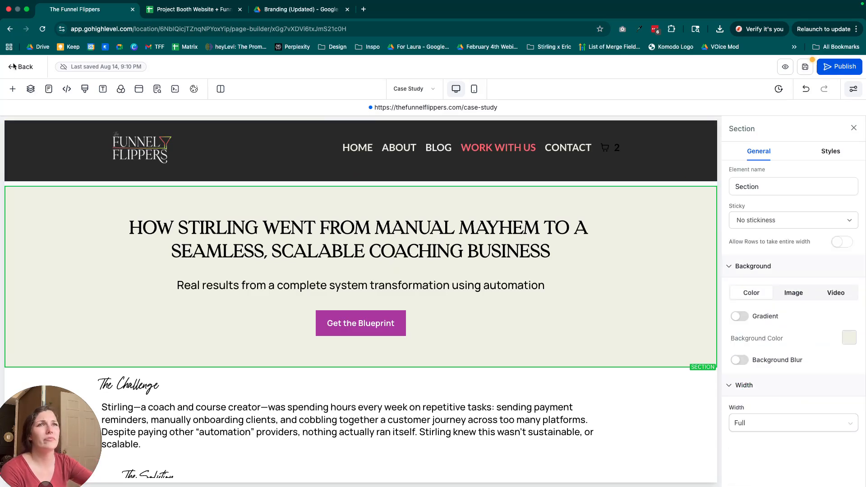
Examine the Case Study page's layers, the site's main and store page lists, and the page background settings.
click(31, 90)
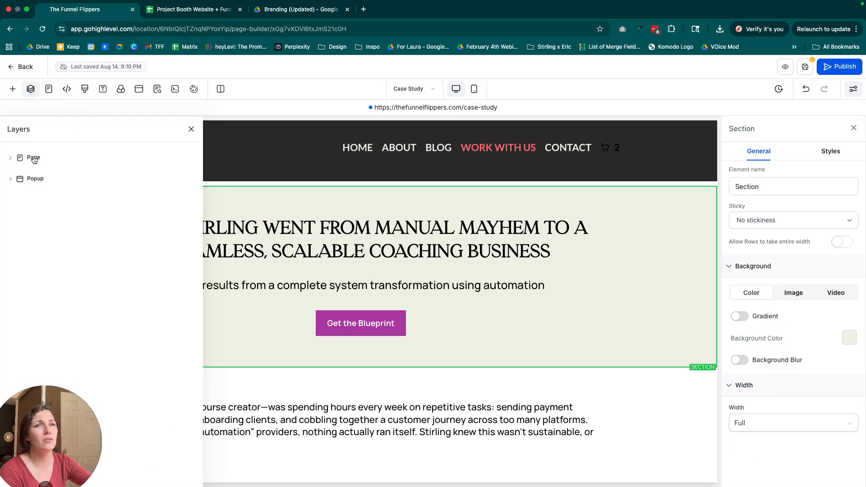
click(11, 179)
click(10, 179)
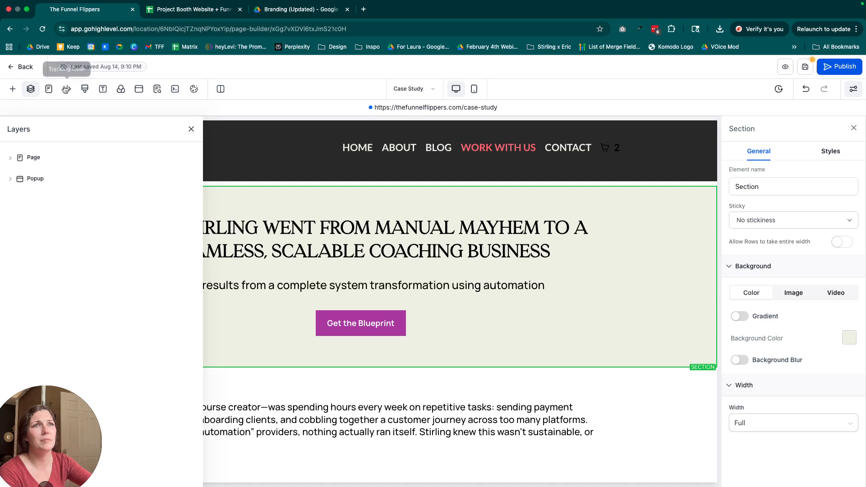
click(48, 89)
scroll(67, 226, down, 3)
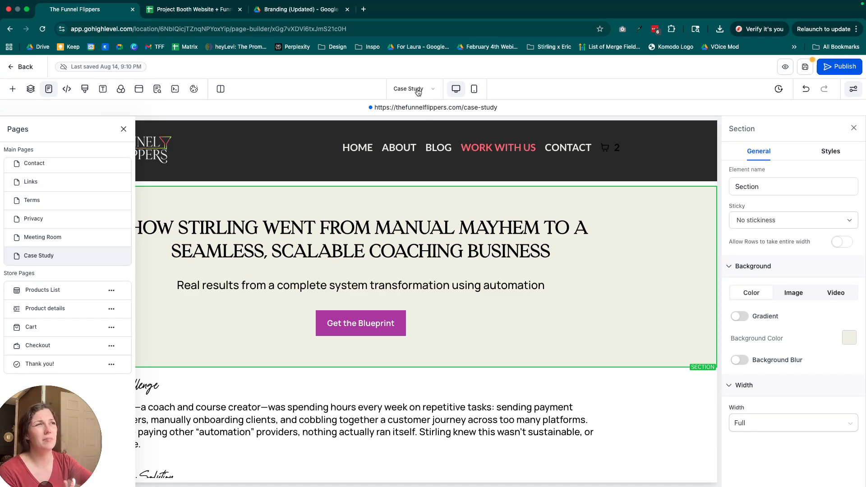
scroll(50, 225, up, 3)
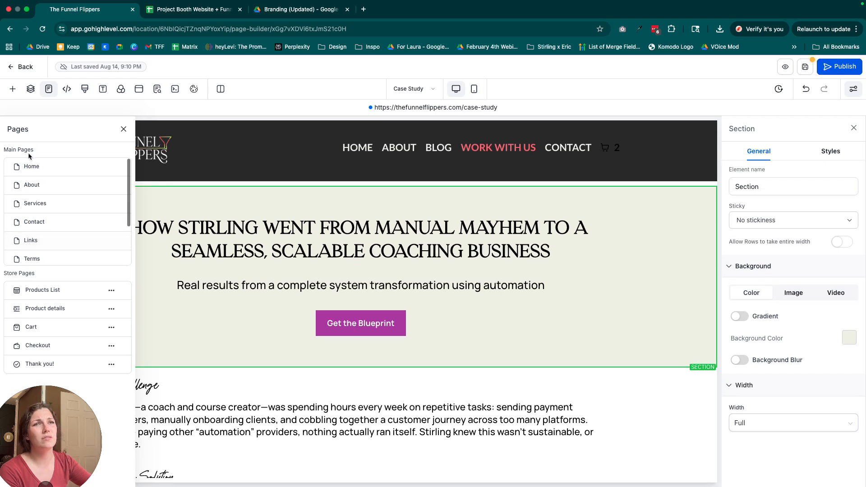
scroll(105, 185, down, 3)
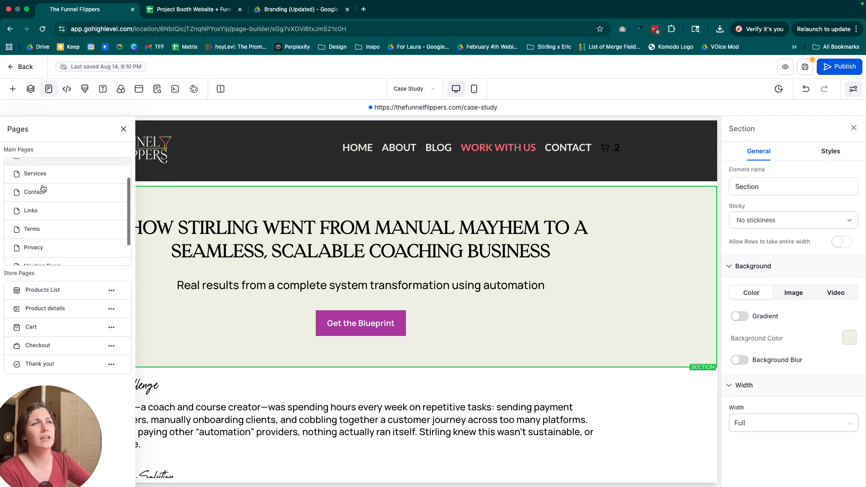
scroll(105, 185, up, 2)
click(124, 175)
click(485, 303)
click(123, 129)
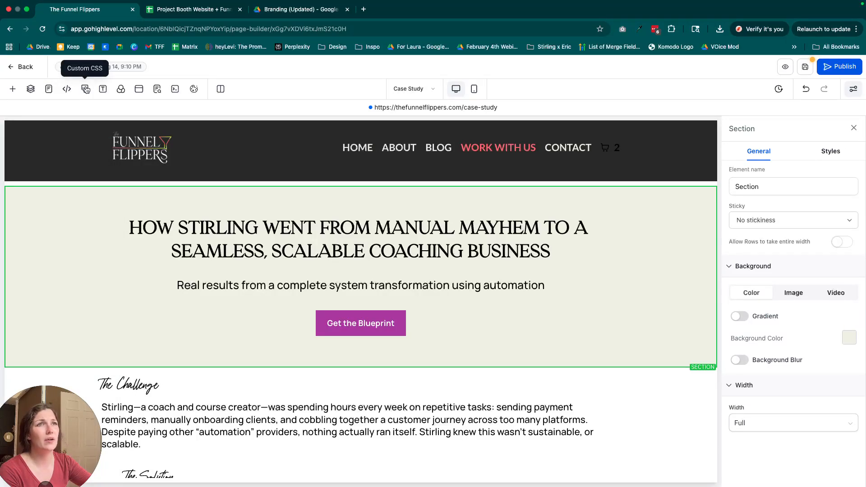
click(122, 92)
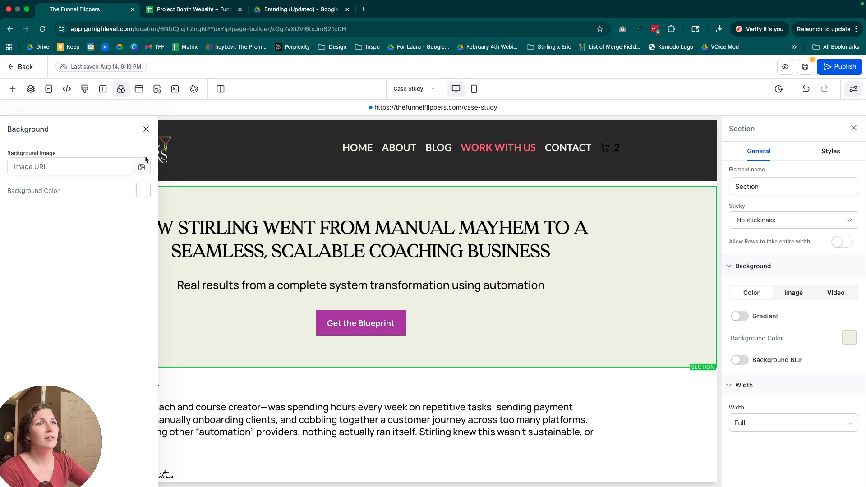
Open the existing exit popup for editing and start adding a row to it.
click(139, 89)
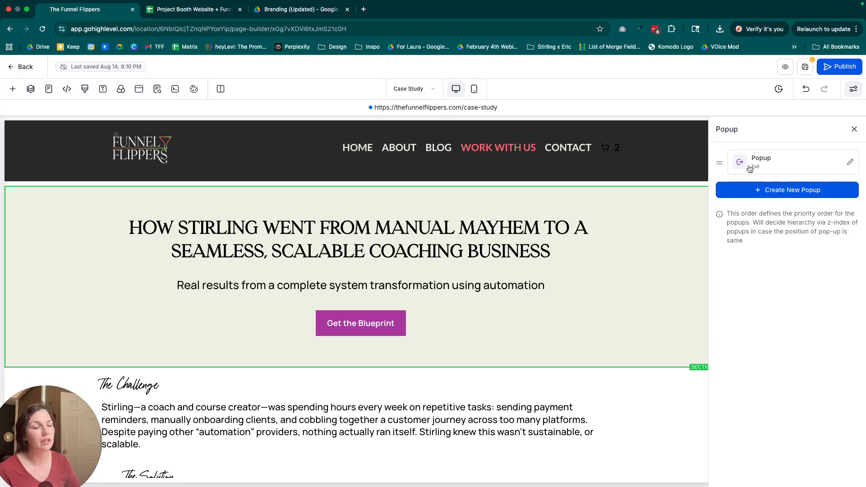
click(762, 162)
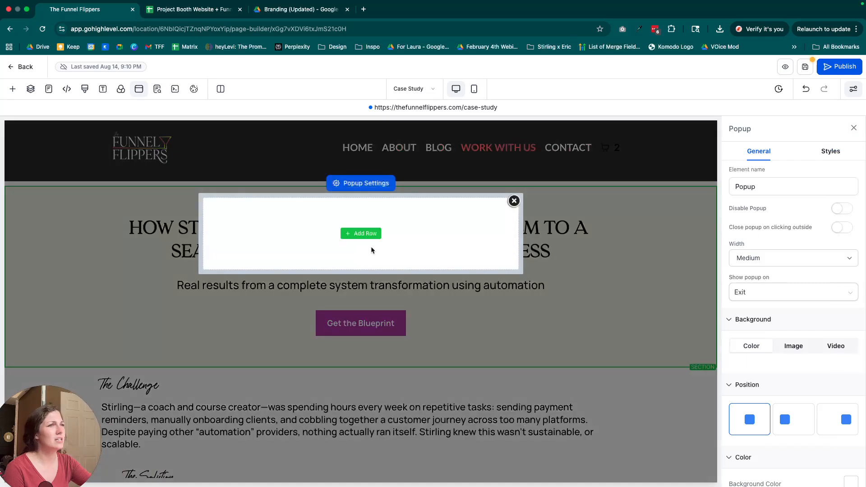
click(356, 233)
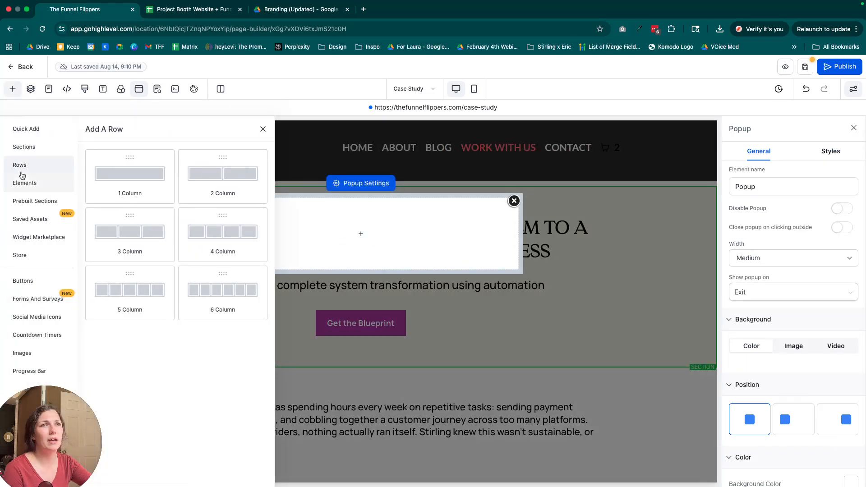
Try to place a prebuilt section and a saved asset inside the empty exit popup.
click(52, 202)
drag(236, 209, 419, 230)
click(377, 235)
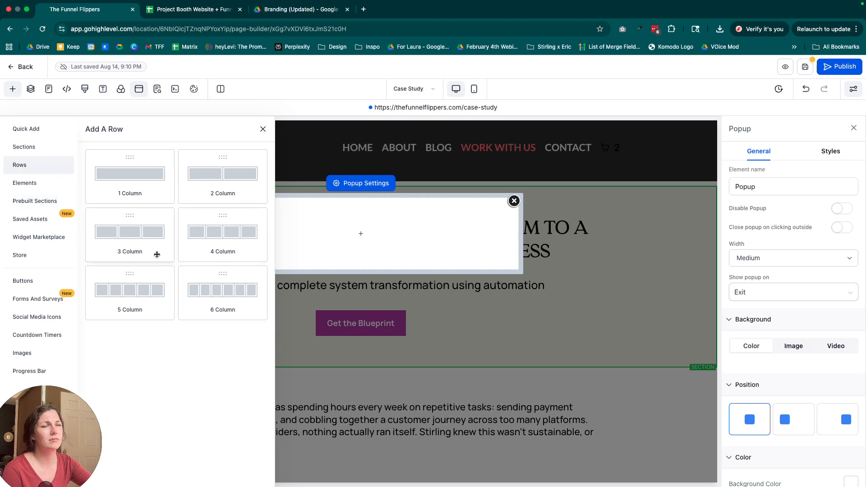
click(35, 222)
drag(248, 190, 441, 232)
click(354, 233)
Add a one-column row to the empty exit popup and start adding an element to its column.
click(129, 177)
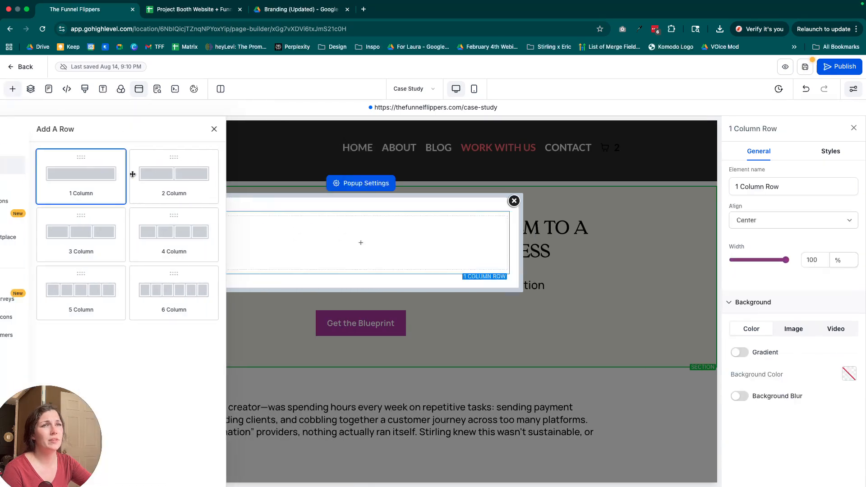
click(373, 242)
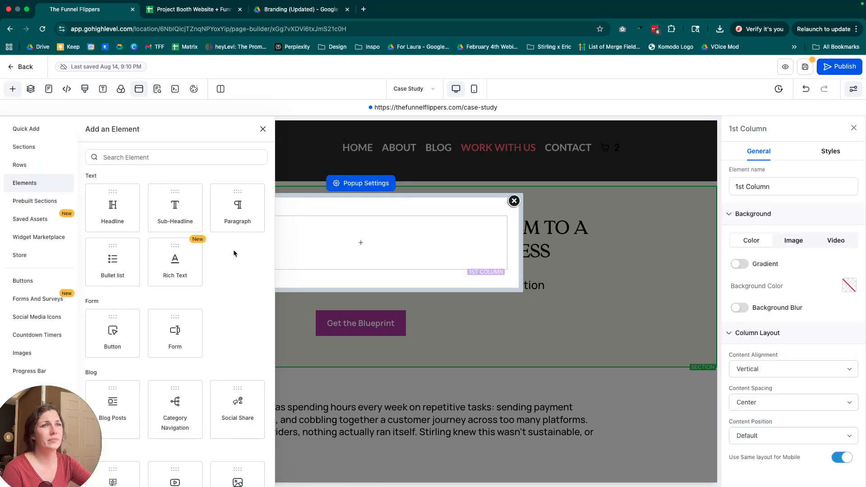
Try to place a saved asset and a Headline element inside the popup's empty column.
click(40, 221)
drag(241, 200, 407, 242)
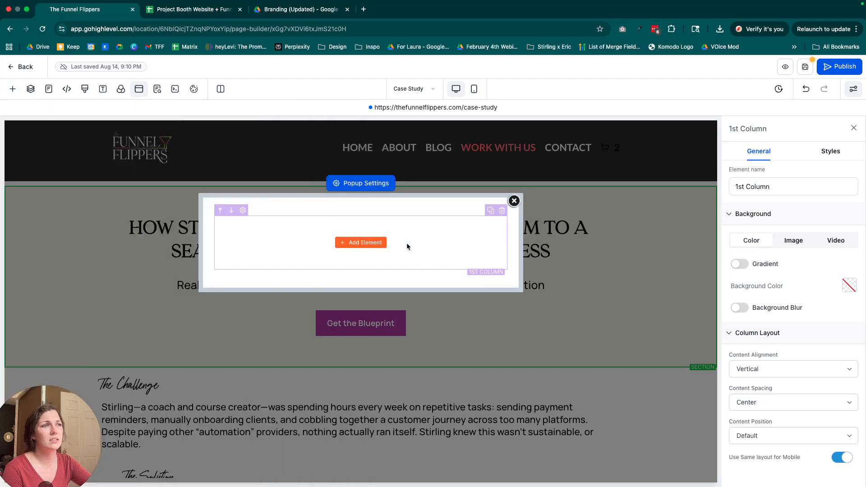
click(377, 244)
drag(135, 207, 378, 245)
click(346, 244)
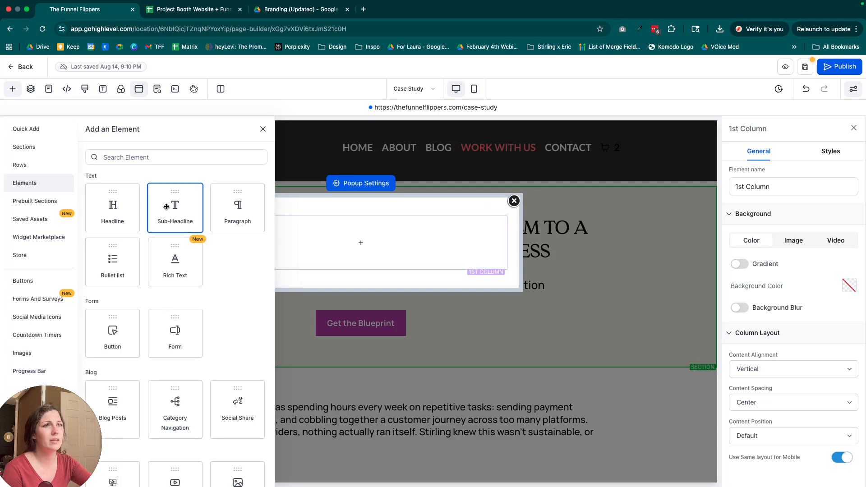
Place a Sub-Headline element in the popup's column, keeping its default text and typography.
drag(175, 204, 338, 230)
triple_click(339, 230)
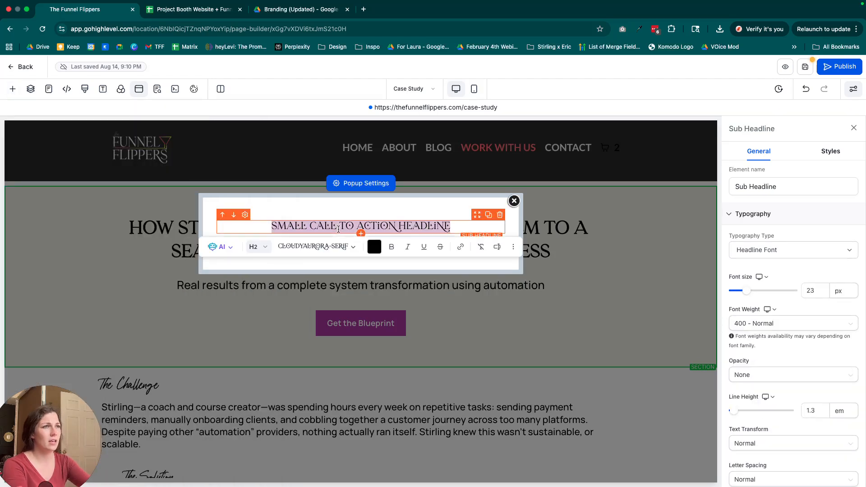
click(358, 197)
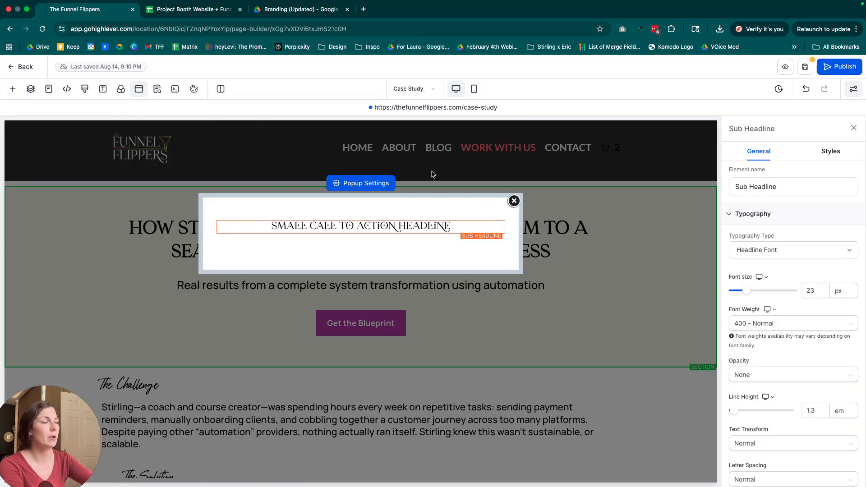
scroll(785, 222, down, 5)
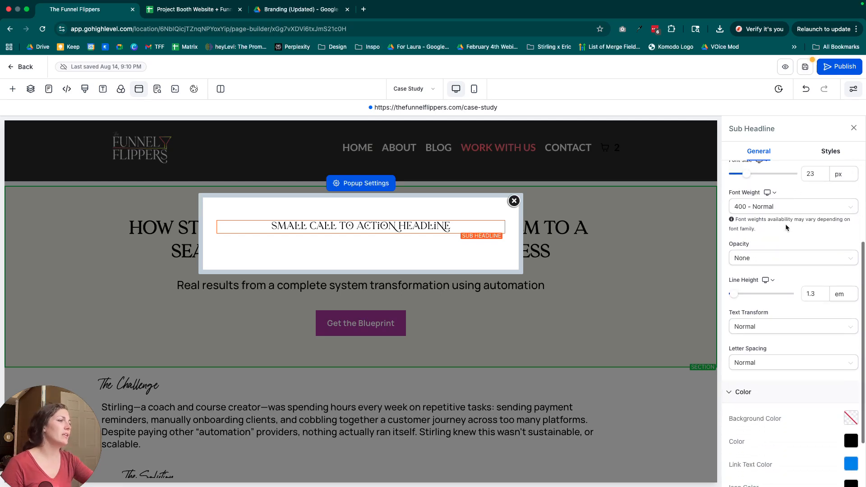
scroll(786, 221, up, 5)
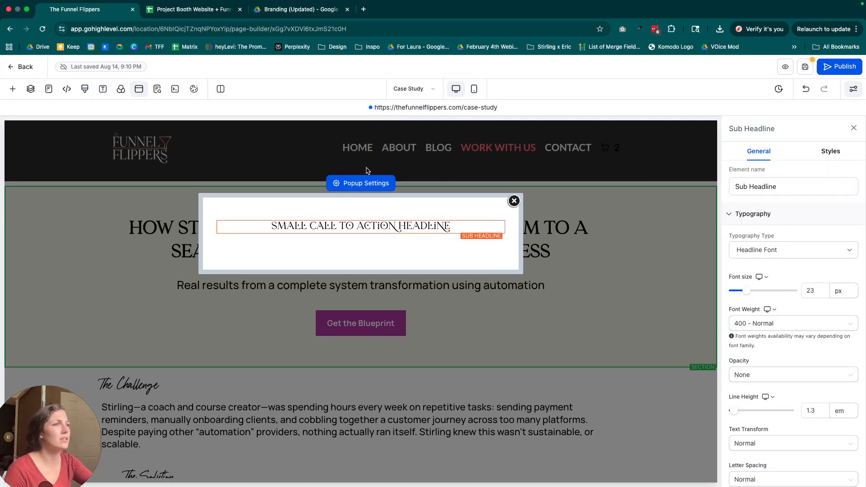
Enable closing the popup on clicking outside, leaving the popup itself enabled.
click(363, 184)
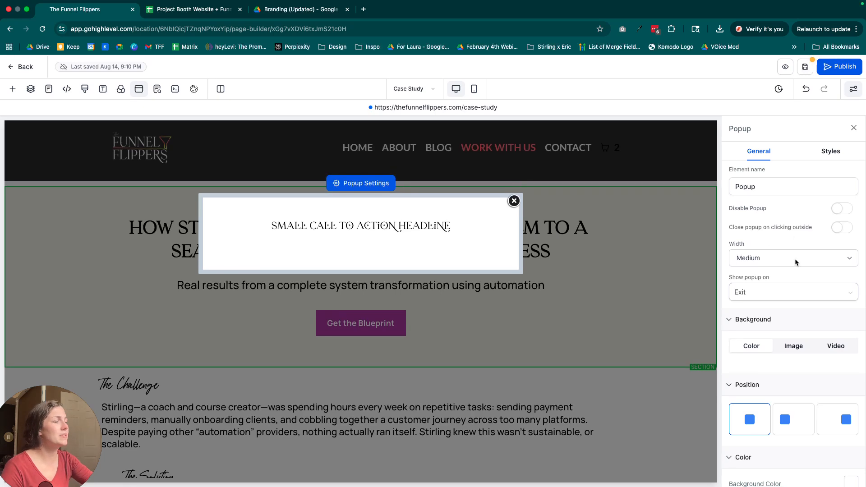
click(840, 208)
click(848, 212)
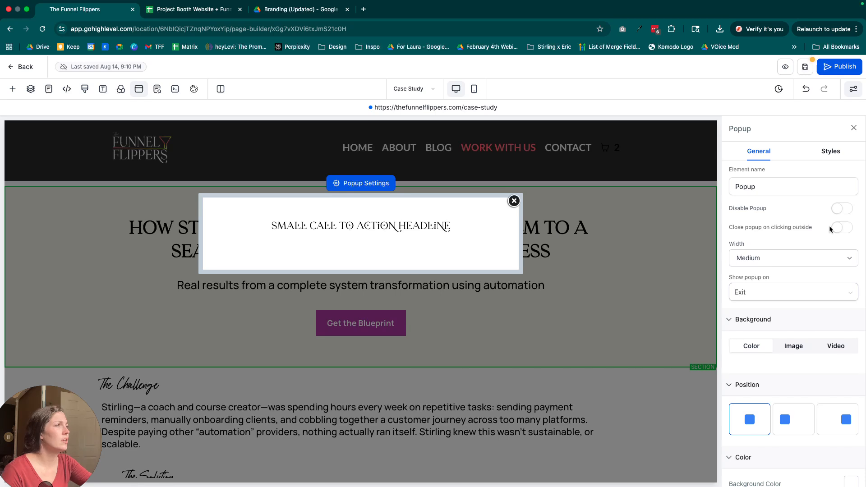
click(841, 228)
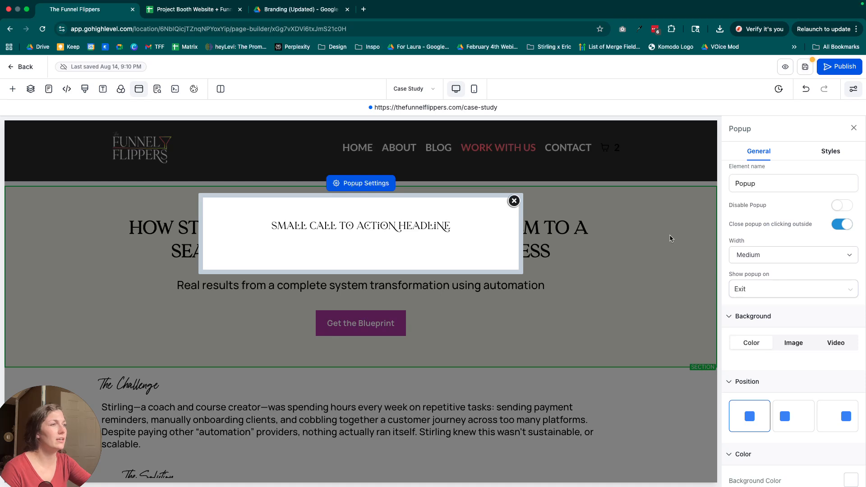
Try out the available popup widths and set the width to Full Page.
scroll(826, 260, down, 2)
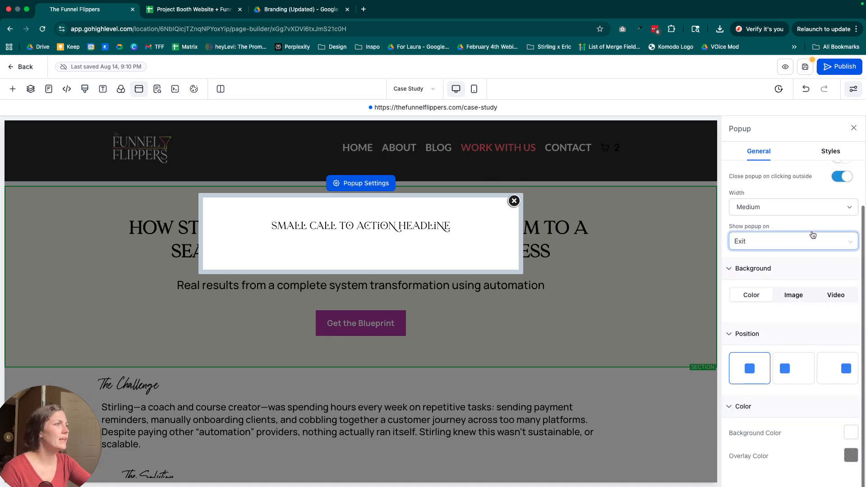
click(794, 207)
click(749, 194)
click(789, 208)
click(767, 237)
click(763, 211)
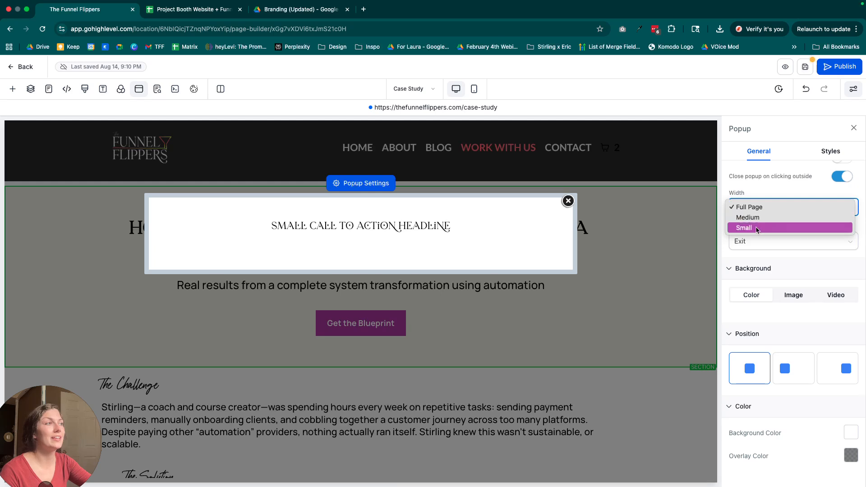
click(757, 228)
click(779, 210)
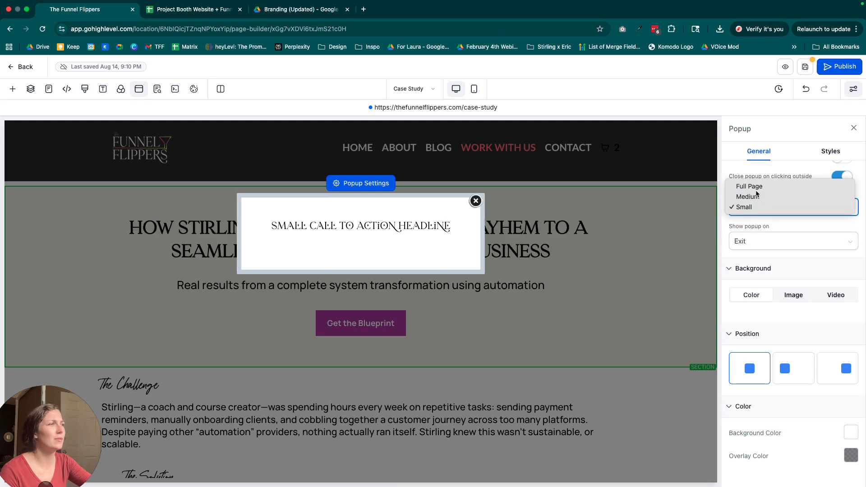
click(756, 188)
Change the popup's display trigger to Delay and set a short delay in seconds.
click(779, 248)
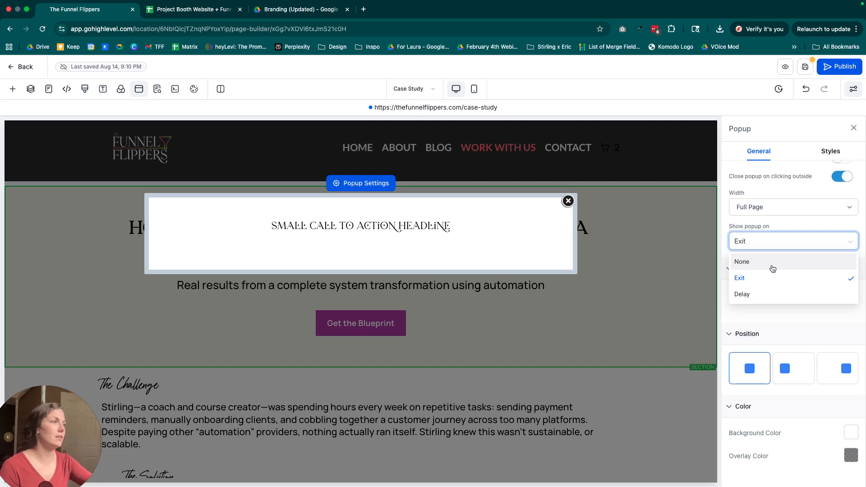
click(762, 279)
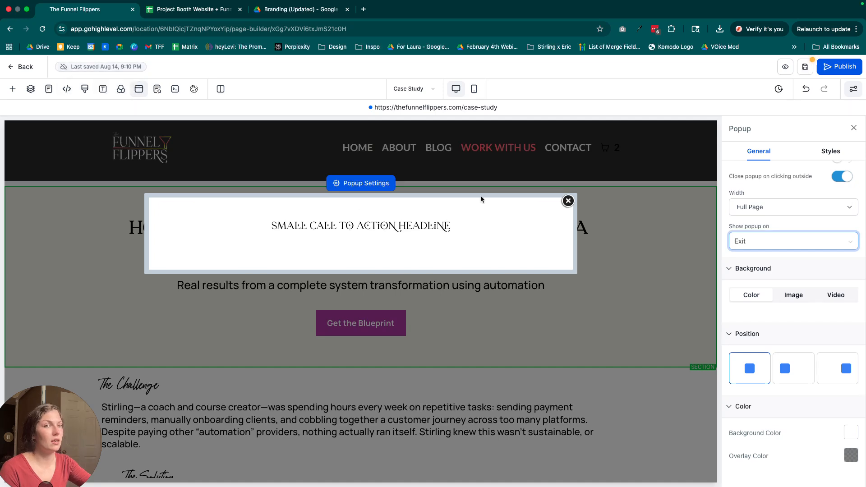
click(836, 241)
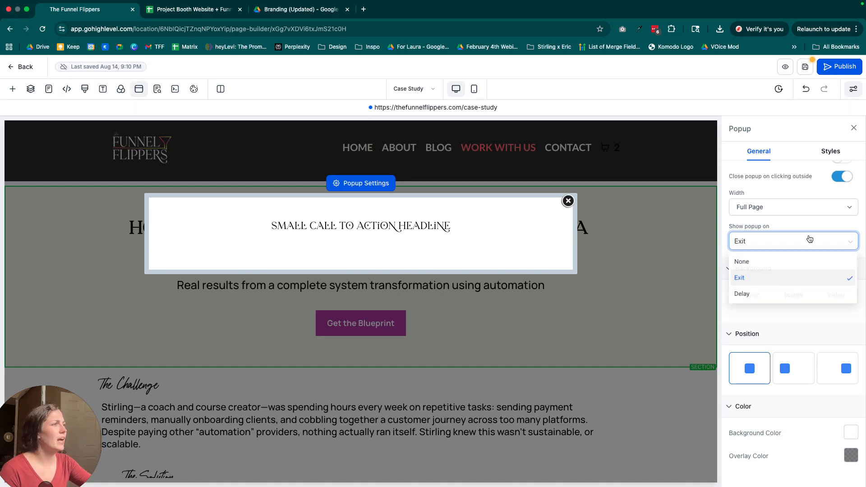
click(752, 295)
mouse_move(733, 268)
mouse_down()
mouse_move(784, 266)
mouse_move(739, 266)
mouse_up()
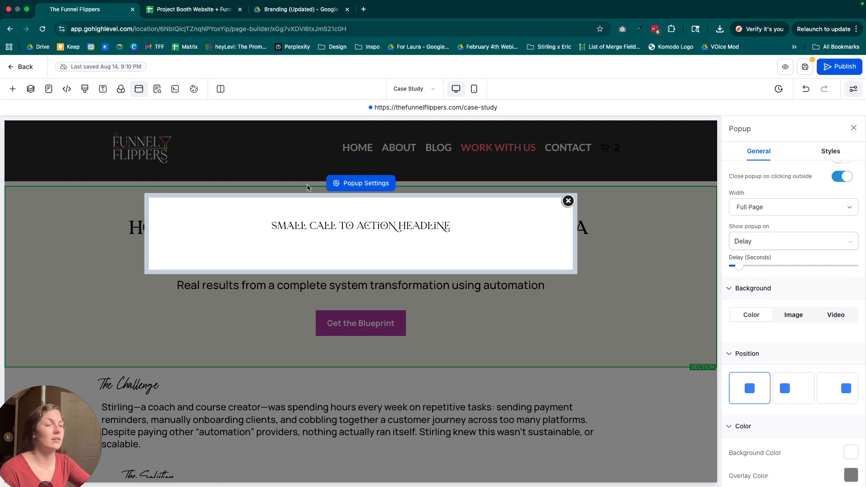
Try the right and left alignments for the popup and return it to the centered position.
scroll(865, 321, down, 1)
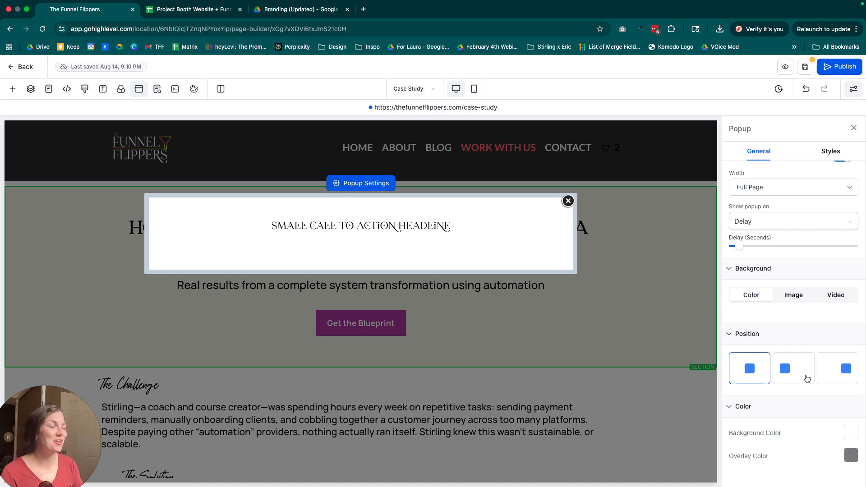
click(841, 377)
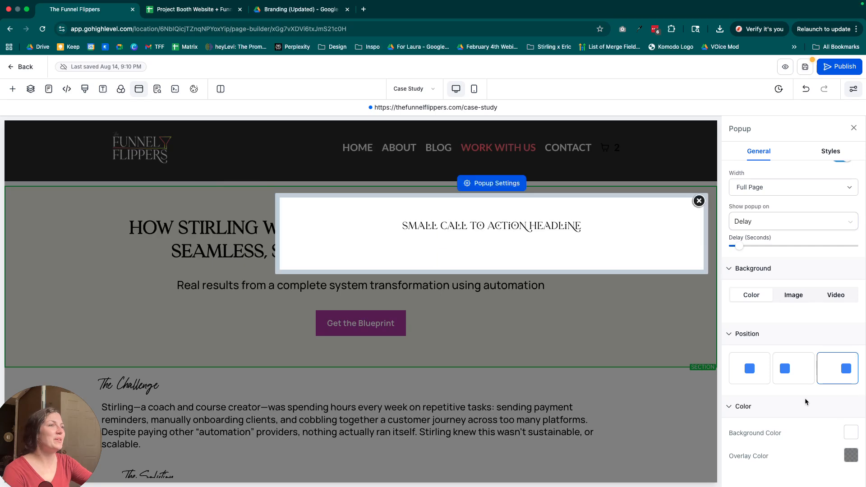
click(794, 371)
click(765, 372)
scroll(803, 348, down, 1)
scroll(804, 347, up, 3)
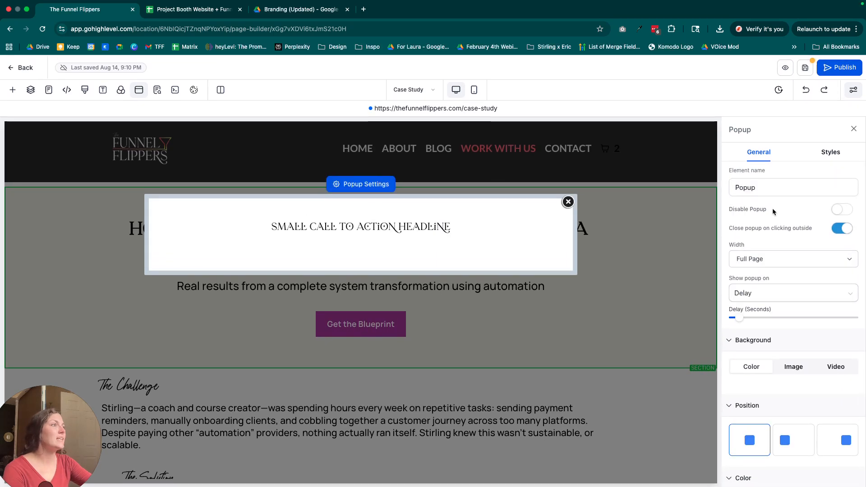
Close the popup editor and review the Case Study page's popup list.
click(852, 129)
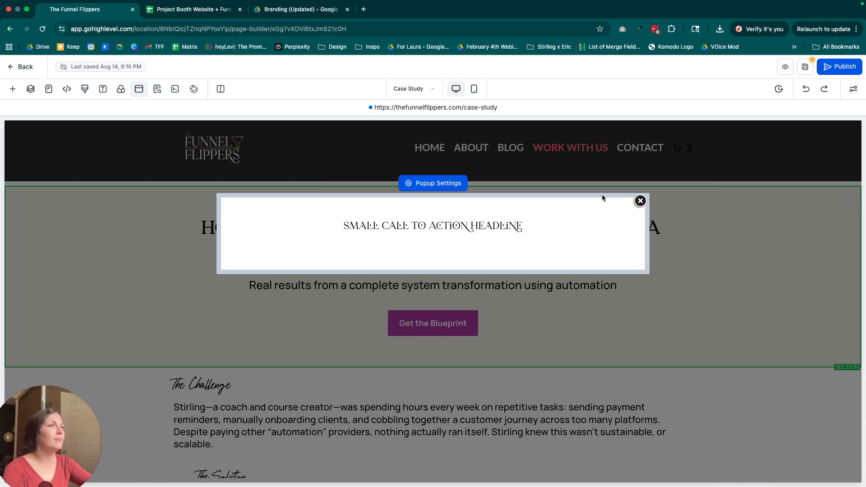
click(420, 185)
click(567, 201)
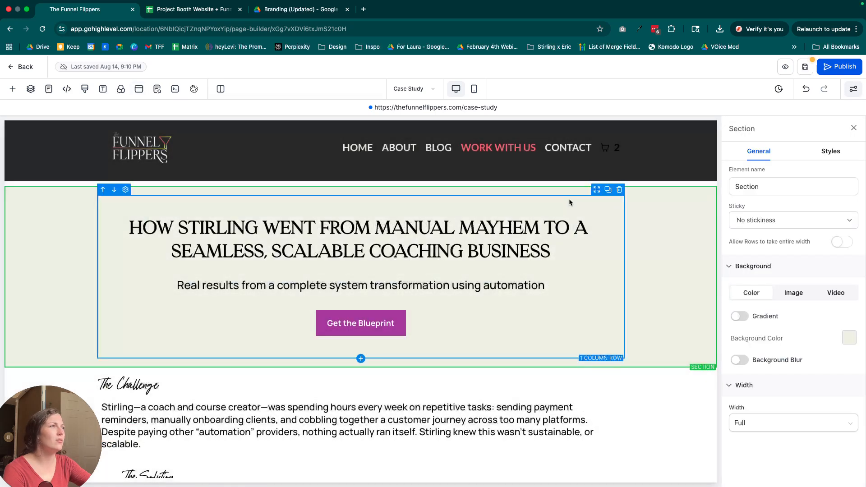
click(853, 128)
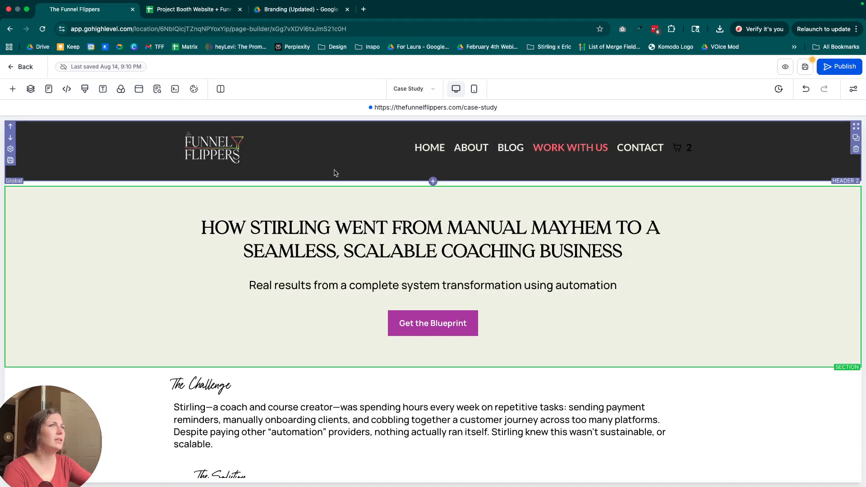
click(139, 89)
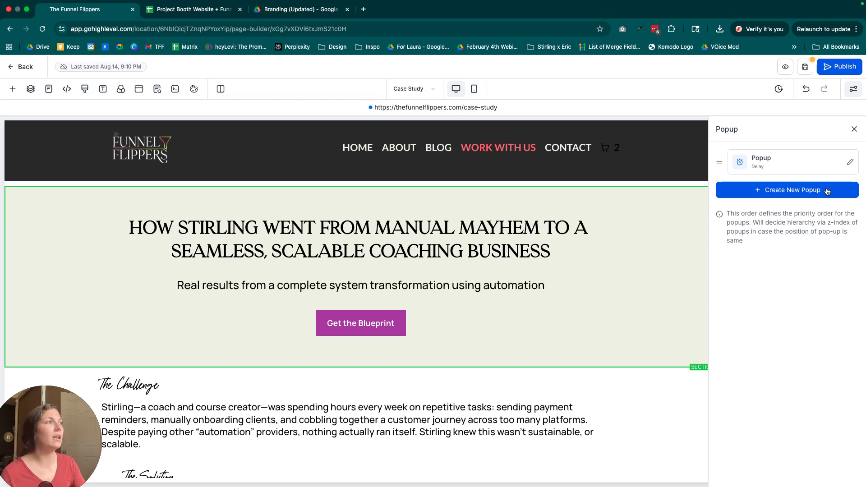
click(855, 129)
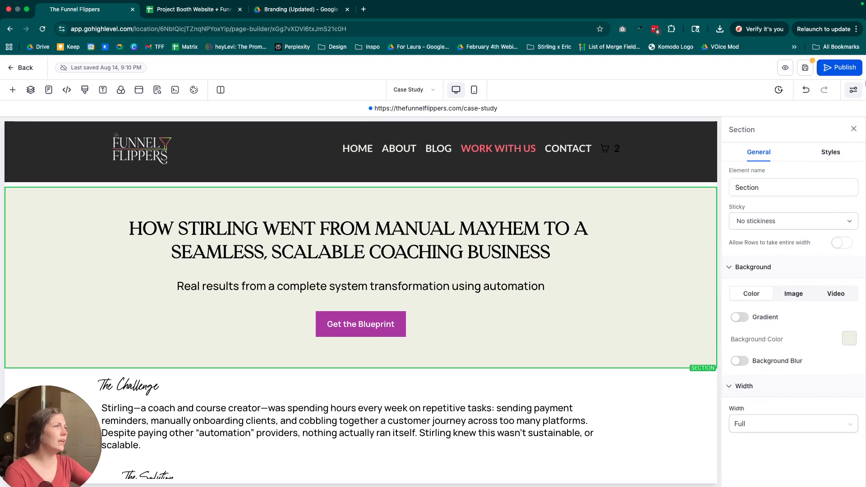
Examine the page's SEO meta data and cookie consent settings.
click(156, 90)
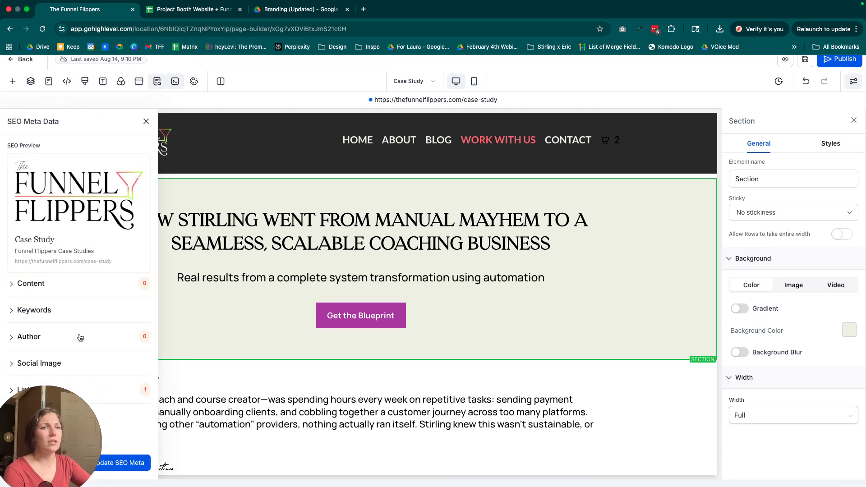
click(145, 129)
click(194, 89)
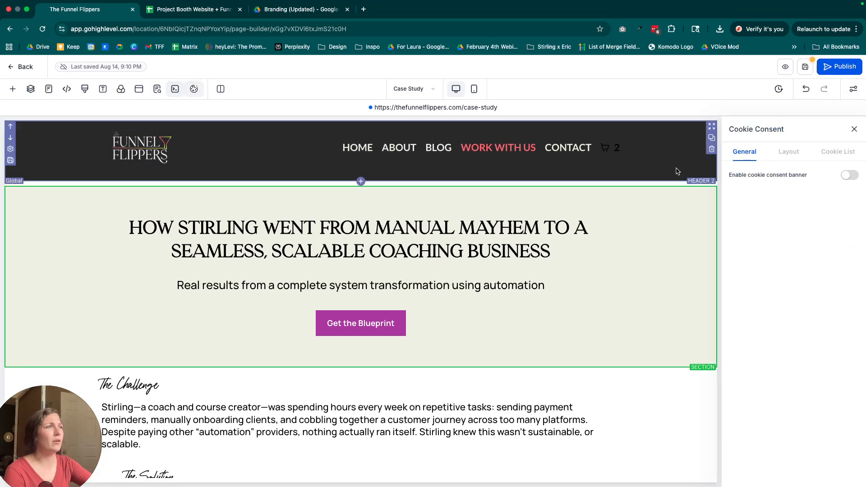
click(855, 130)
Close the cookie consent settings, select the section containing The Challenge and open the element library.
scroll(767, 212, down, 2)
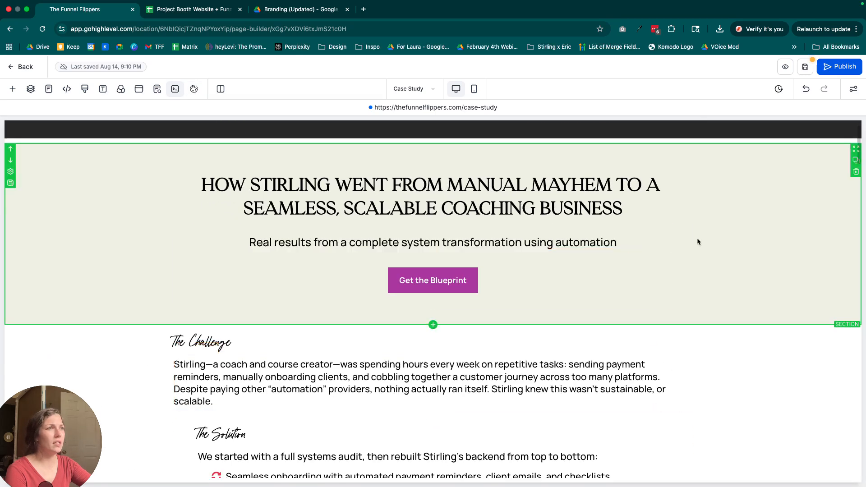
scroll(721, 343, down, 5)
click(754, 284)
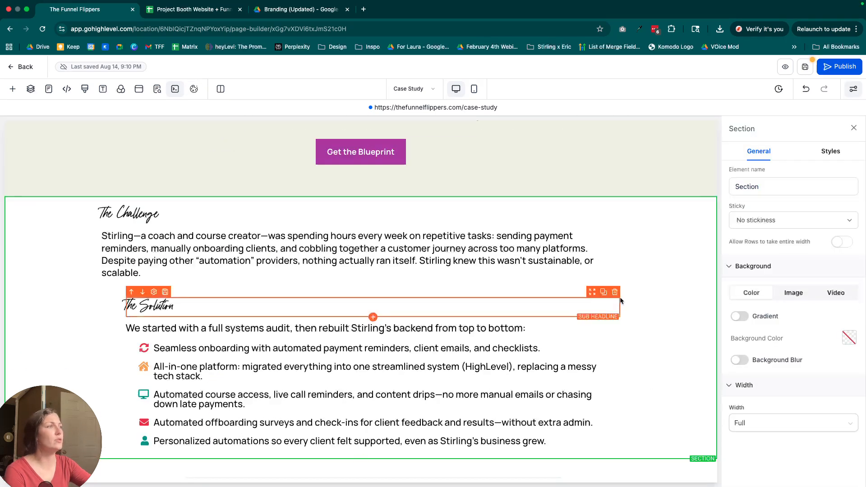
click(13, 90)
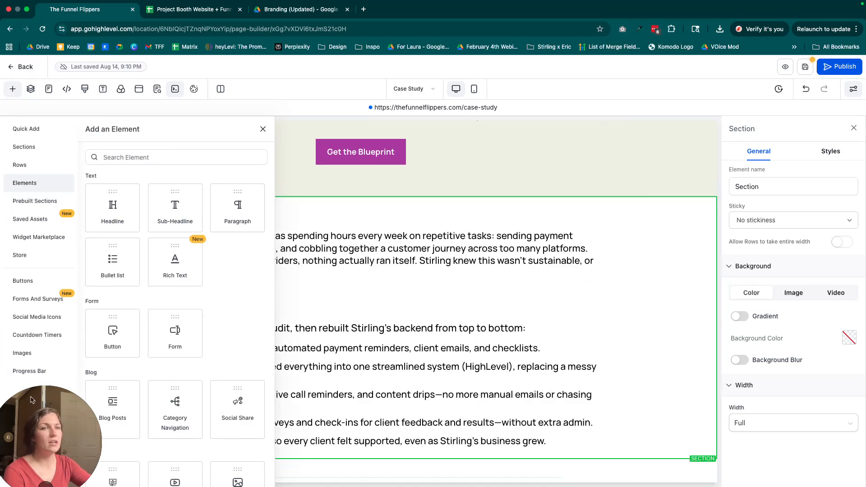
drag(32, 399, 779, 383)
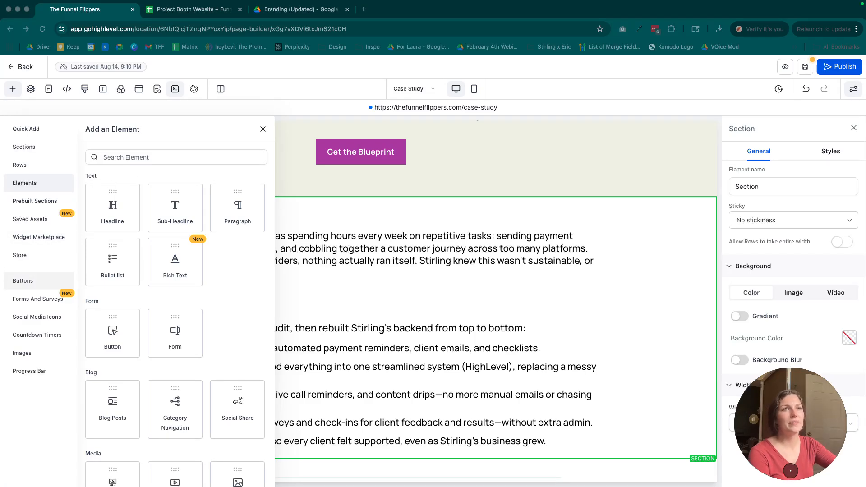
Browse the prebuilt section templates, including About, Call To Action, Image Slider, Product, Plan Selection and Welcome.
click(45, 201)
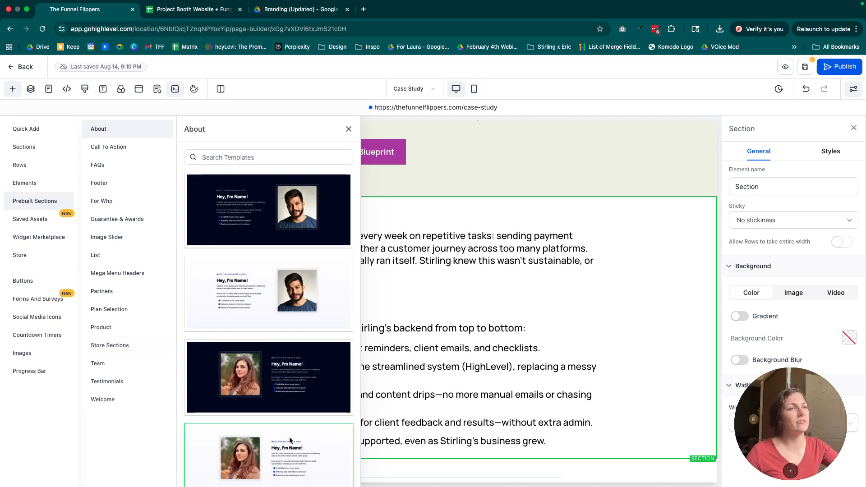
scroll(288, 357, down, 5)
scroll(284, 368, down, 2)
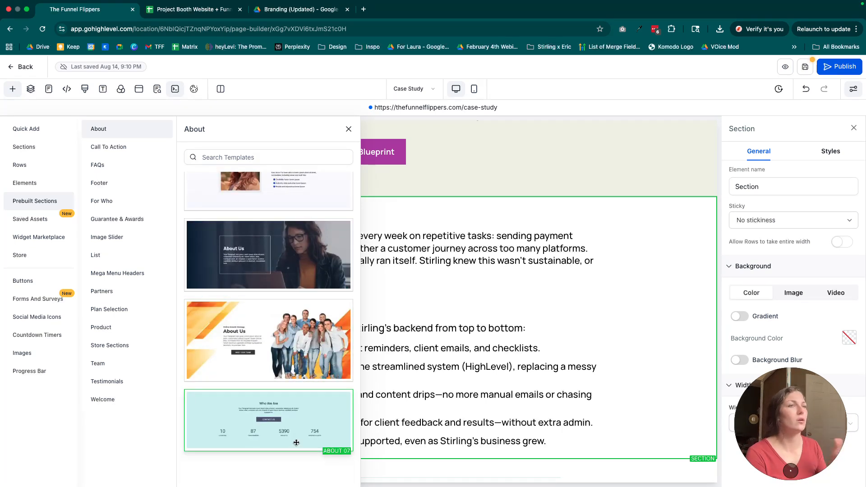
click(118, 145)
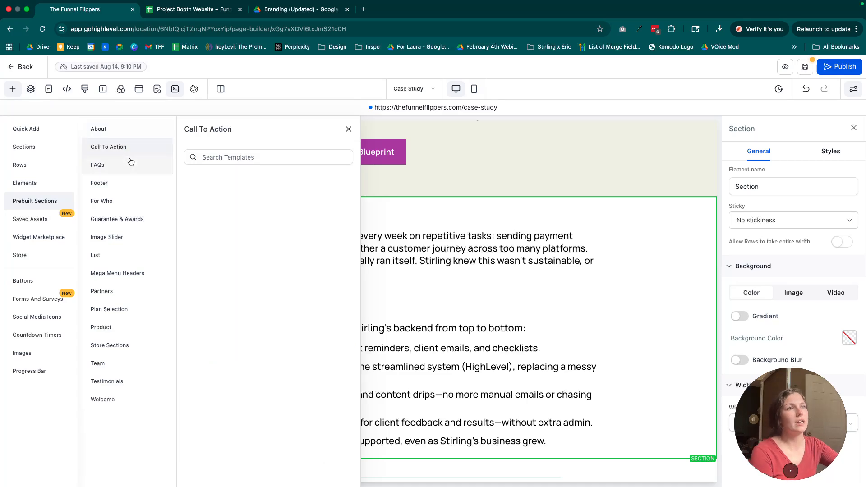
click(130, 235)
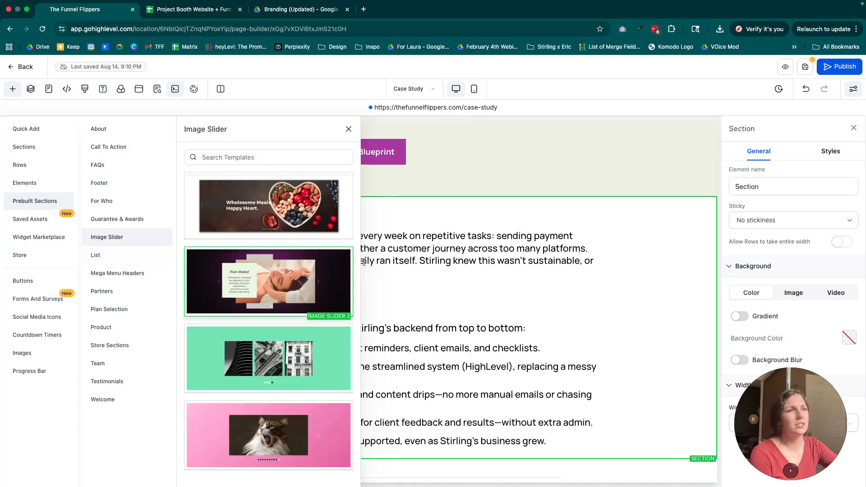
scroll(228, 408, down, 1)
click(100, 328)
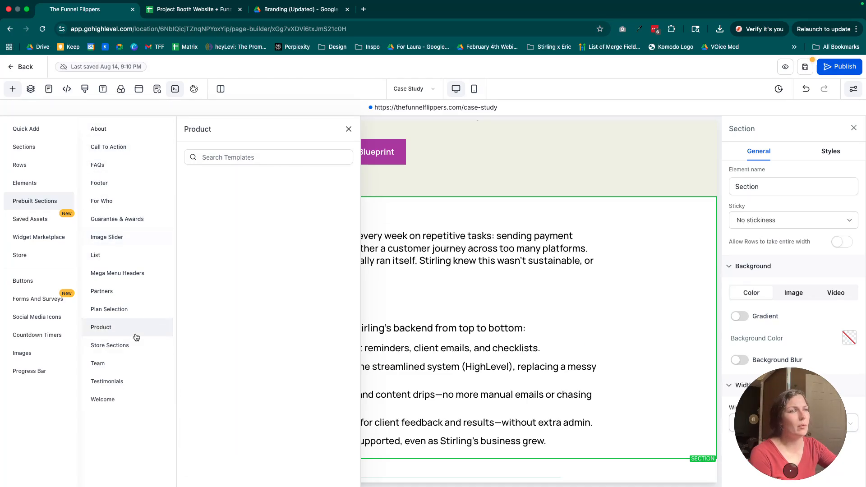
scroll(304, 349, down, 5)
click(116, 310)
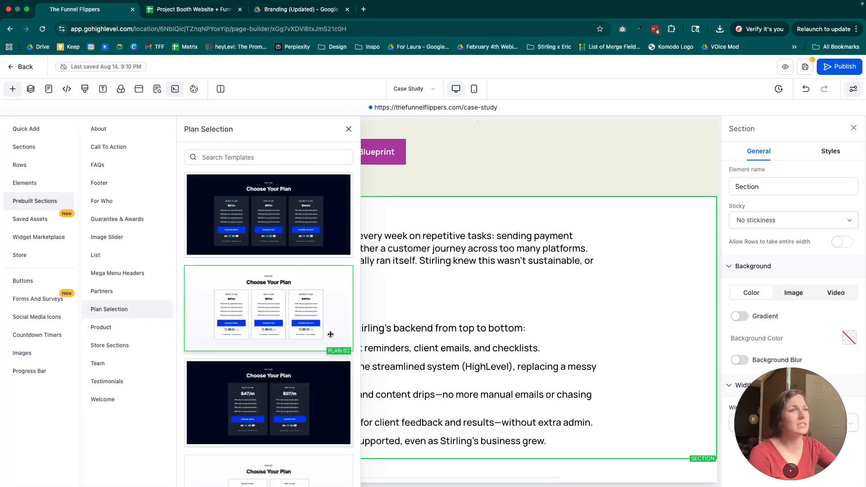
click(105, 399)
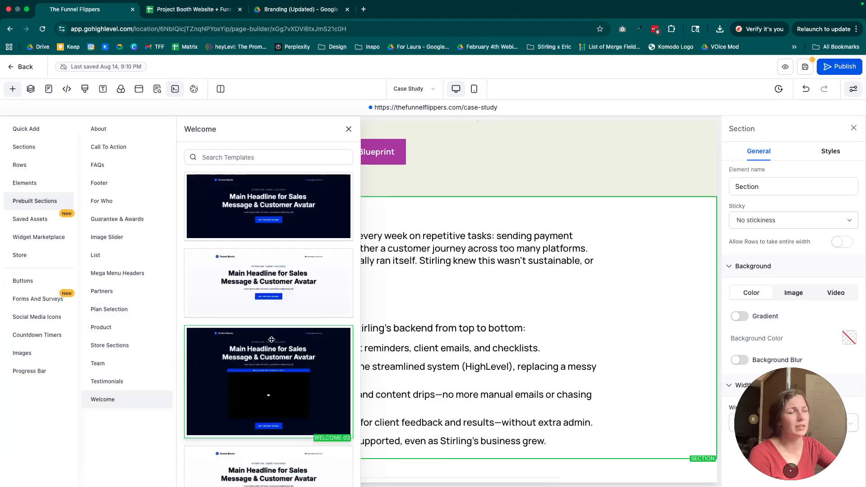
Insert the dark "Struggling with this outcome?" prebuilt List section above The Challenge section and close the library.
click(96, 255)
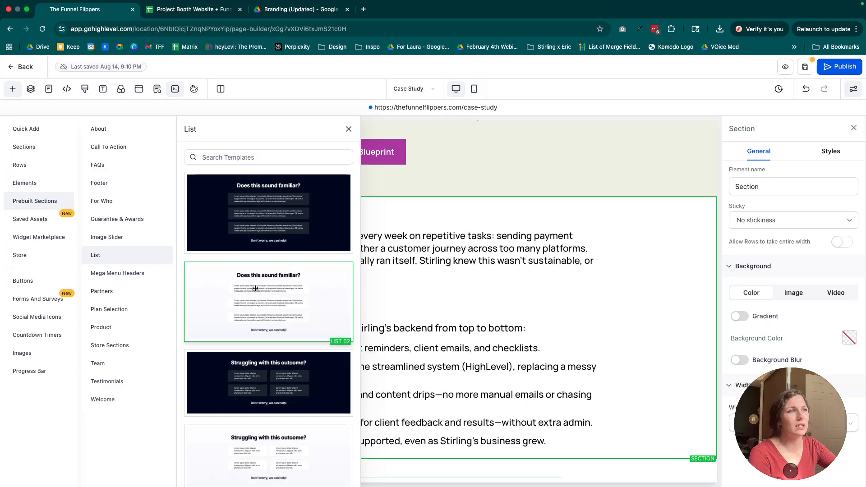
scroll(269, 271, down, 3)
drag(252, 270, 379, 273)
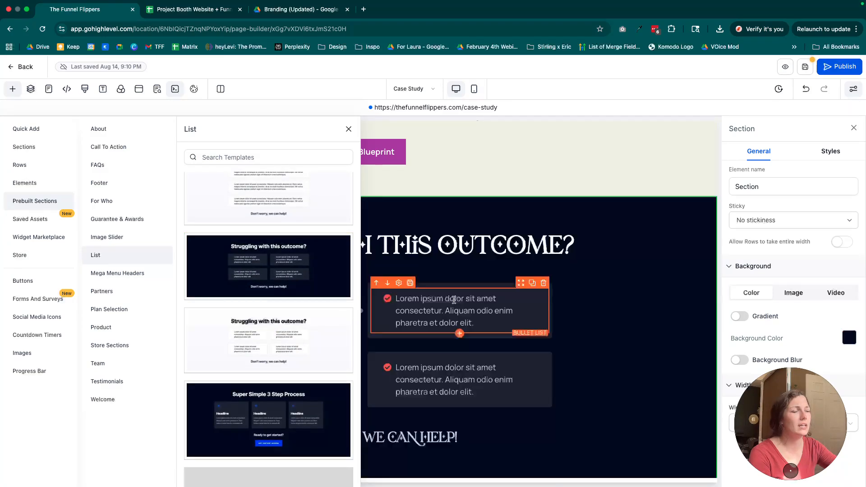
click(349, 129)
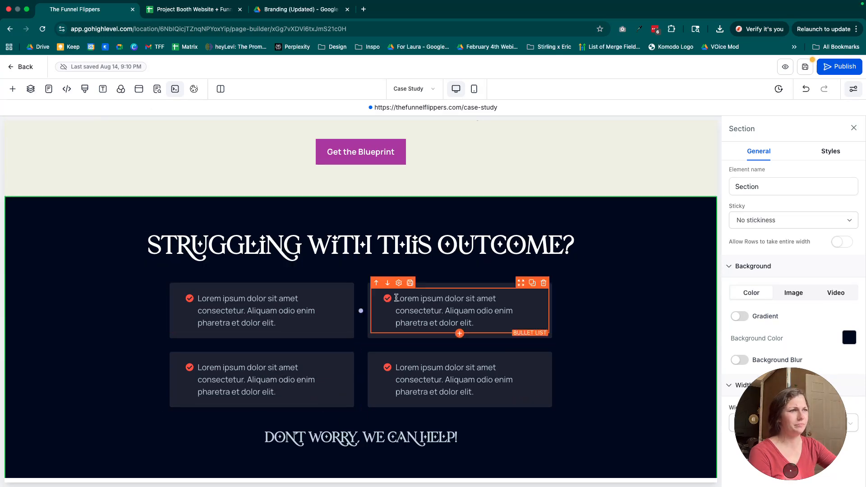
Inspect the typography, color and icon settings of the upper-right bullet list in the new section.
click(379, 310)
scroll(817, 302, down, 4)
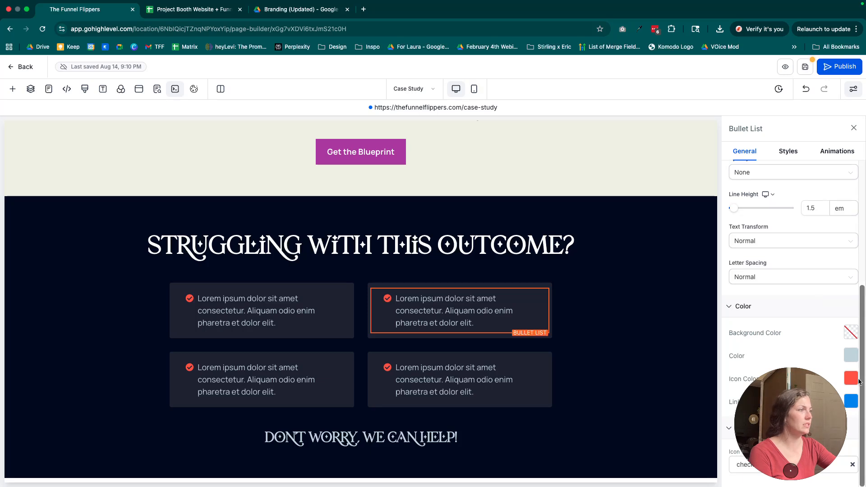
scroll(460, 207, up, 4)
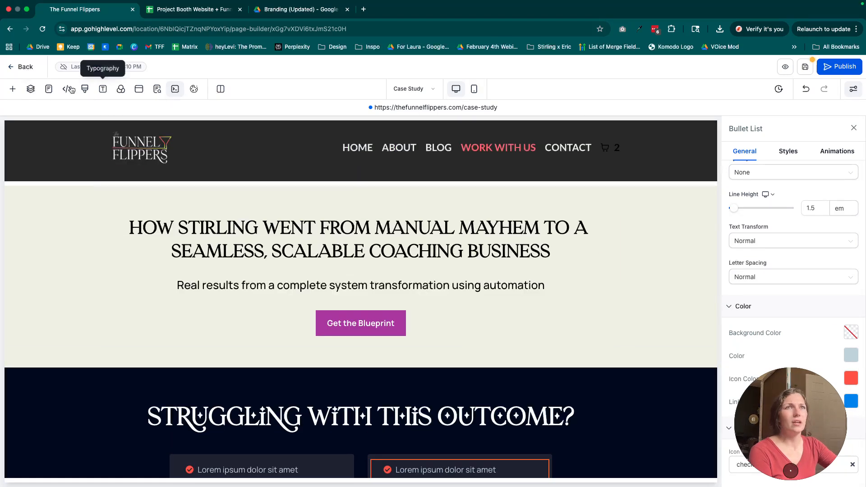
Review the saved section templates and element templates among the saved assets, then close the library.
click(13, 89)
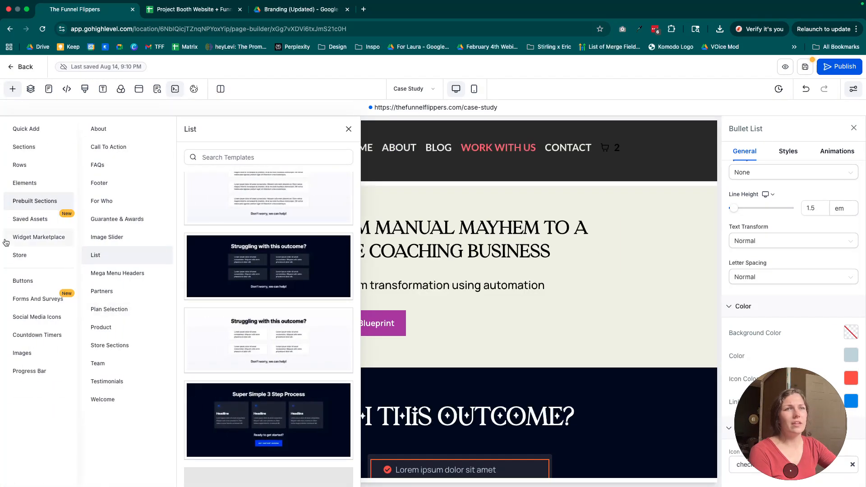
click(56, 218)
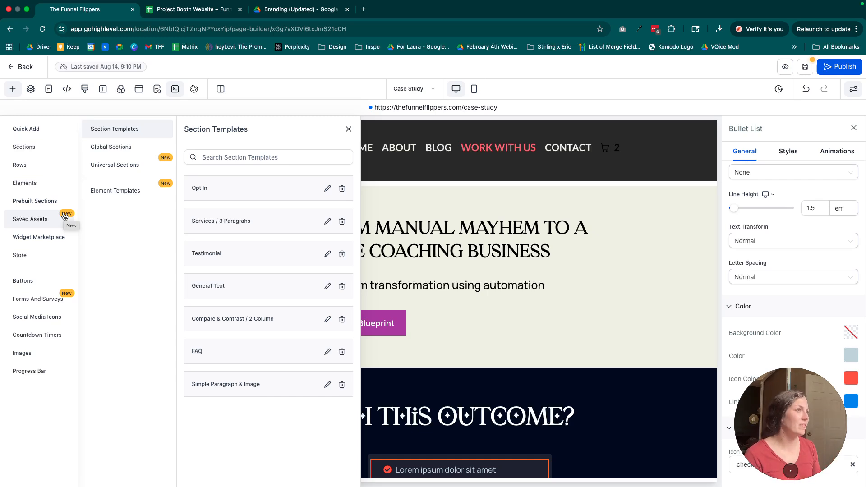
click(128, 190)
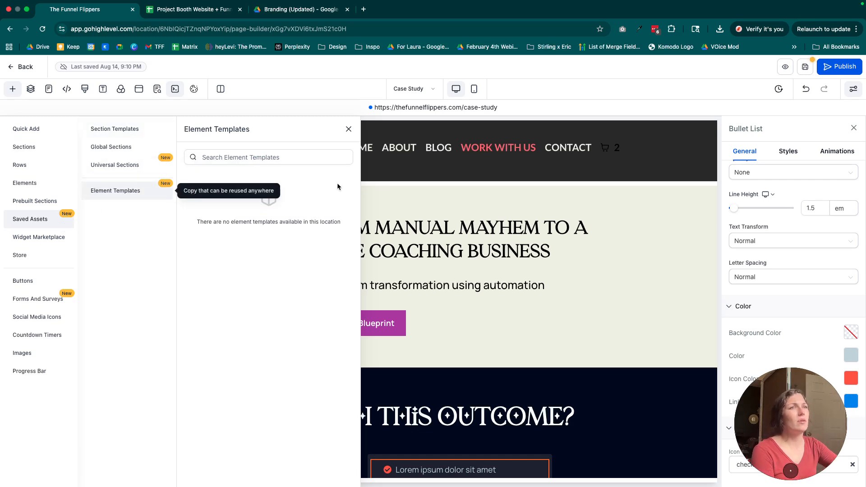
drag(188, 220, 337, 220)
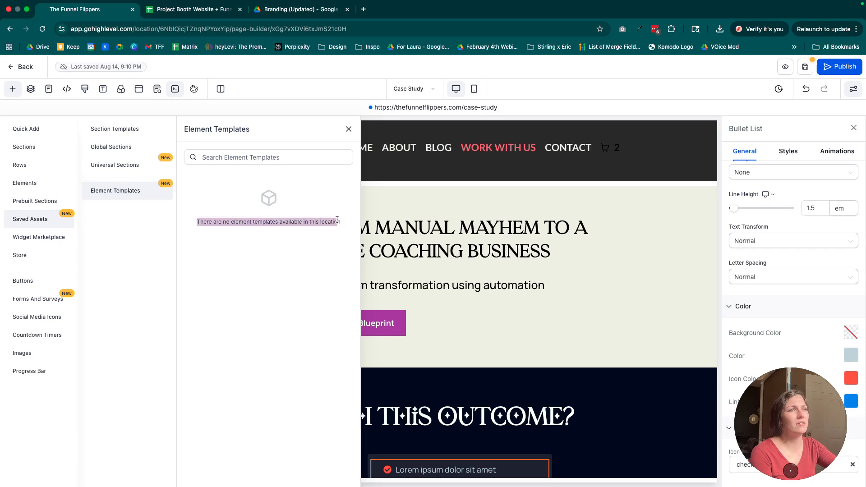
click(348, 129)
Save the "Book Your Revenue Recovery Audit Now" button as a reusable element named "Standard TFF Branded Button".
scroll(413, 264, down, 10)
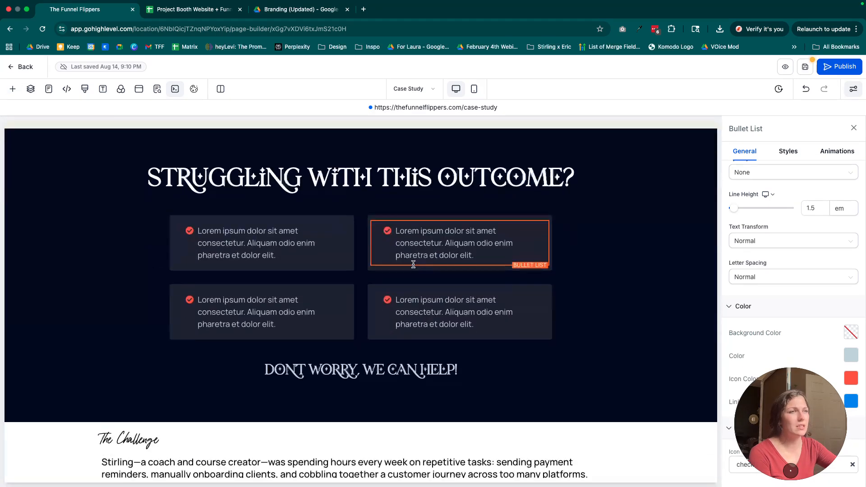
scroll(413, 264, down, 7)
scroll(413, 264, up, 3)
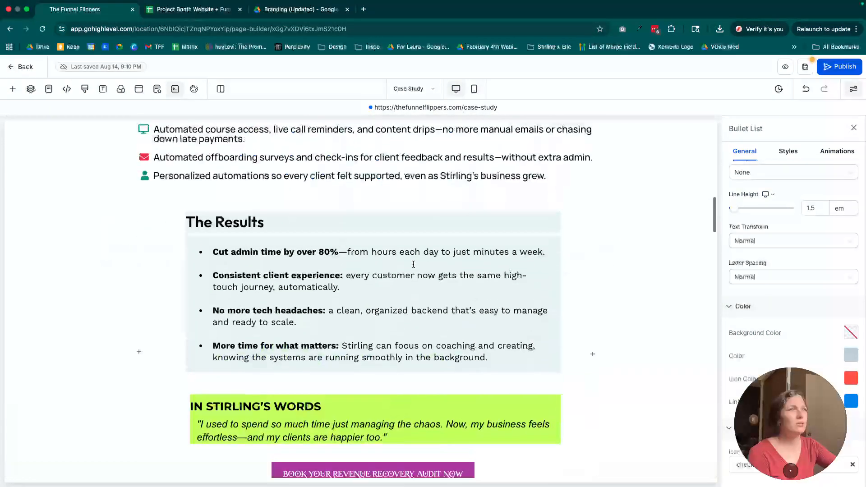
scroll(414, 264, down, 3)
click(363, 347)
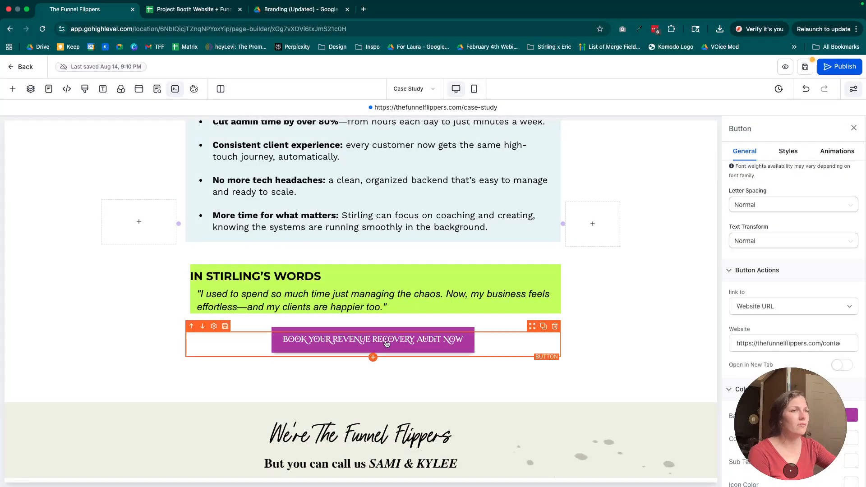
click(225, 327)
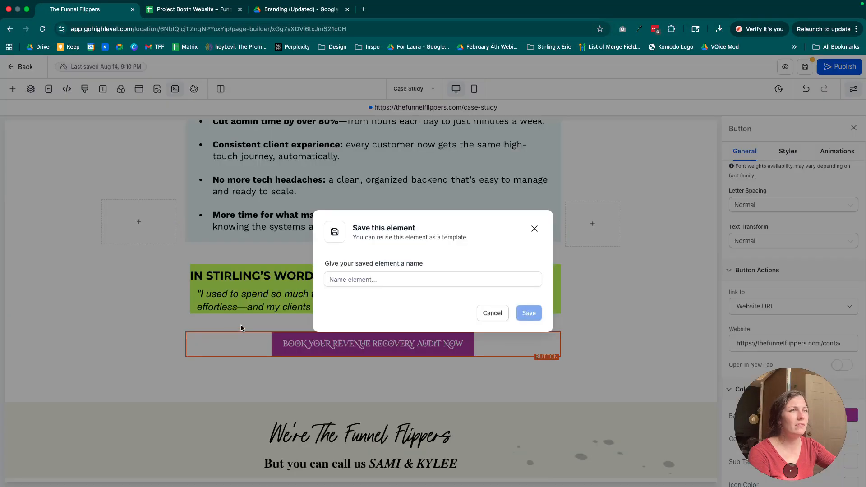
click(473, 281)
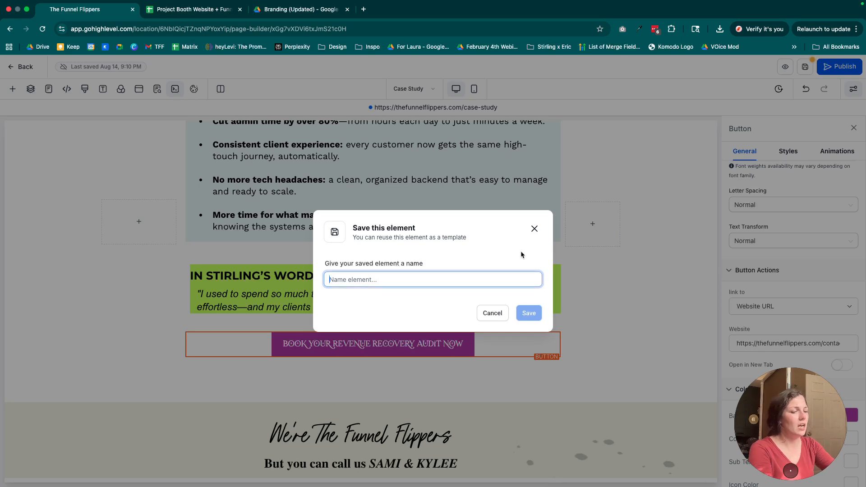
text(Standard TFF Branded Button)
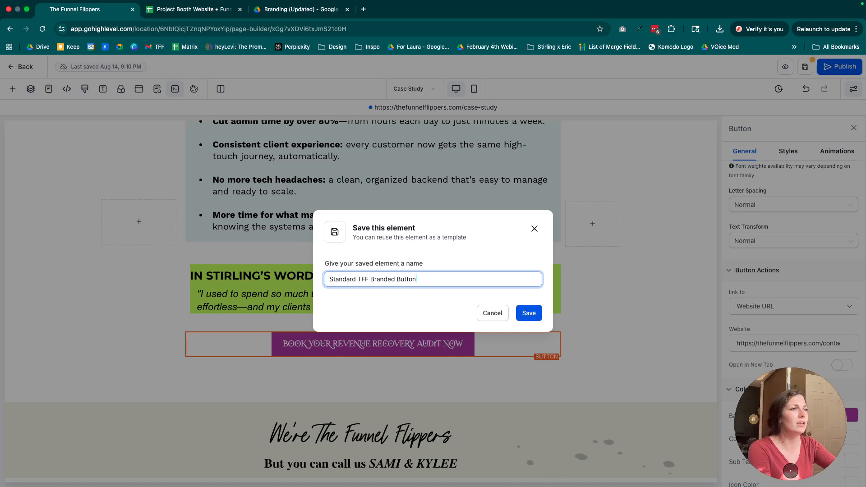
click(523, 315)
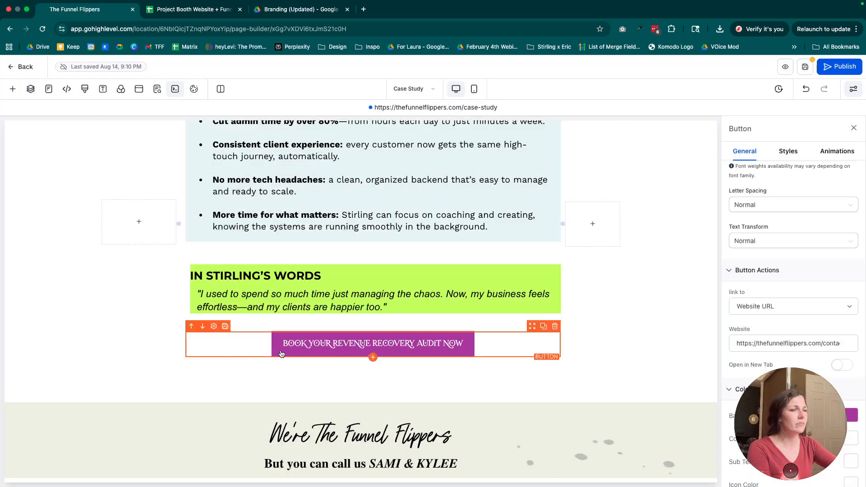
Add a Rich Text element between the hero section's headline and its sub-headline.
scroll(343, 370, down, 5)
scroll(417, 377, down, 6)
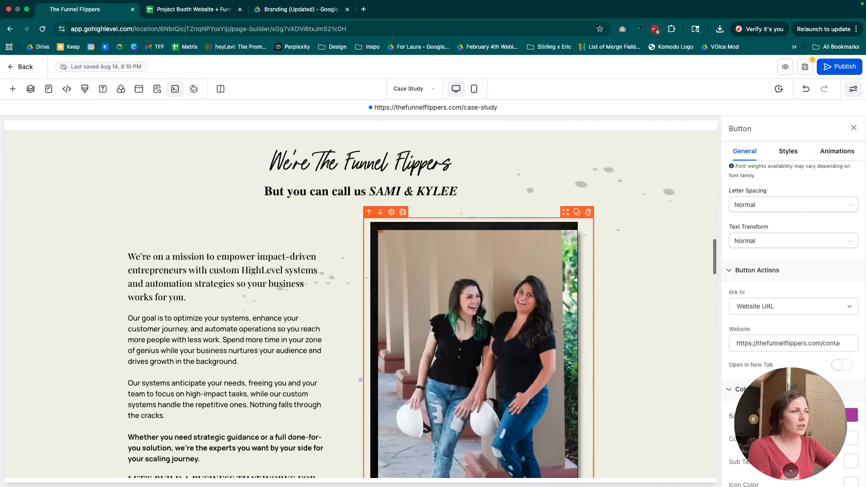
scroll(449, 342, down, 5)
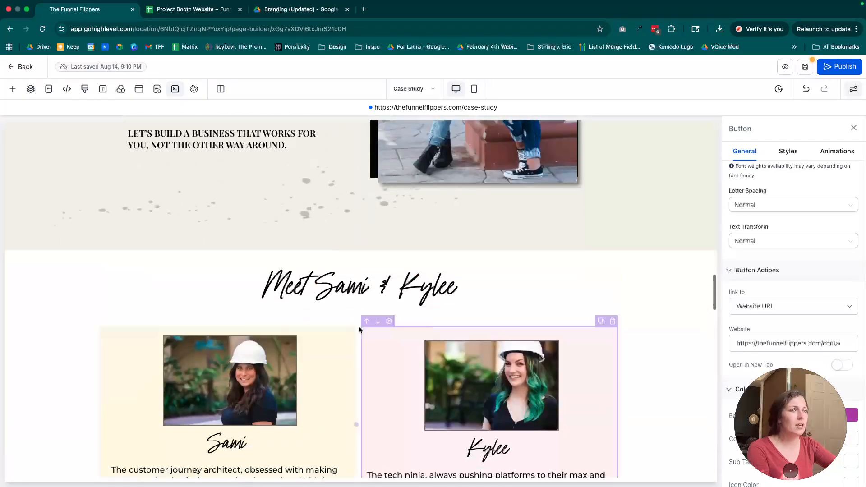
scroll(331, 396, down, 4)
scroll(330, 390, up, 20)
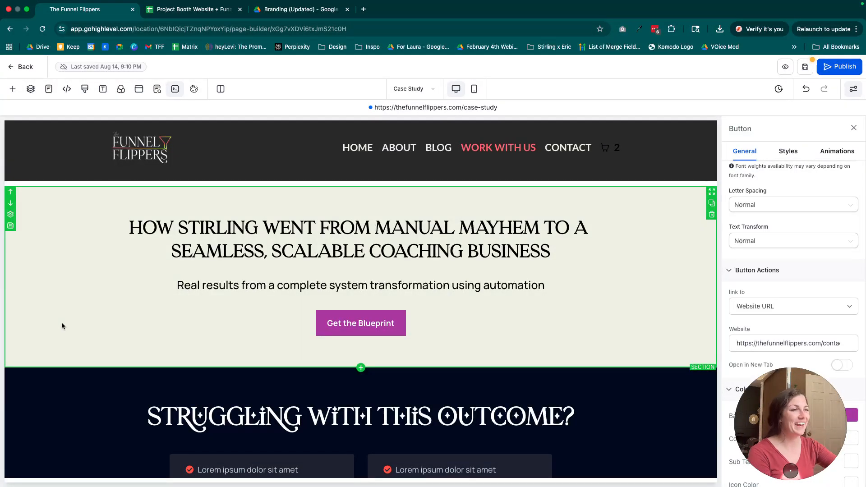
click(361, 368)
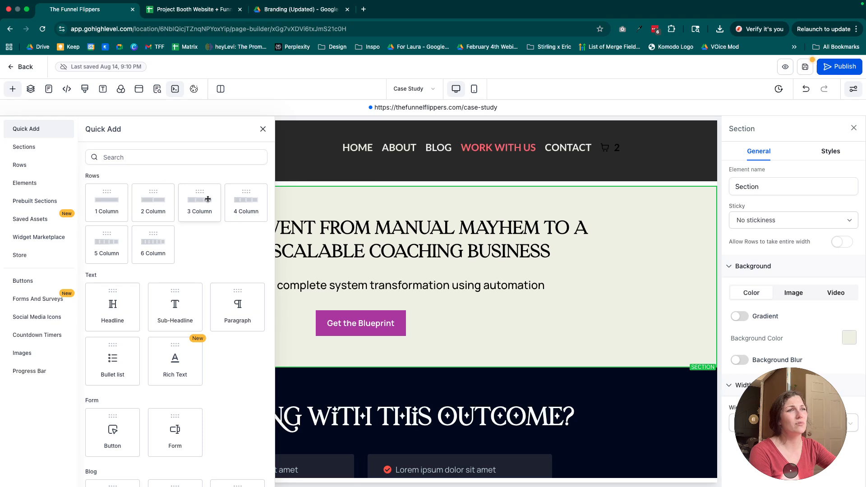
scroll(213, 280, down, 2)
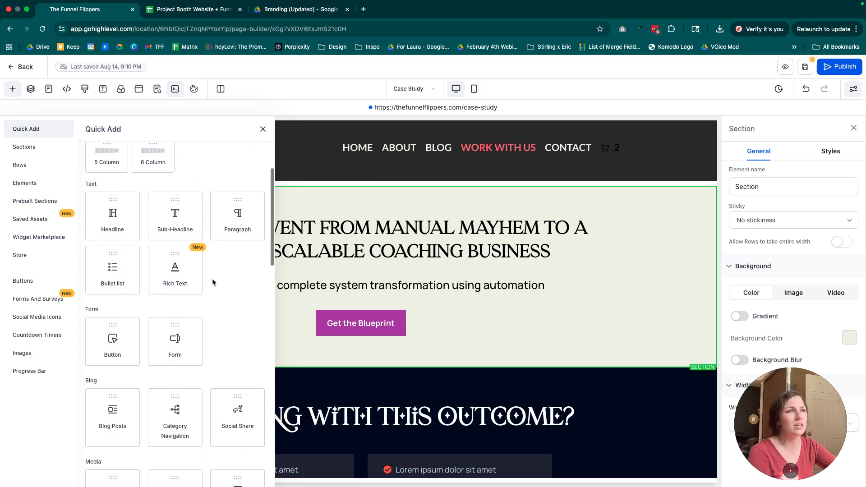
drag(184, 271, 422, 284)
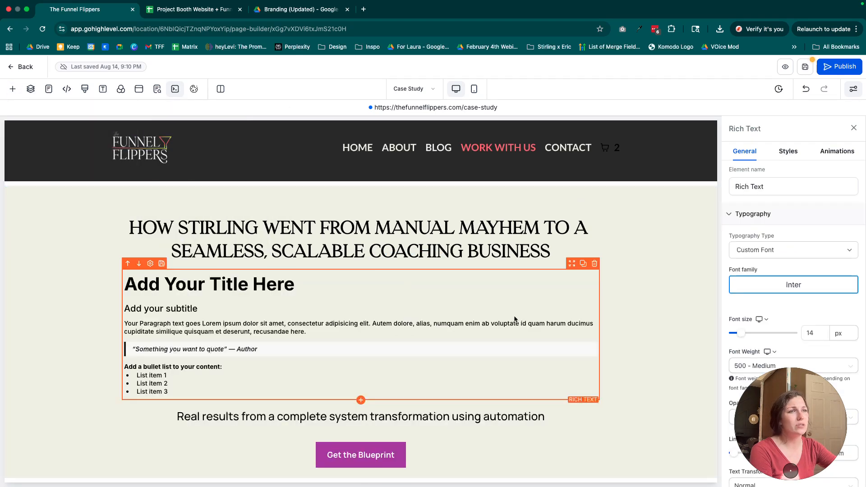
Examine the inline formatting options for the whole Rich Text block and for its title alone.
drag(183, 392, 124, 282)
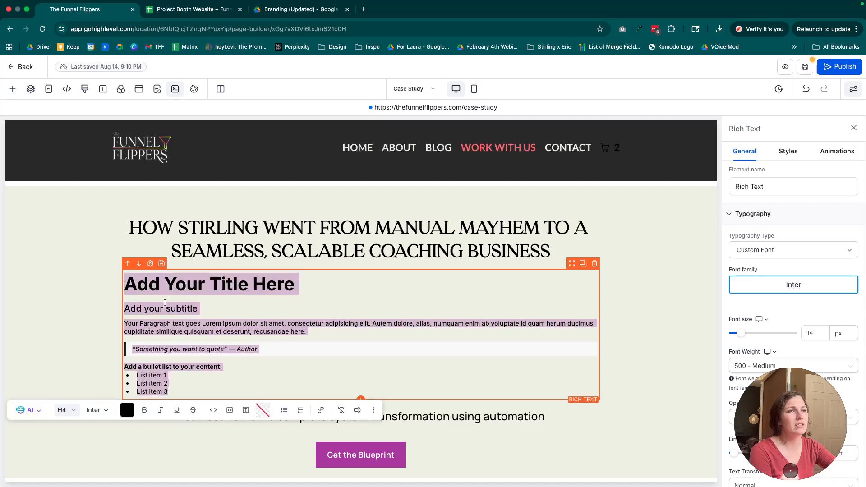
click(251, 324)
drag(189, 394, 130, 278)
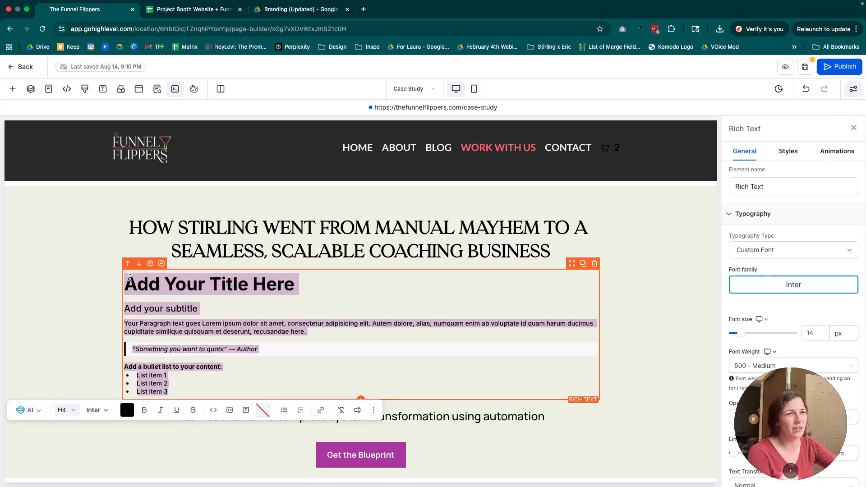
click(165, 289)
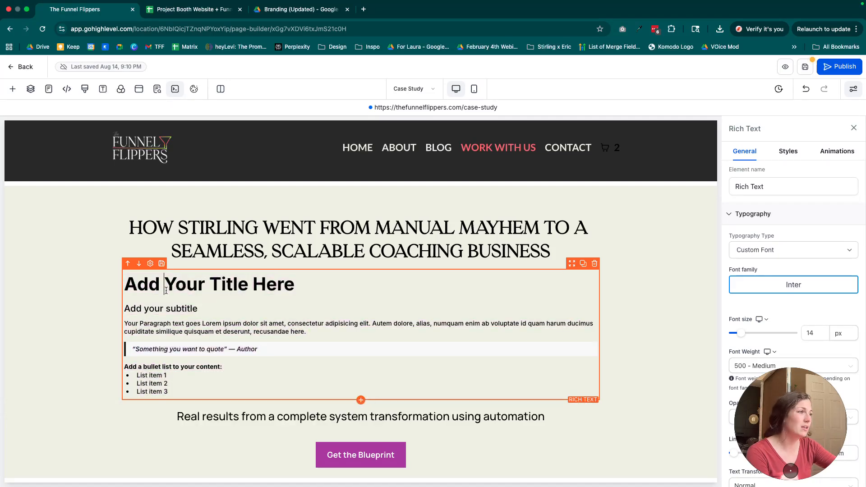
triple_click(140, 285)
click(186, 332)
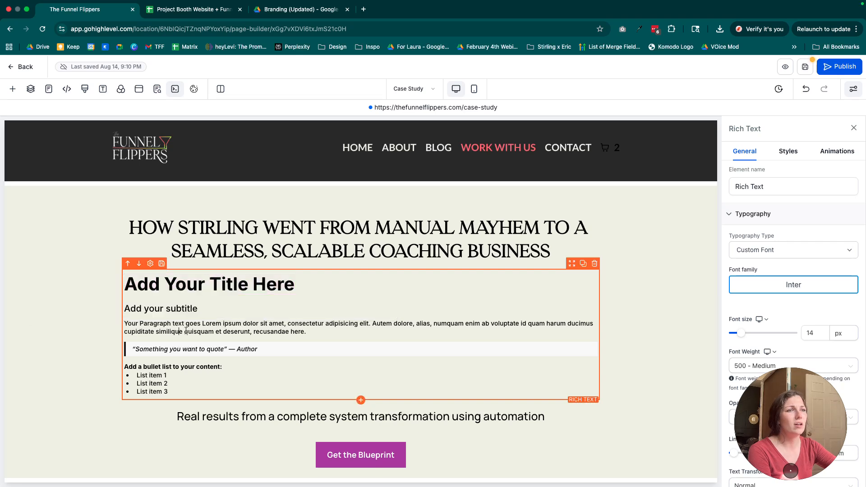
triple_click(235, 285)
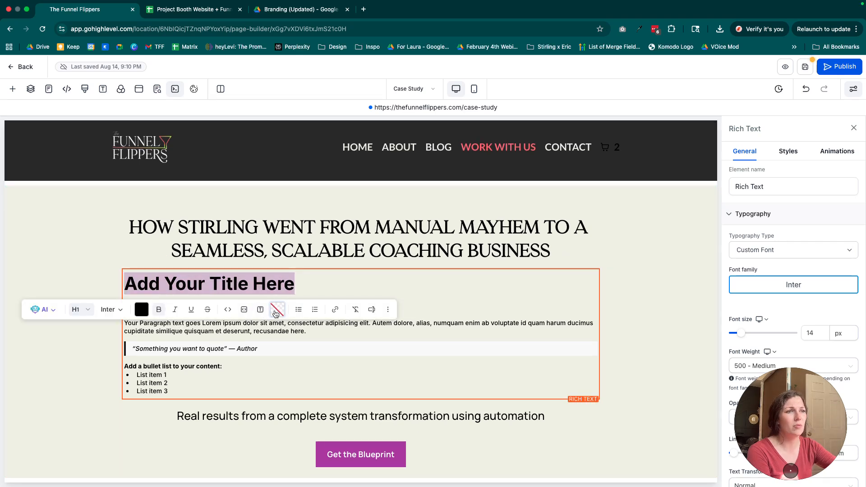
Delete the Rich Text element from the hero section.
click(560, 306)
click(596, 264)
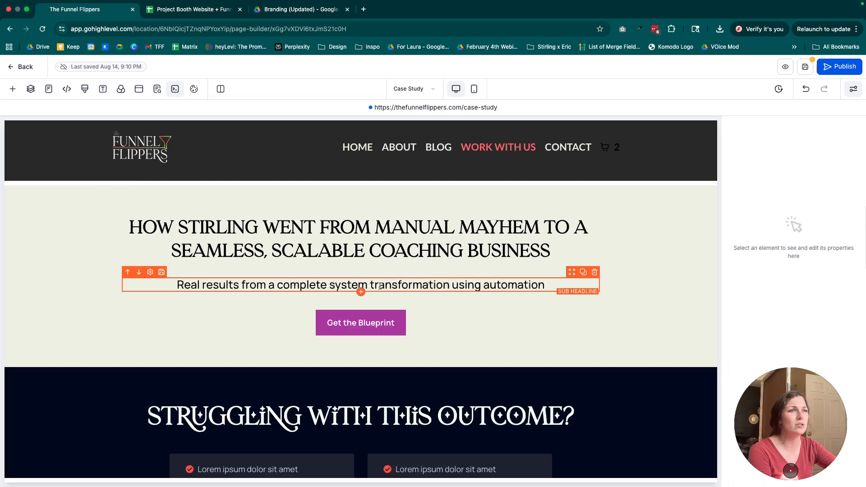
Add a Logo Showcase element below the hero section's sub-headline.
click(361, 292)
scroll(197, 283, down, 7)
click(230, 217)
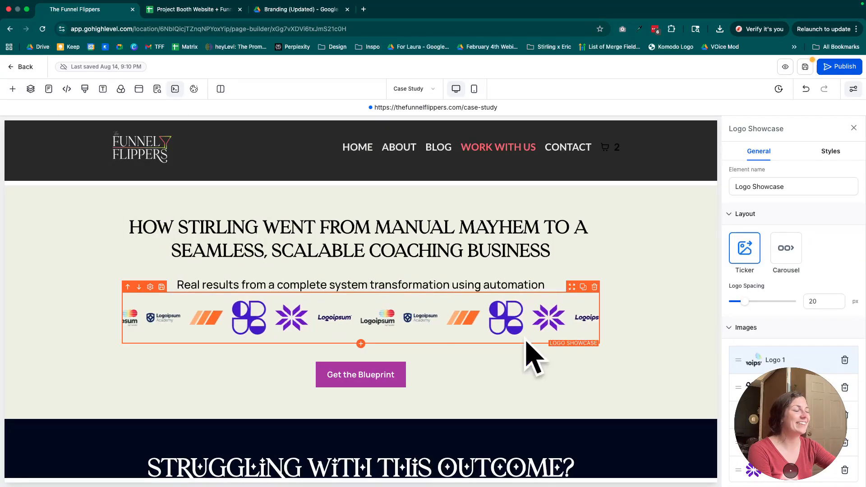
Inspect the logo showcase's image list and the image settings of Logo 2.
drag(810, 397, 78, 383)
scroll(781, 375, down, 2)
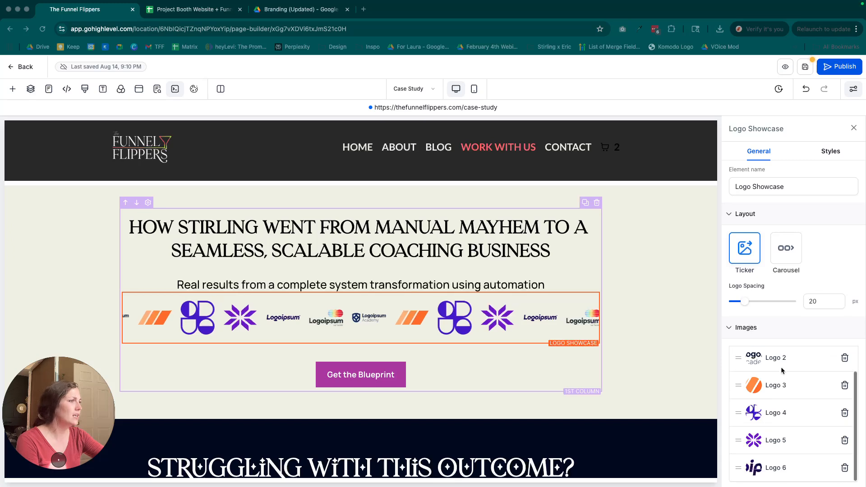
click(781, 369)
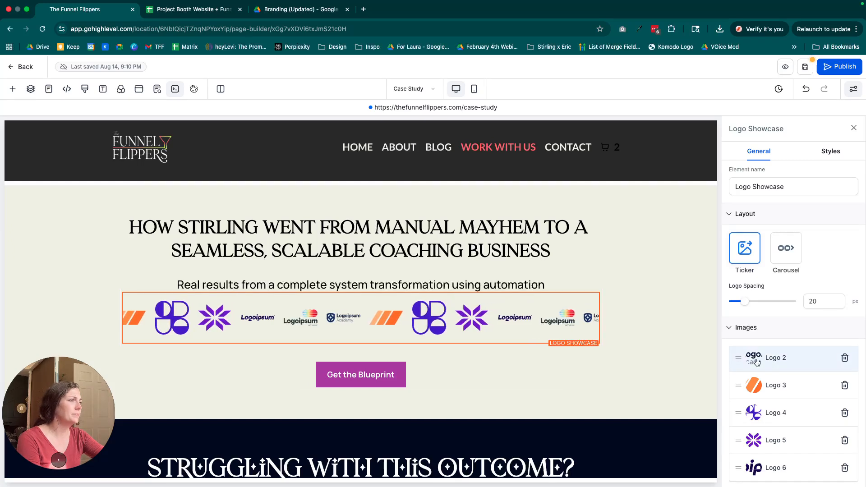
scroll(783, 383, down, 4)
scroll(785, 381, up, 3)
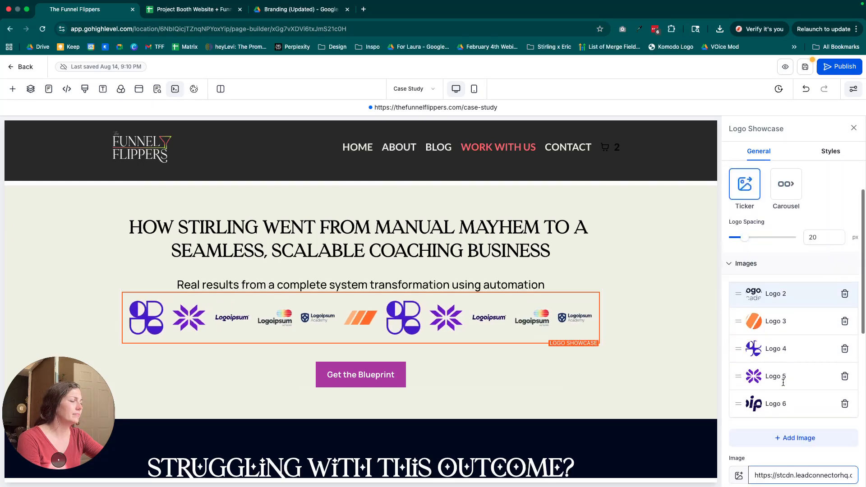
Add a seventh image to the logo showcase and check its image URL and CTA link fields.
scroll(807, 357, down, 2)
click(795, 360)
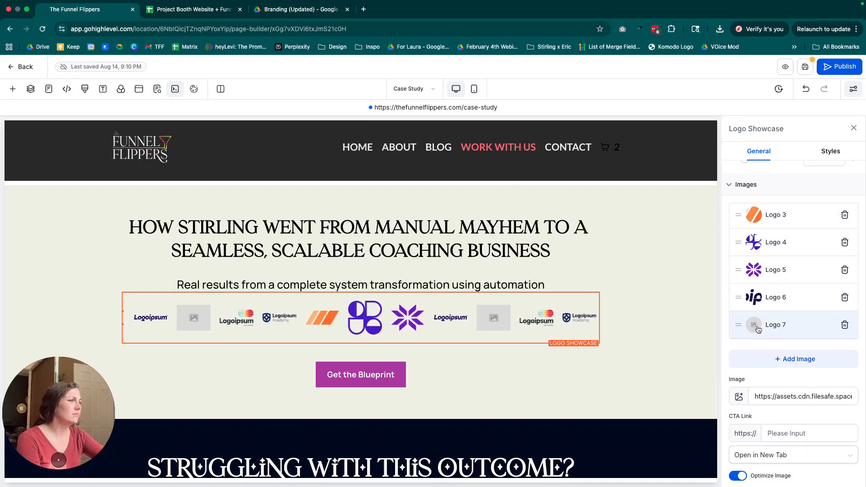
scroll(776, 343, down, 1)
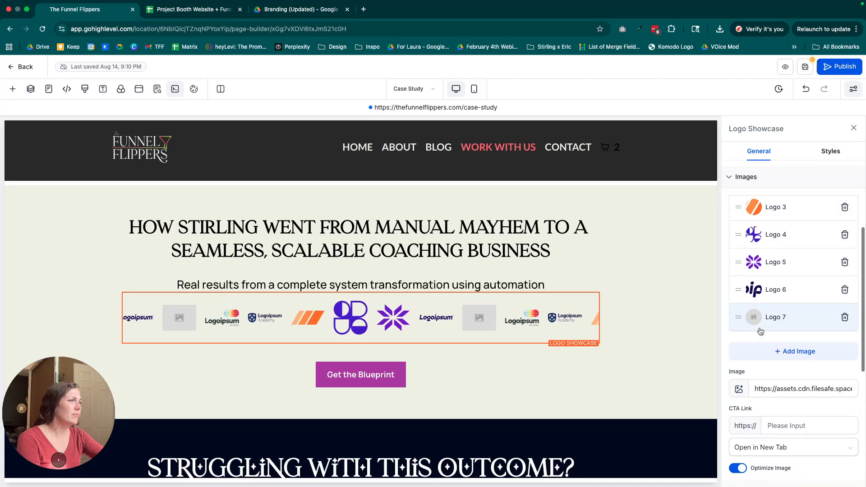
click(782, 388)
triple_click(782, 388)
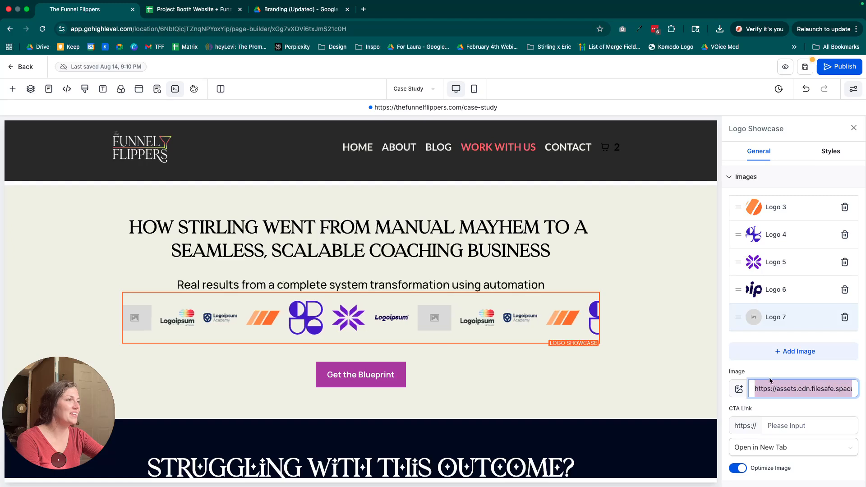
click(779, 285)
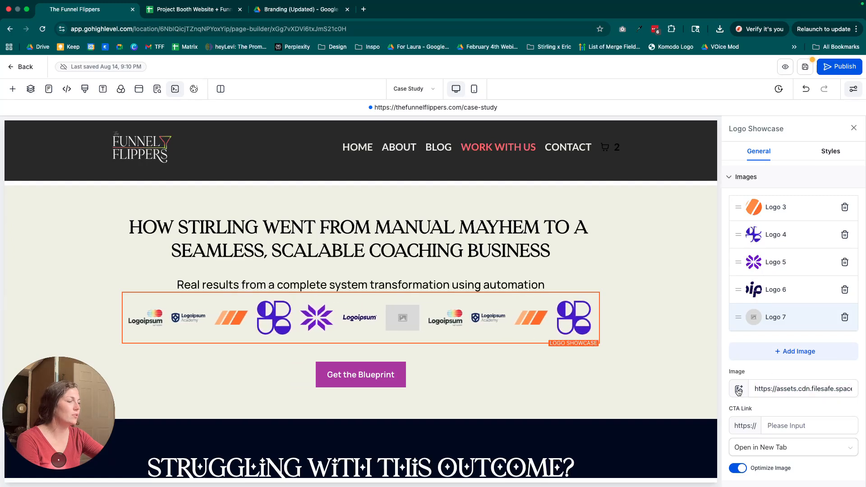
click(767, 425)
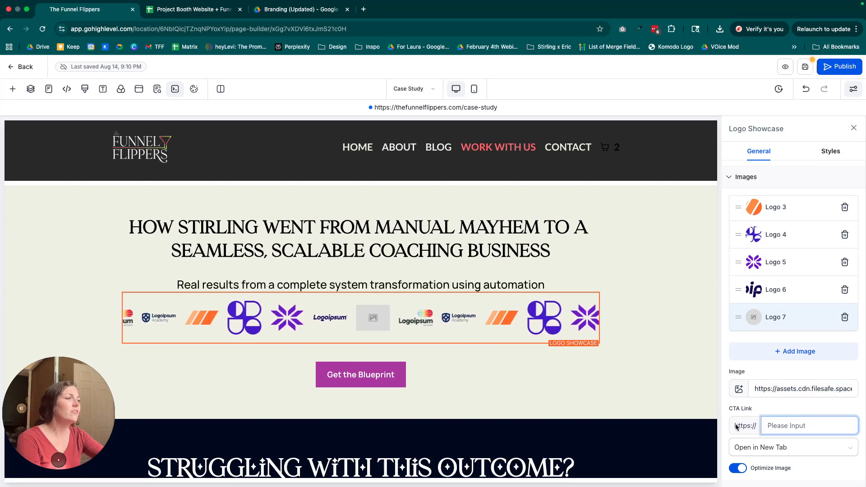
Delete Logo 7 and Logo 5 from the logo showcase's image list.
scroll(782, 371, up, 1)
click(767, 320)
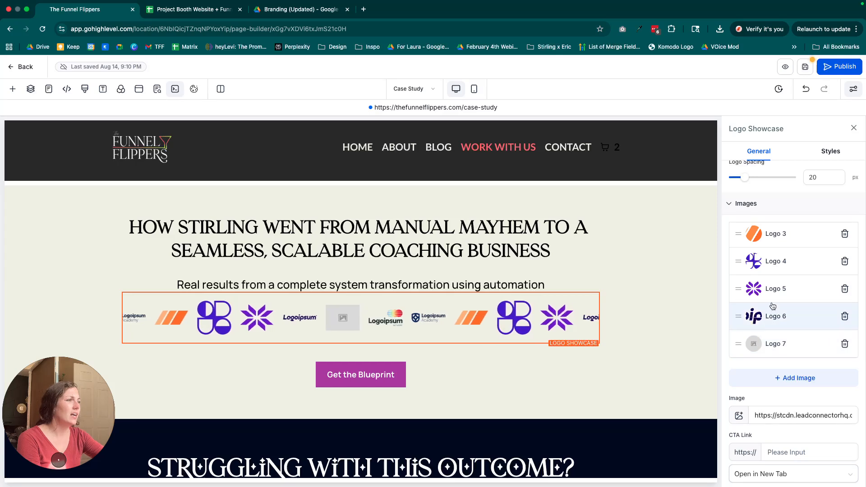
scroll(784, 370, down, 1)
scroll(784, 371, down, 1)
click(776, 228)
click(844, 283)
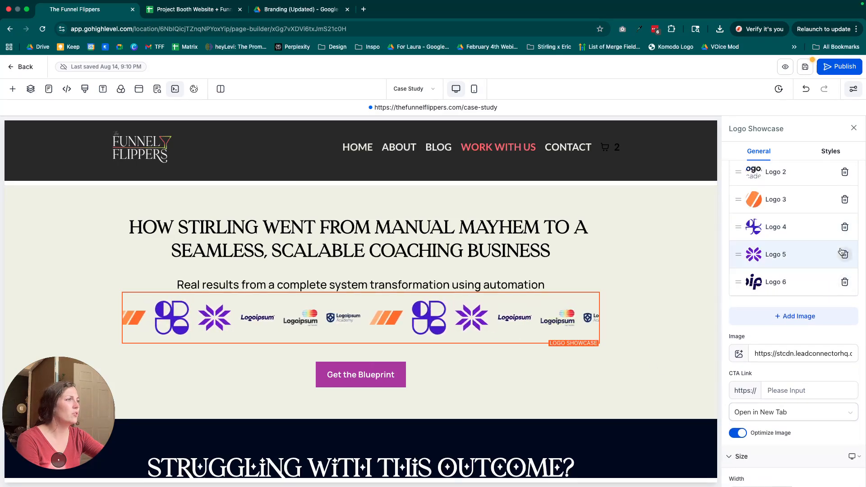
Try the Carousel layout on the logo showcase and switch it back to Ticker.
scroll(779, 340, up, 5)
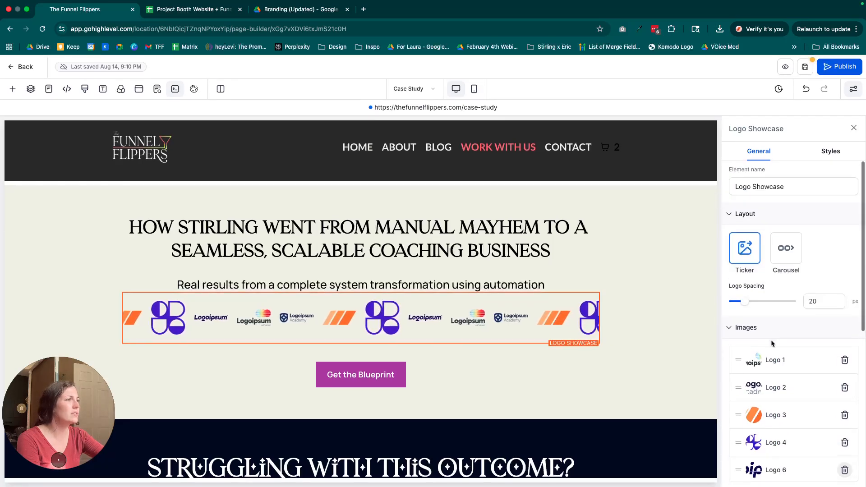
click(787, 249)
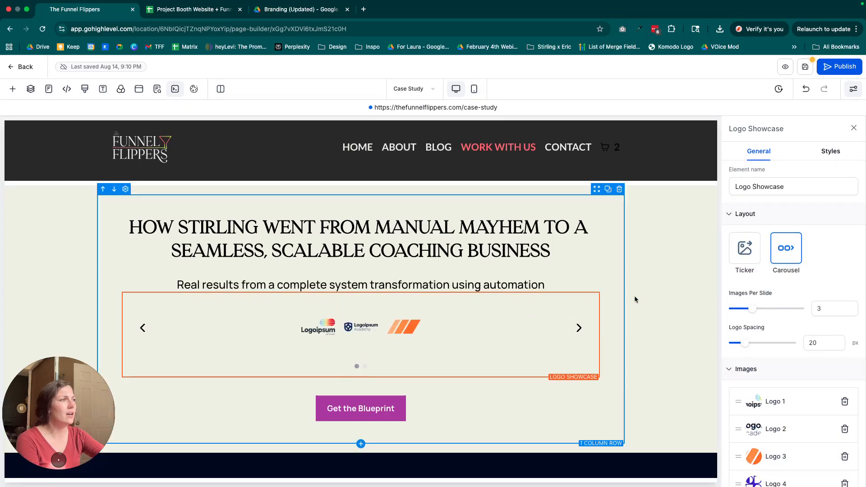
click(744, 249)
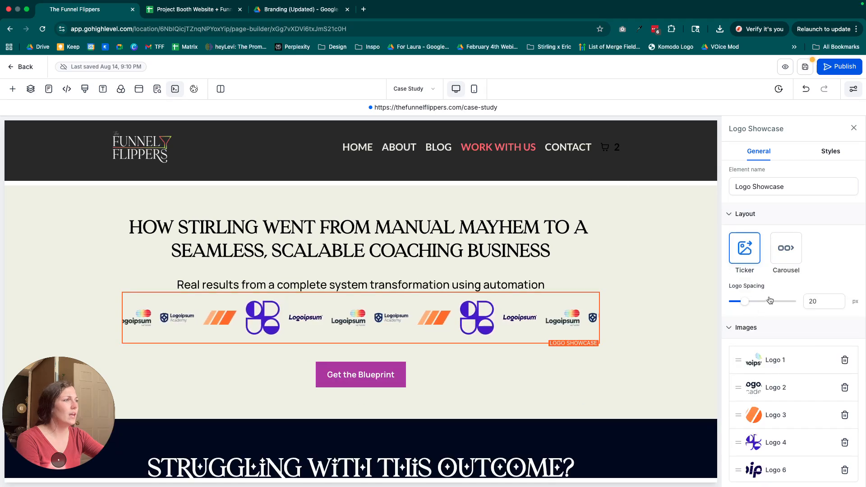
Review the logo showcase's border, shadow, container size and visibility styles, and return to its general settings.
click(830, 152)
scroll(797, 333, down, 3)
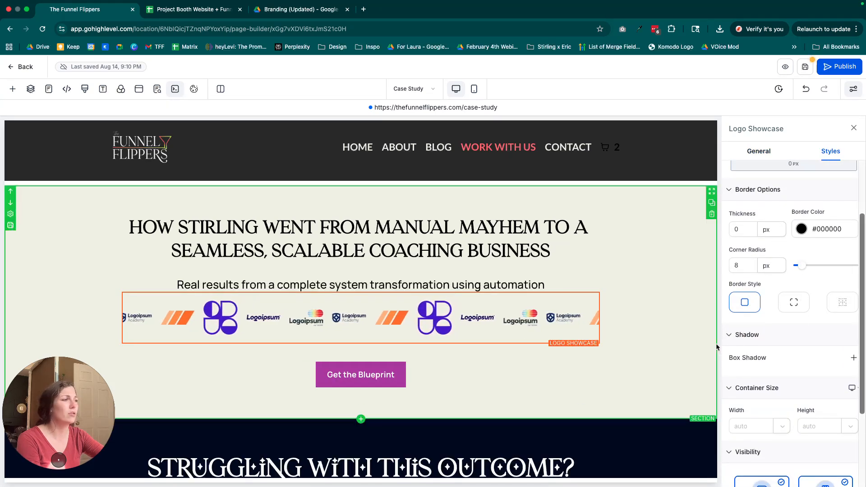
scroll(794, 316, down, 3)
scroll(794, 316, up, 5)
click(768, 155)
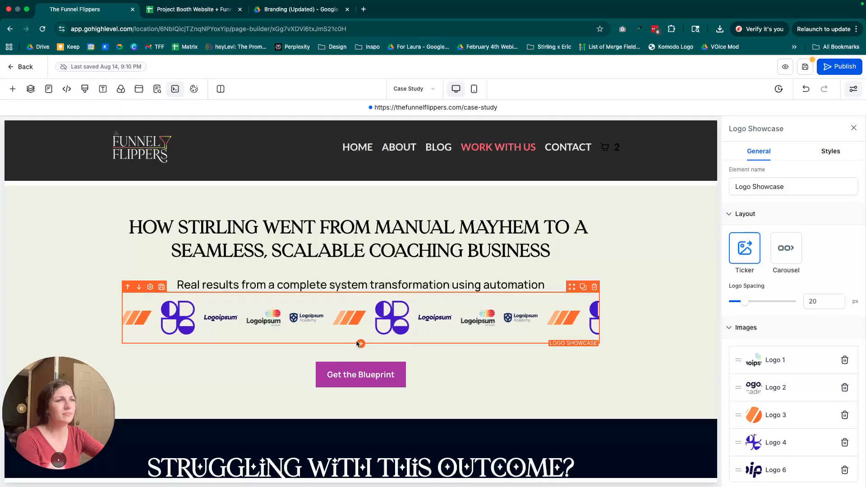
Add a Testimonials element directly below the logo showcase and look over its sample cards.
click(360, 344)
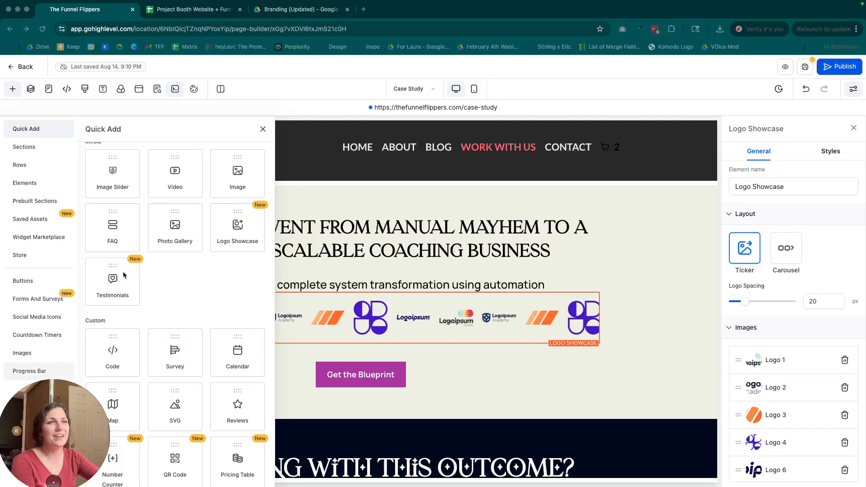
click(96, 283)
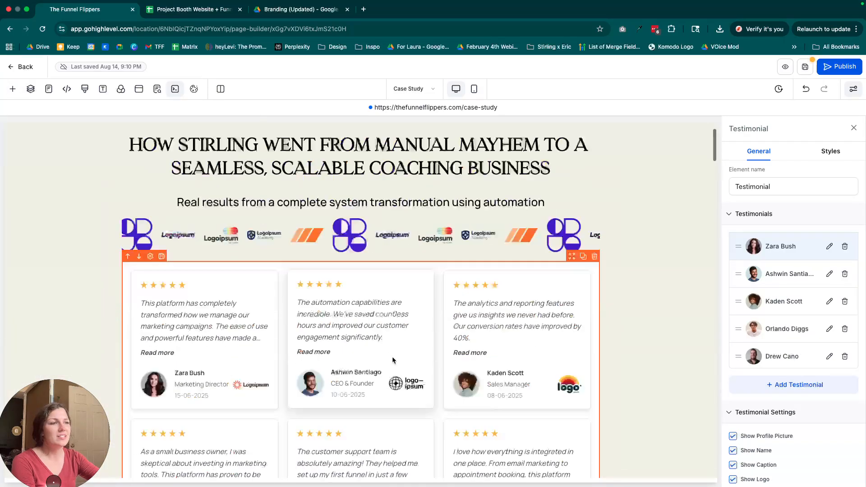
scroll(393, 361, down, 5)
scroll(393, 360, up, 2)
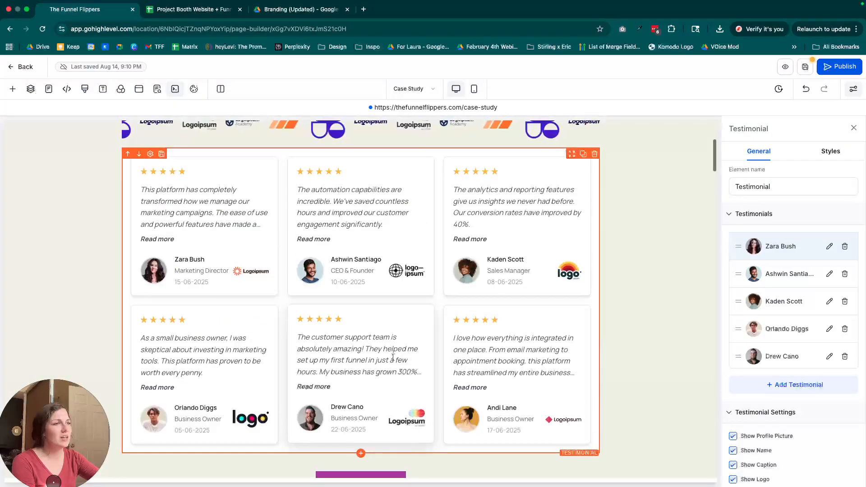
Add one more testimonial entry to the Testimonial element.
scroll(780, 415, down, 4)
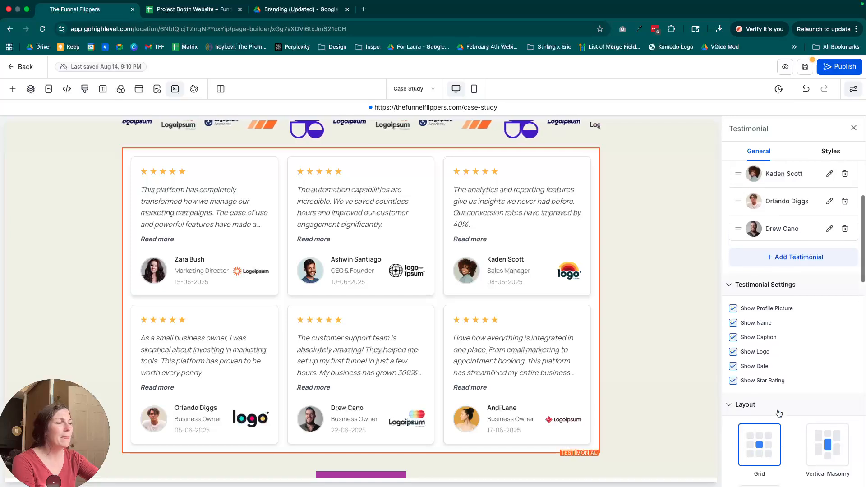
scroll(785, 407, up, 3)
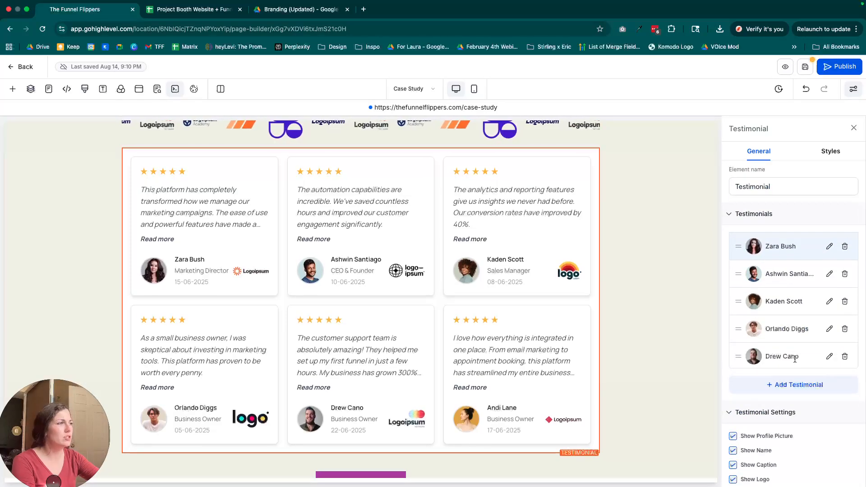
scroll(772, 343, down, 1)
click(767, 379)
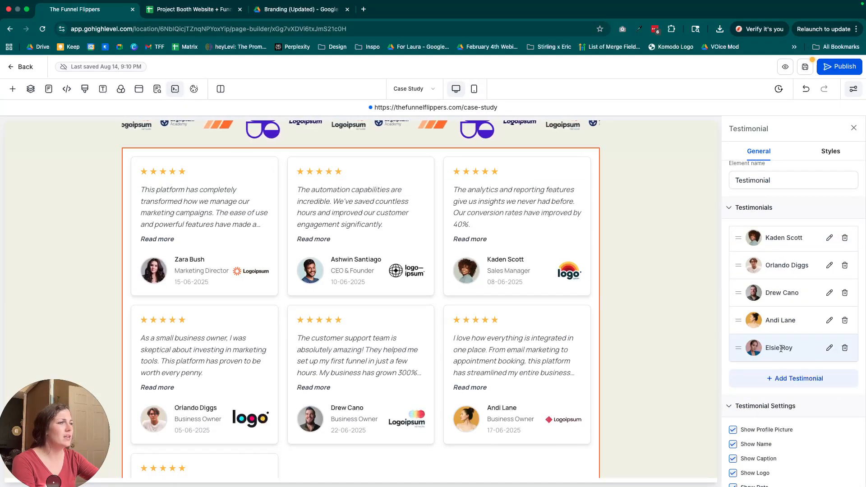
Edit the newly added testimonial and set its star rating to four stars.
scroll(781, 352, down, 8)
scroll(781, 361, down, 6)
scroll(781, 361, up, 12)
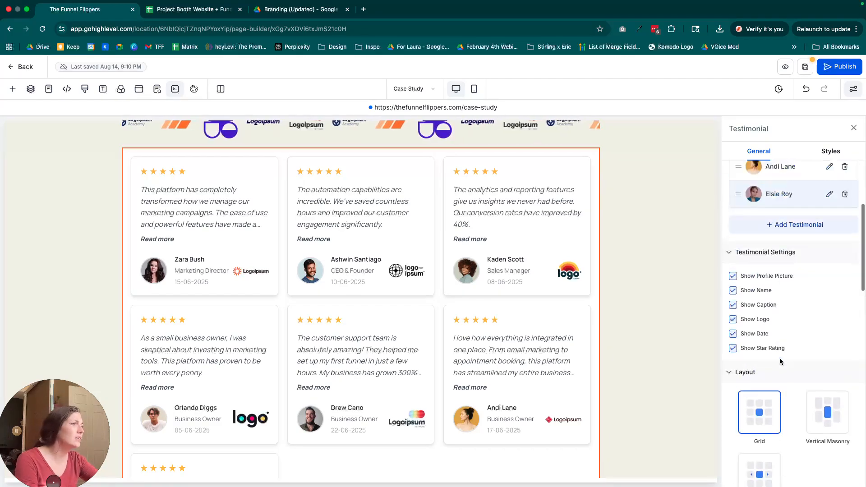
scroll(780, 361, up, 2)
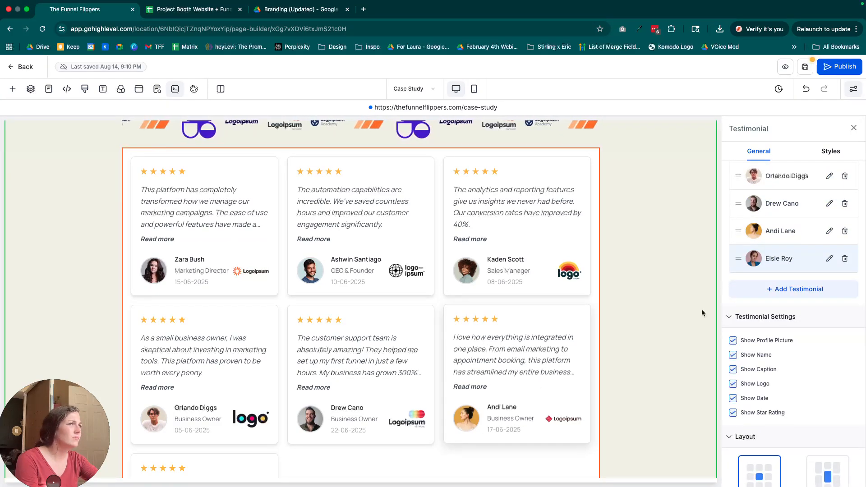
click(829, 259)
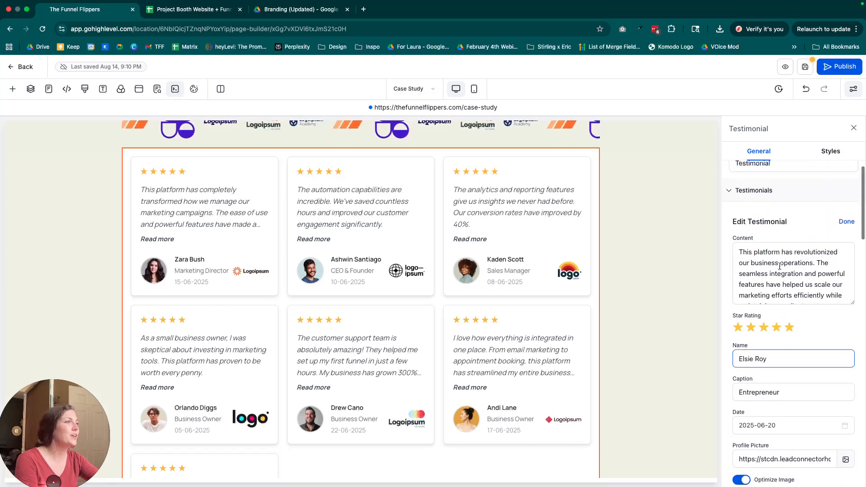
click(776, 351)
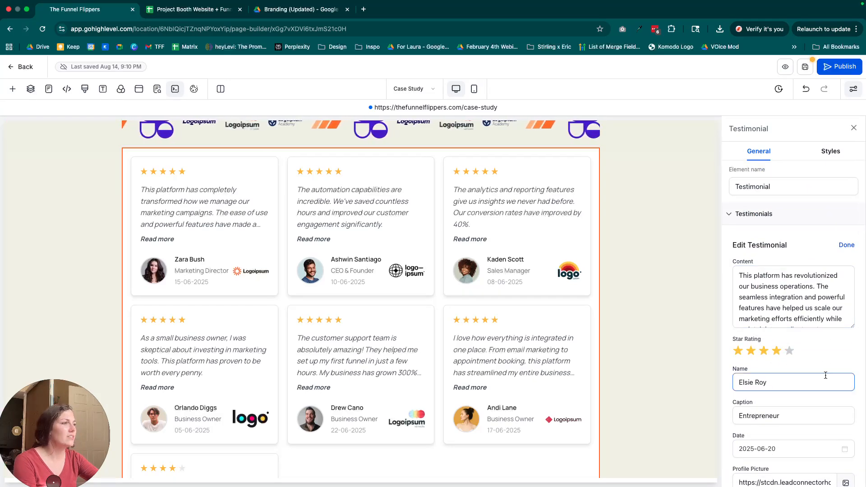
scroll(794, 374, down, 2)
click(773, 366)
Check the new testimonial's profile, business URL and logo fields, and hide the captions on the testimonial cards.
scroll(799, 343, down, 5)
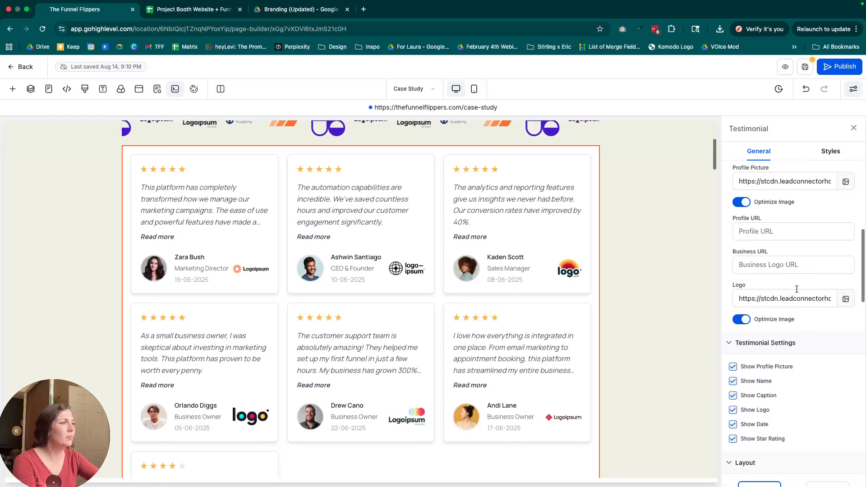
scroll(792, 356, down, 3)
scroll(790, 357, up, 2)
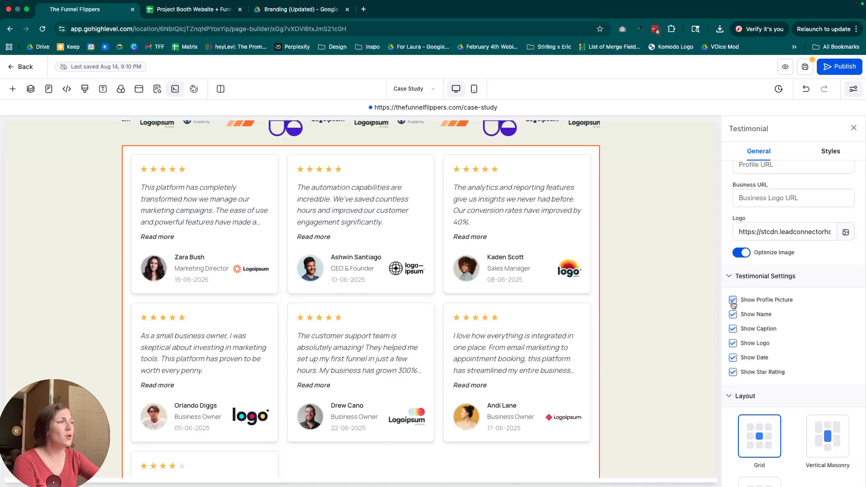
click(733, 329)
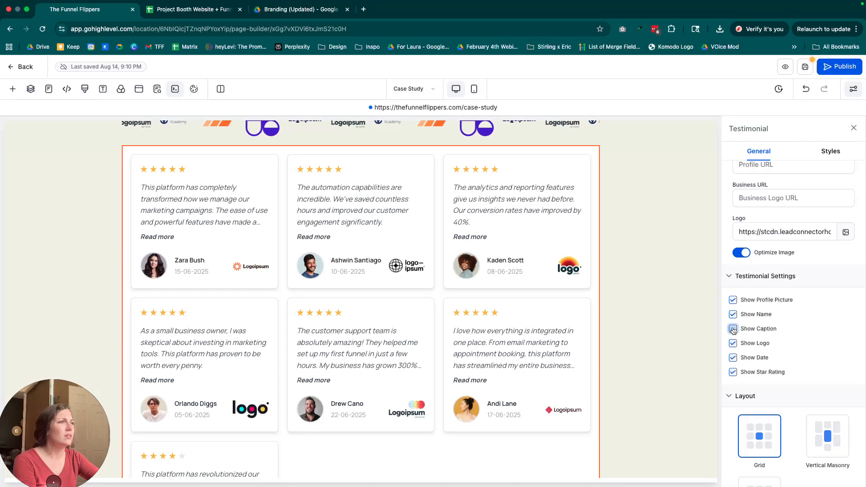
Hide the dates on the testimonial cards and try the caption and star rating toggles, leaving captions hidden and star ratings shown.
click(733, 329)
click(733, 329)
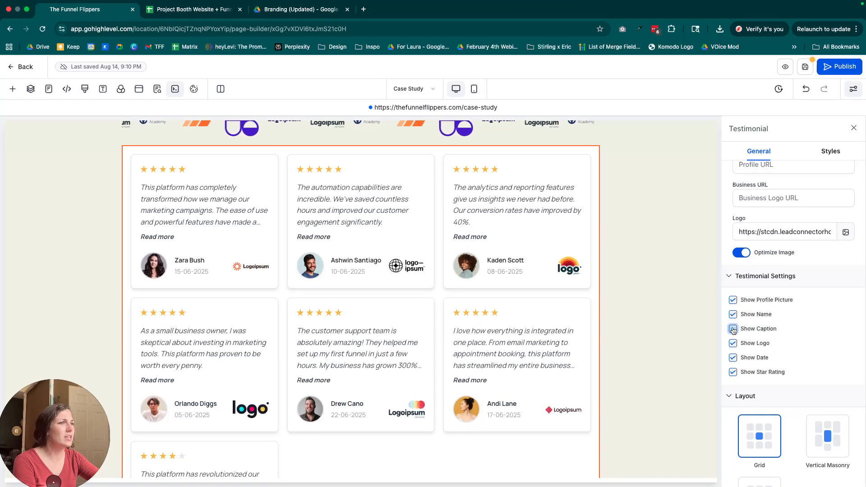
click(733, 358)
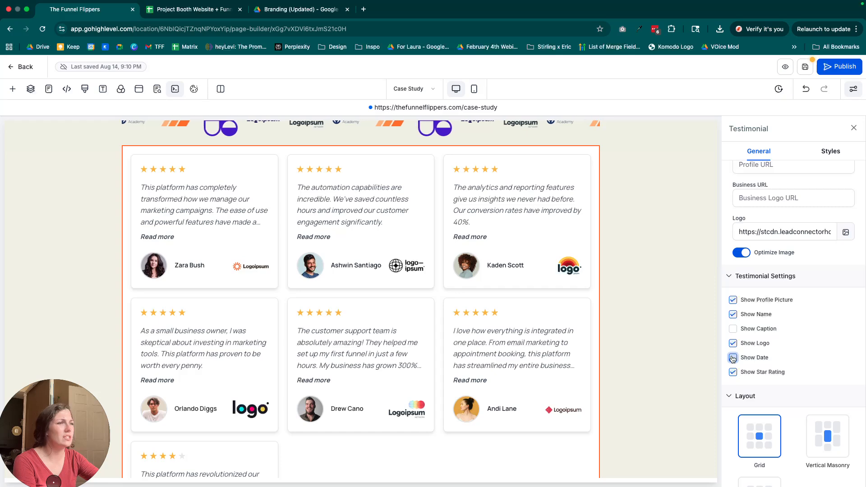
click(733, 373)
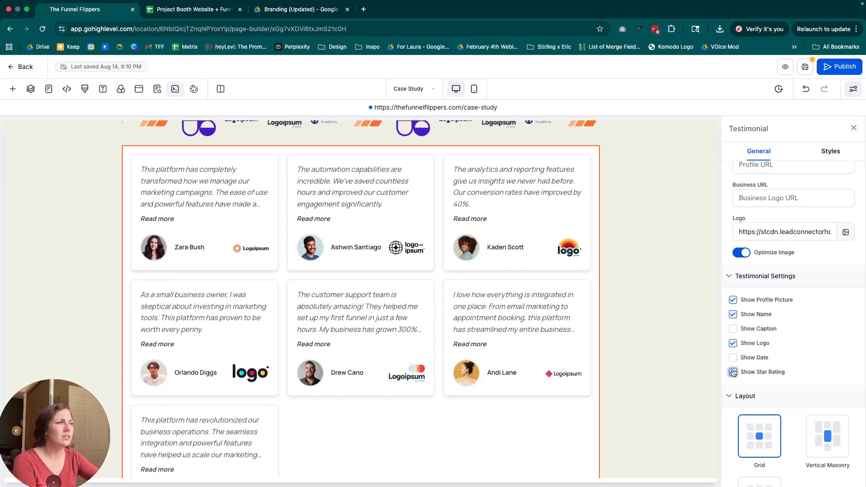
click(733, 372)
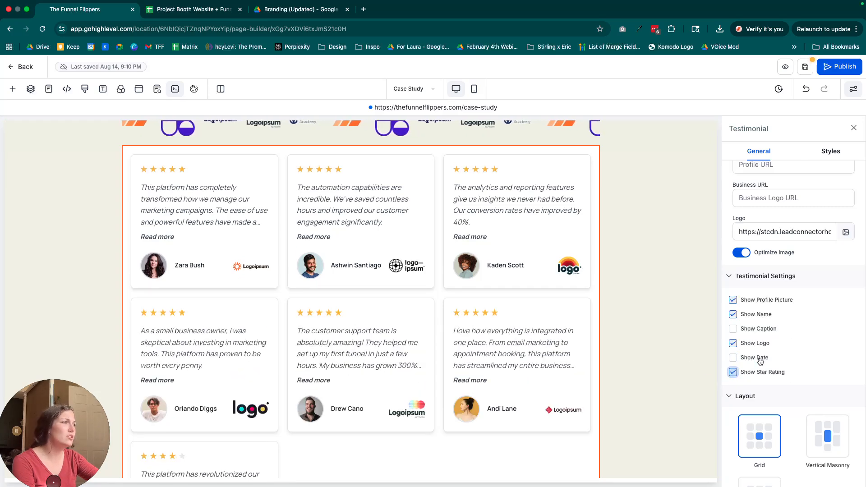
Try the Vertical Masonry layout for the testimonials, switch them to Carousel, and advance the slides once.
click(730, 276)
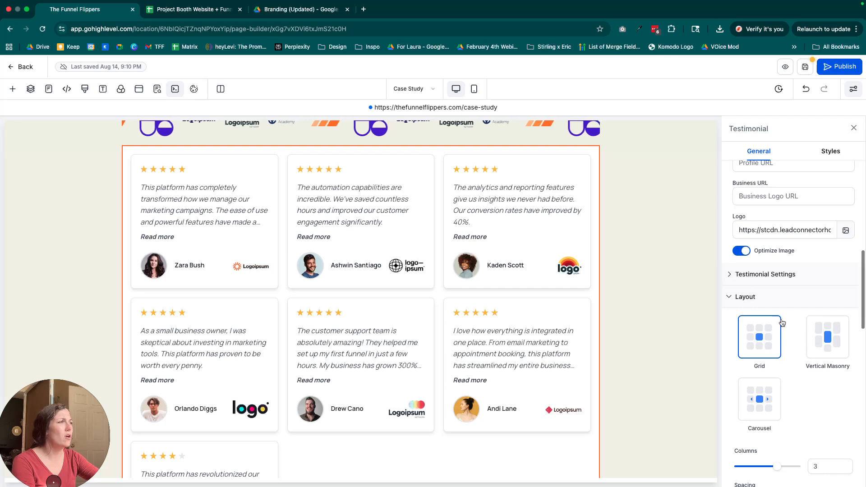
click(807, 341)
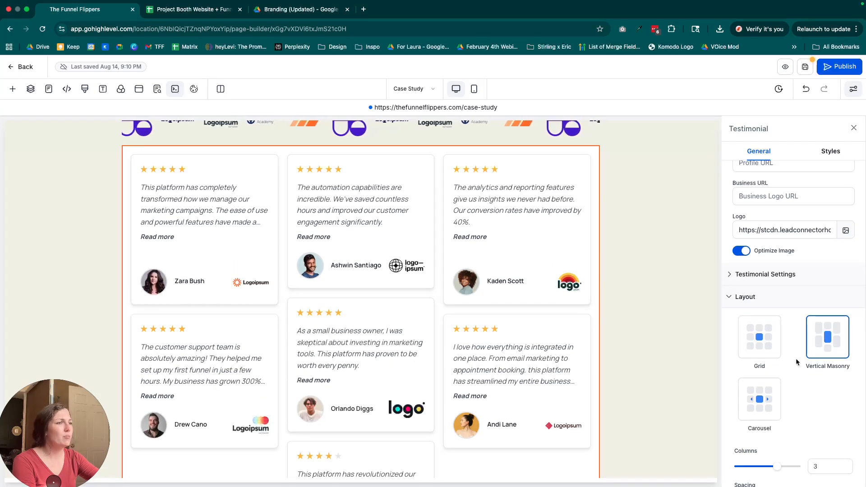
scroll(796, 359, down, 3)
click(759, 324)
click(584, 231)
Set the testimonial carousel to 4 columns and page through its slides.
click(825, 390)
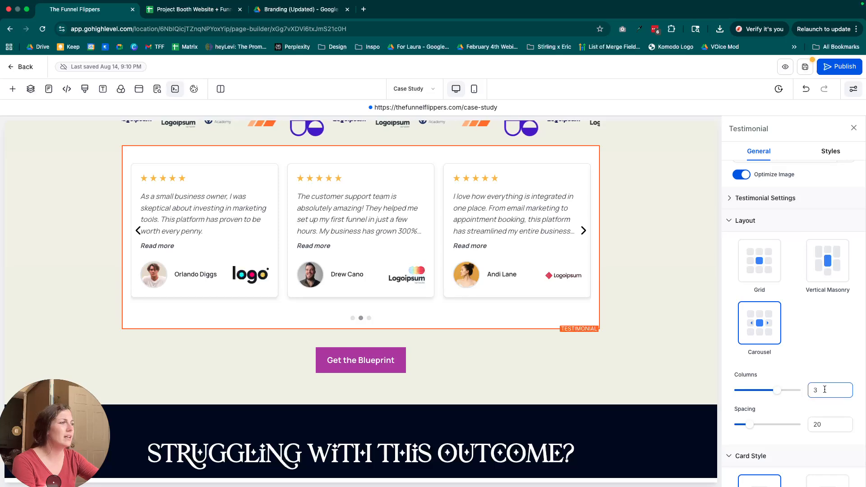
click(825, 343)
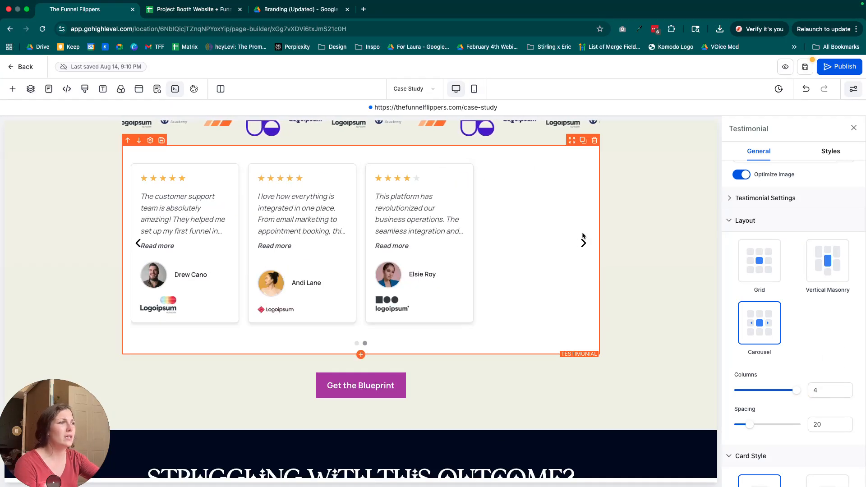
click(584, 242)
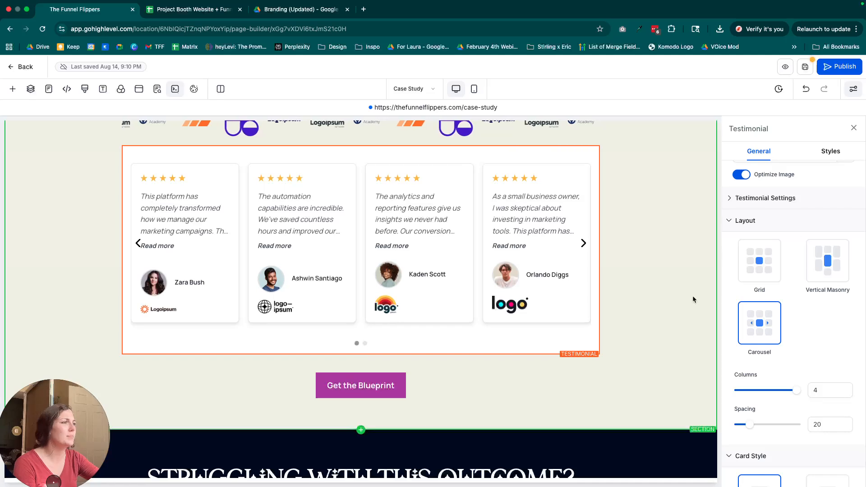
Compare the testimonial card styles, apply Vertical Center, and review the arrow, pagination, animation and color settings.
scroll(846, 356, down, 5)
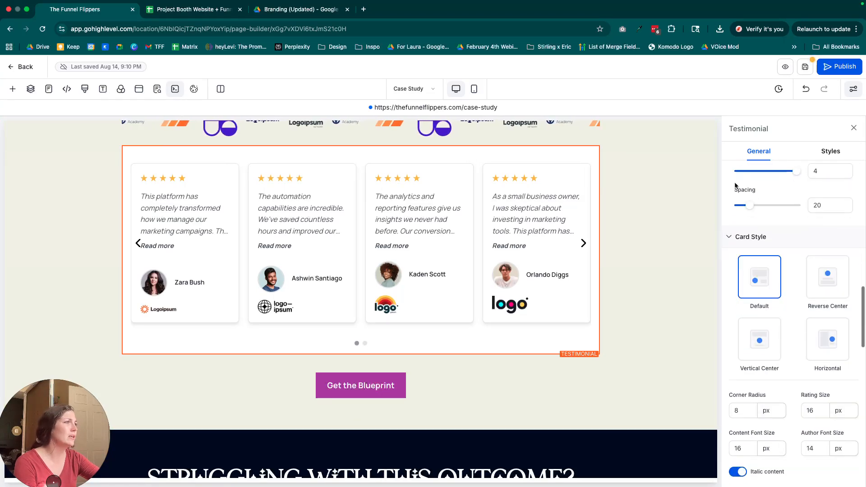
click(821, 287)
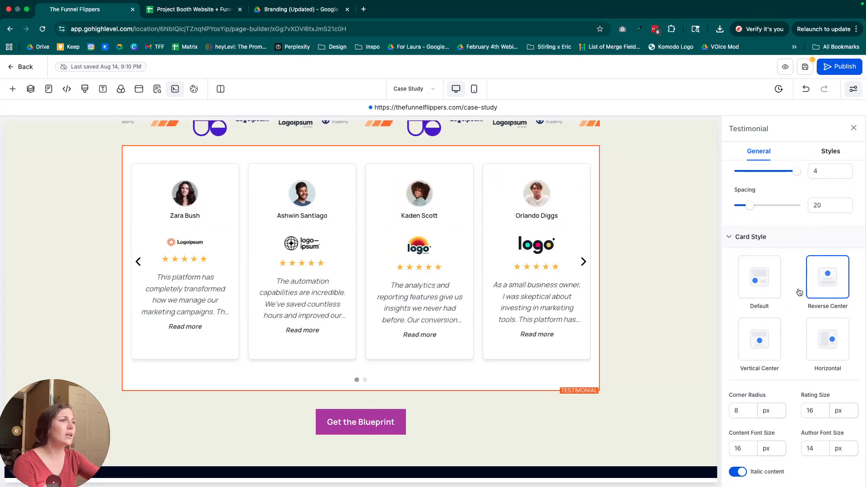
click(827, 346)
click(763, 340)
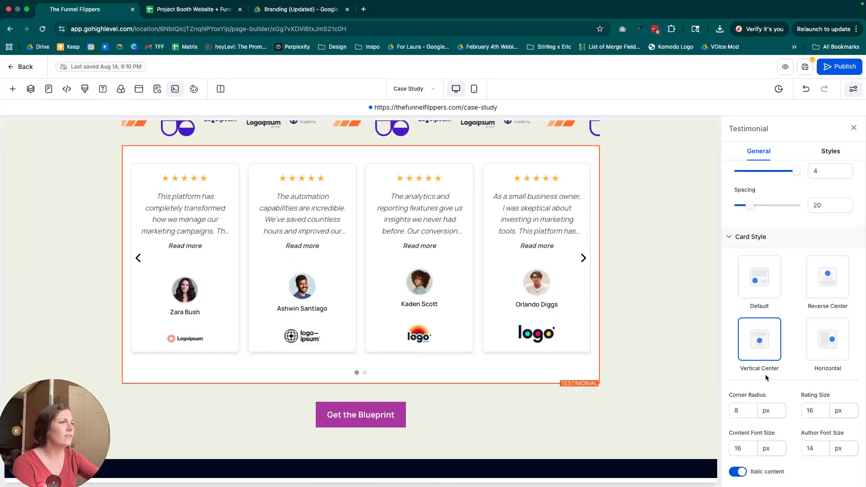
scroll(765, 372, down, 5)
scroll(758, 370, down, 3)
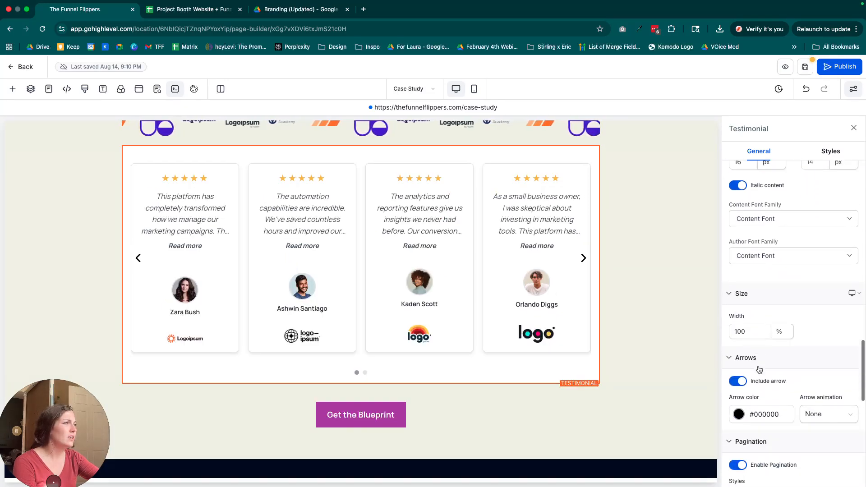
scroll(748, 340, down, 5)
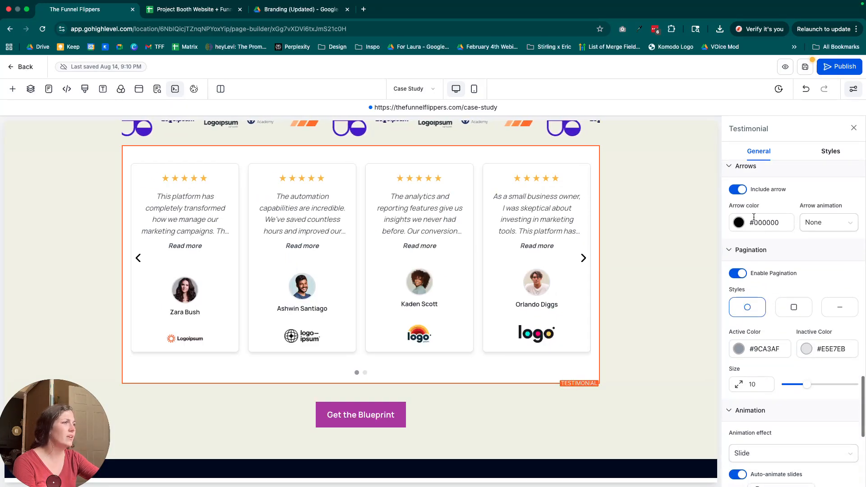
scroll(776, 294, down, 6)
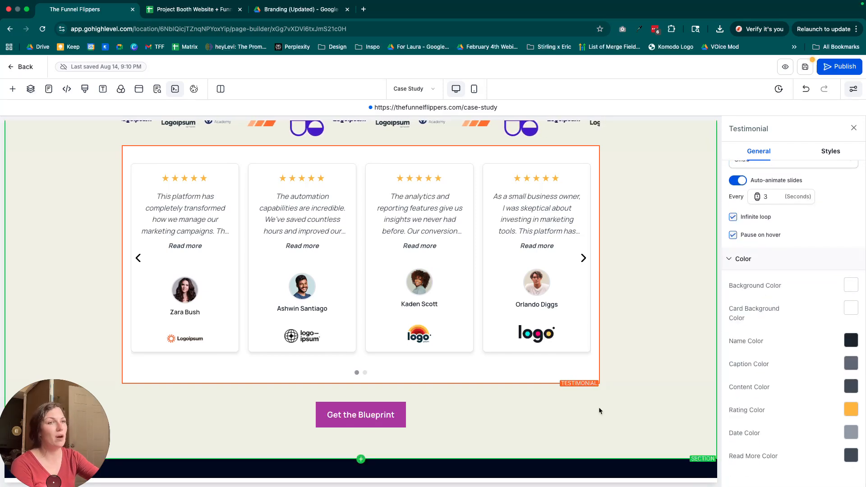
Add a Number Counter element directly below the testimonials and look over its layout, animation and typography settings.
scroll(348, 260, up, 2)
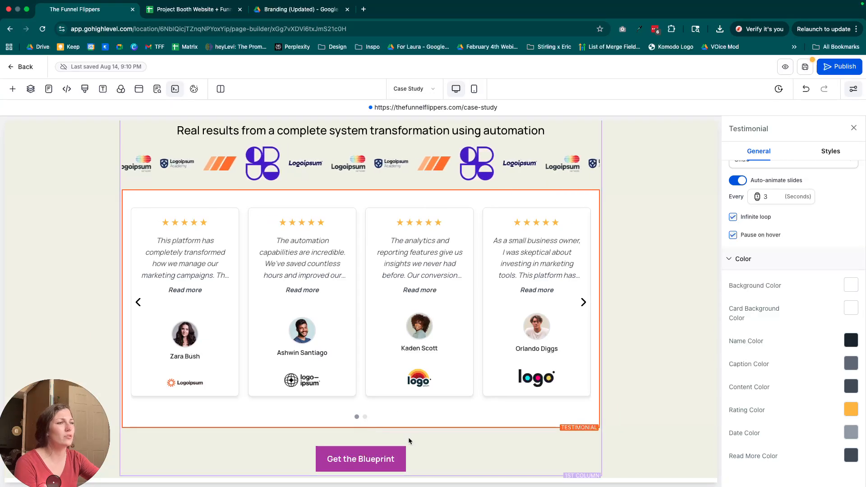
click(361, 428)
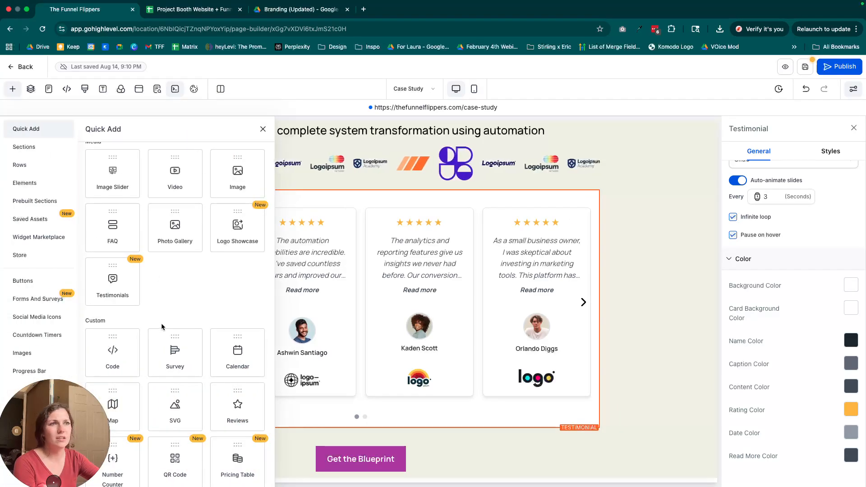
scroll(161, 323, down, 3)
scroll(176, 325, down, 1)
drag(113, 312, 359, 420)
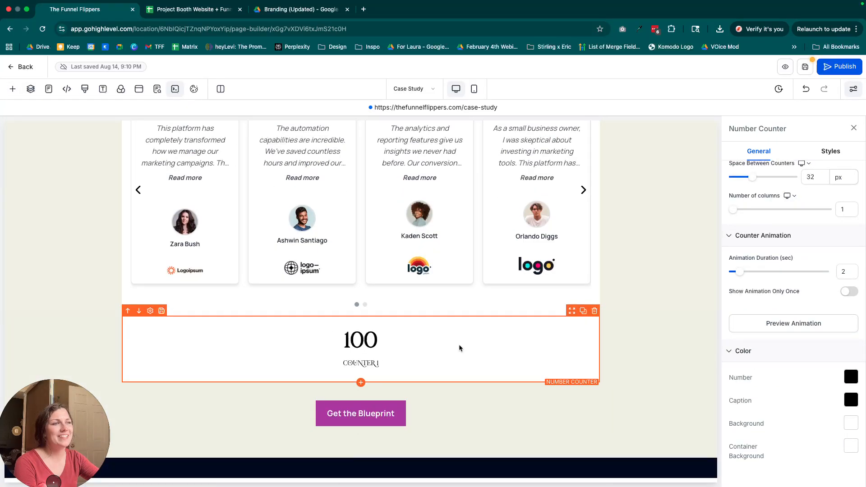
scroll(459, 345, down, 1)
scroll(806, 306, up, 5)
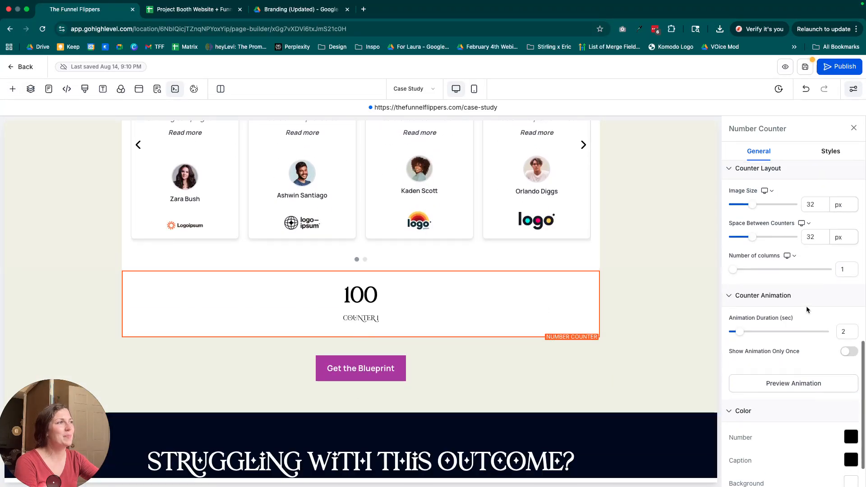
scroll(806, 308, up, 7)
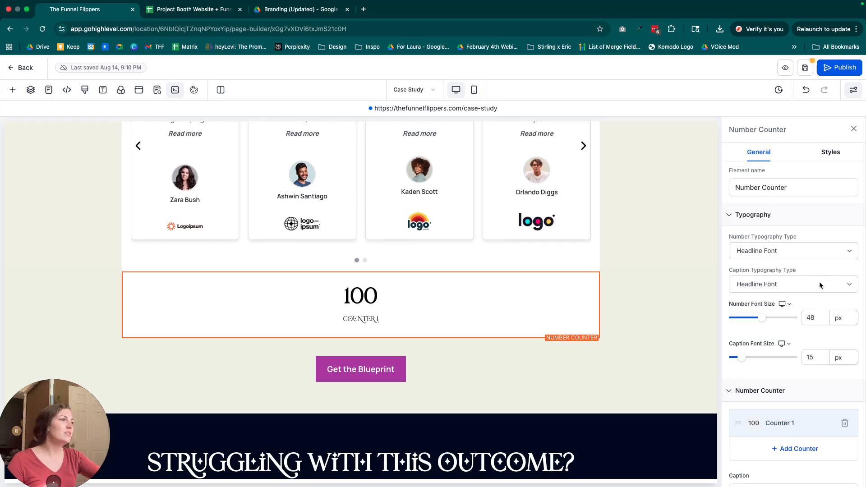
Set the end value of the first counter to 250.
scroll(795, 338, down, 2)
click(788, 337)
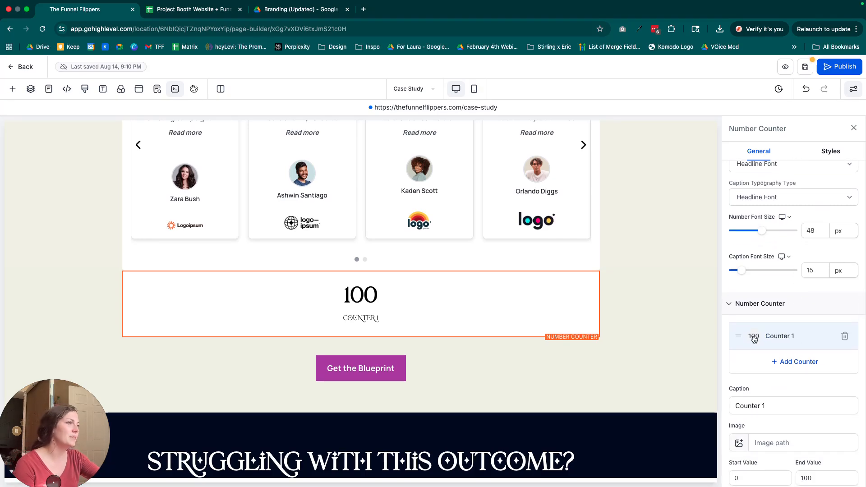
scroll(778, 366, down, 4)
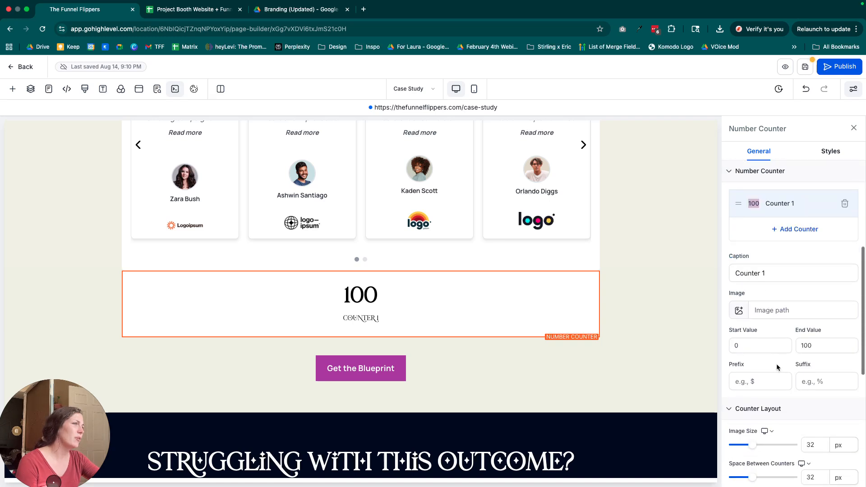
double_click(810, 323)
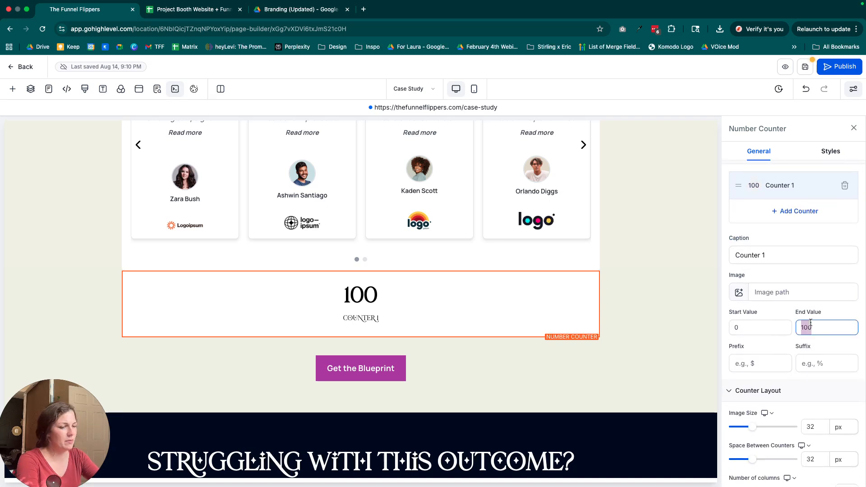
text(250)
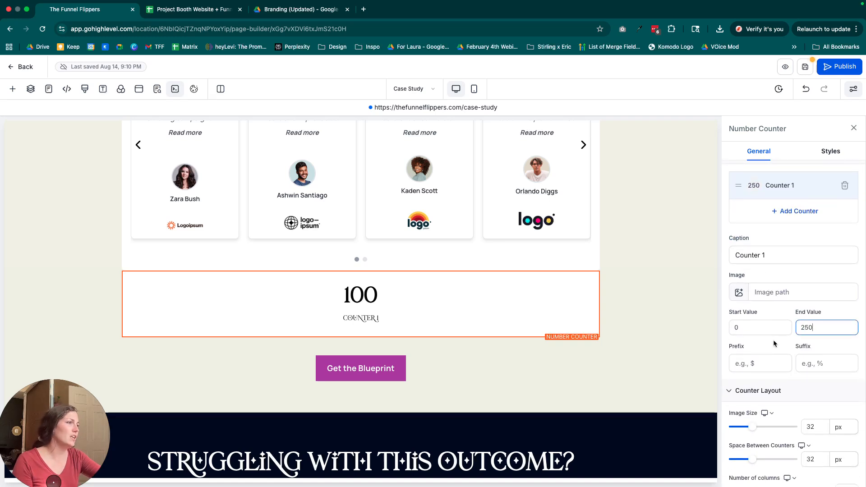
click(773, 340)
Change the counter's caption to "Cups of Coffee per Month".
scroll(779, 348, down, 1)
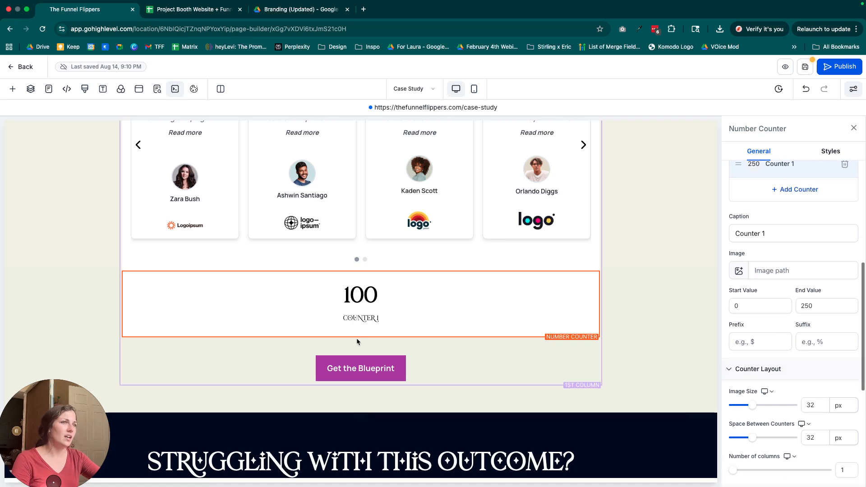
triple_click(797, 234)
text(Cups of )
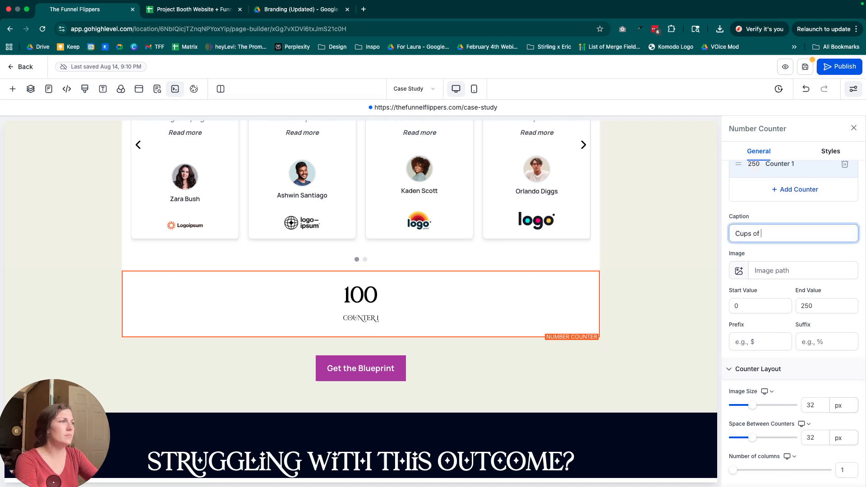
text(Coffee per Month)
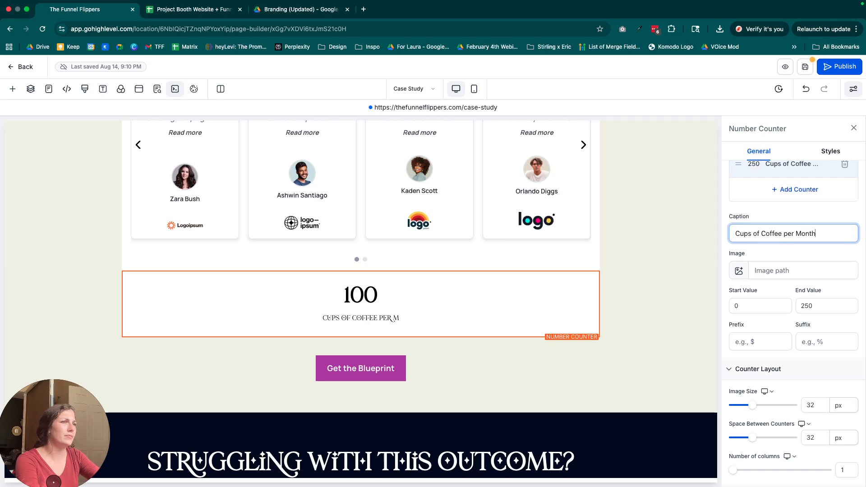
click(652, 290)
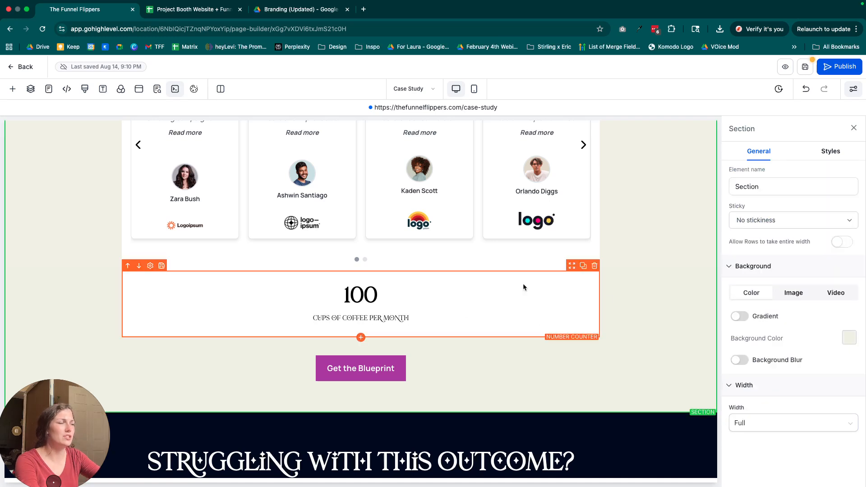
Try a QR Code element below the number counter, dismiss its code selection, and delete the element.
click(361, 338)
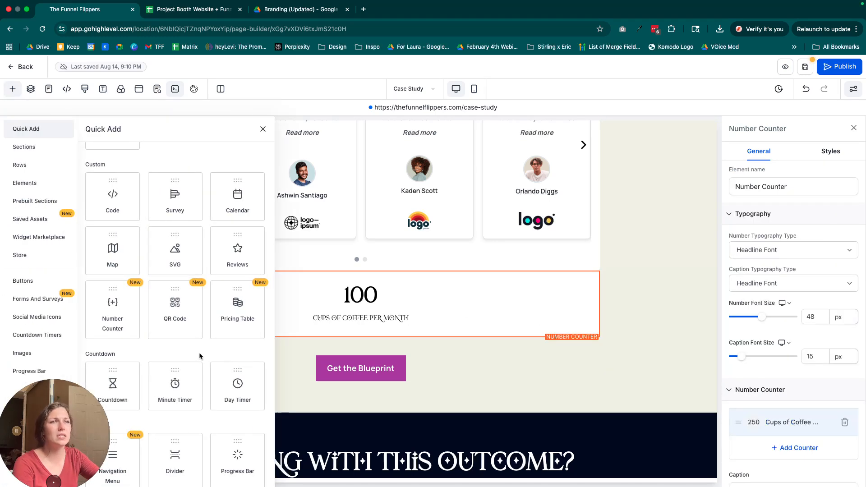
click(164, 310)
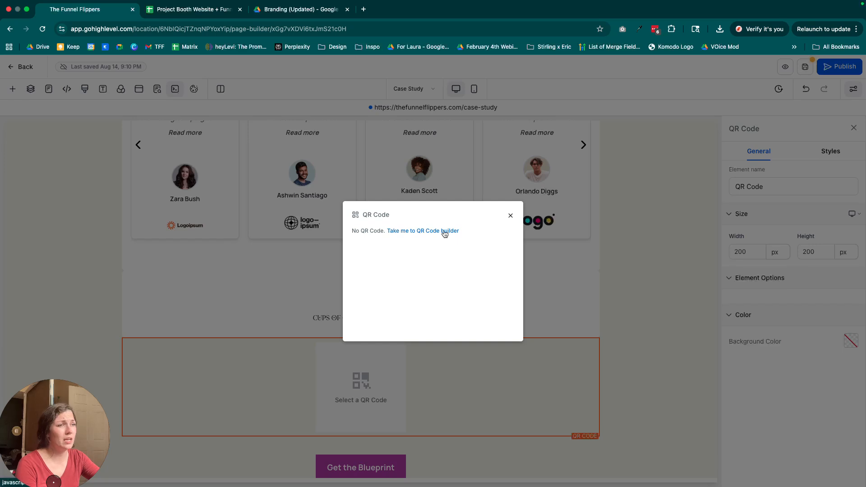
click(511, 216)
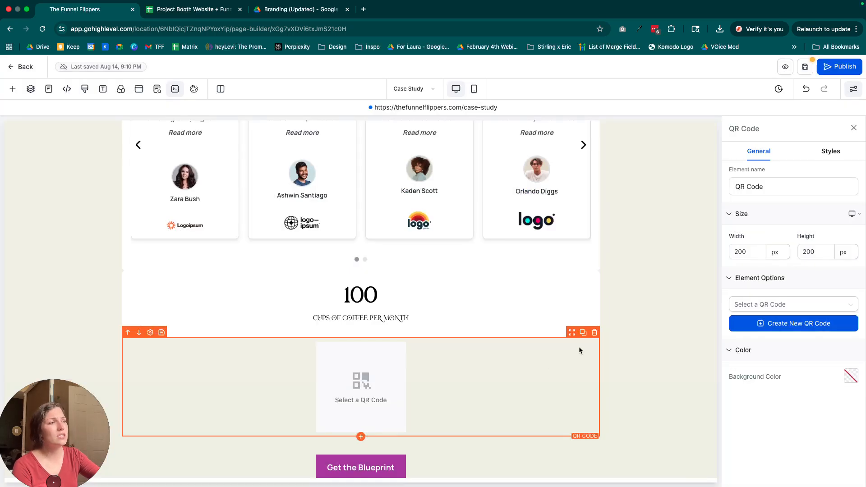
click(595, 333)
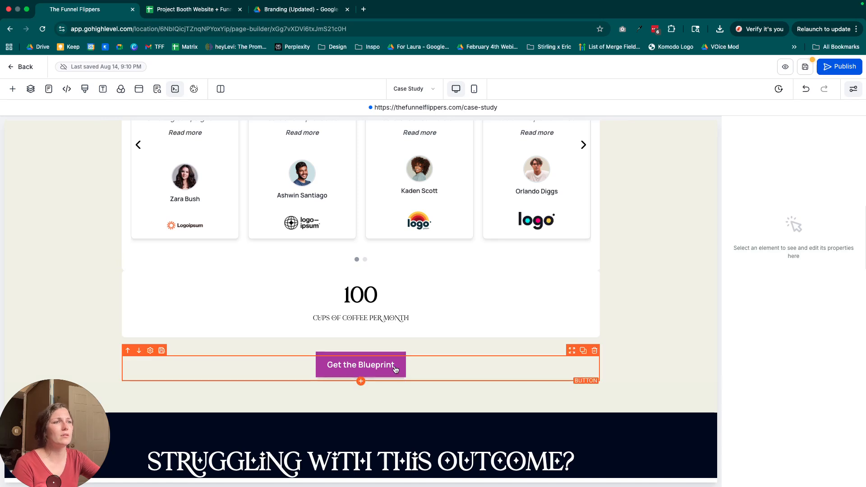
Add a Pricing Table element directly below the number counter and bring its plans and layout options into view.
click(361, 338)
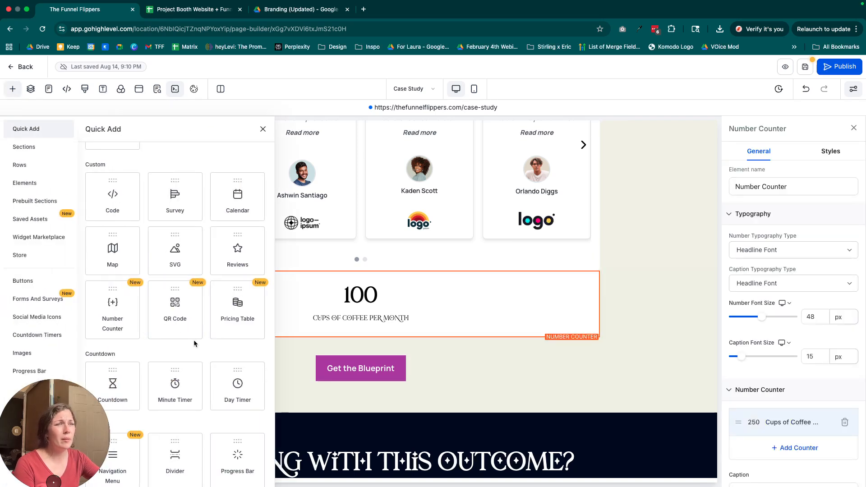
scroll(158, 370, down, 3)
scroll(155, 367, up, 2)
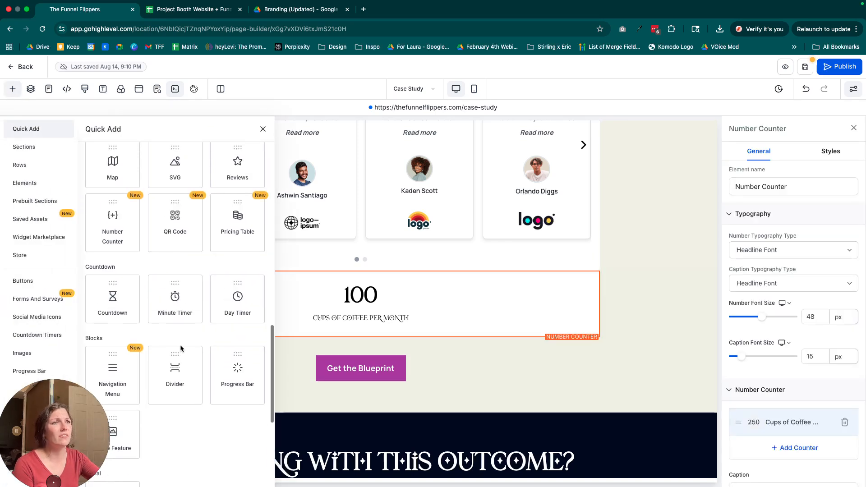
drag(474, 284, 476, 289)
scroll(615, 355, down, 4)
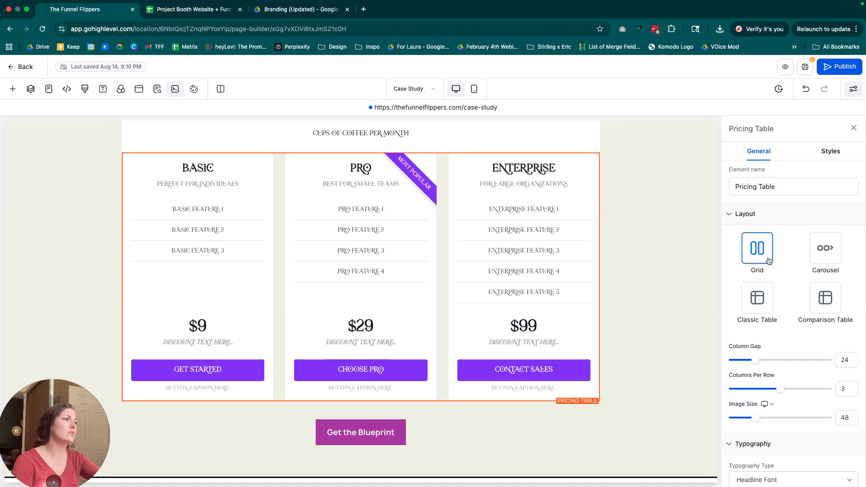
Preview the pricing table in the Carousel, Classic Table and Comparison Table layouts, and return it to Grid.
click(828, 246)
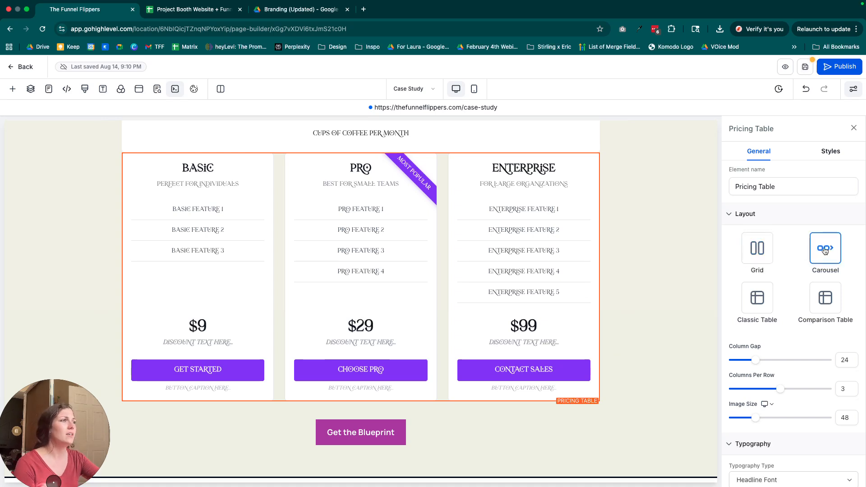
click(768, 250)
click(758, 298)
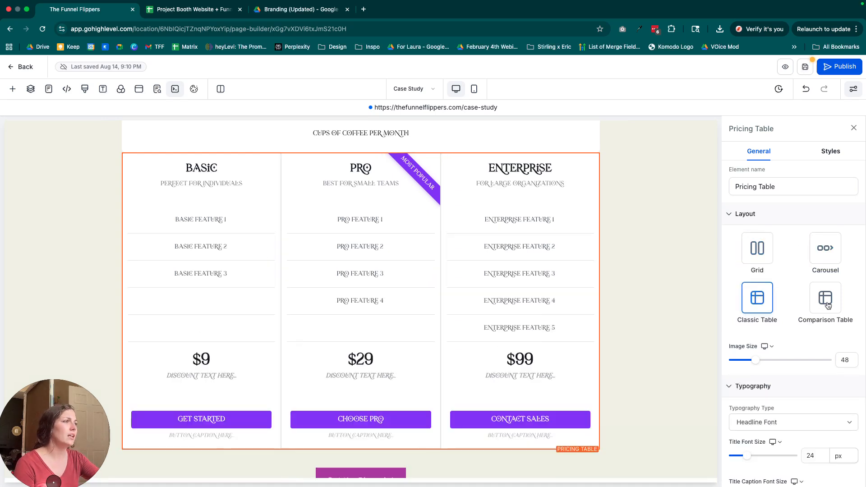
click(828, 302)
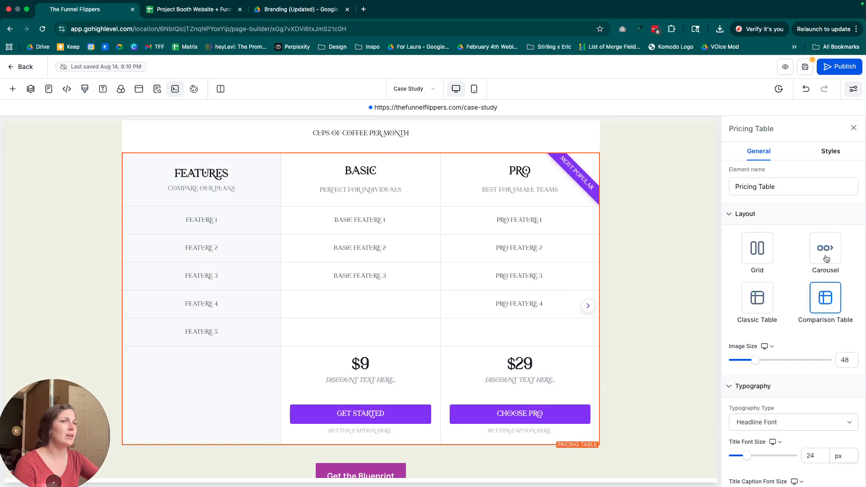
click(826, 259)
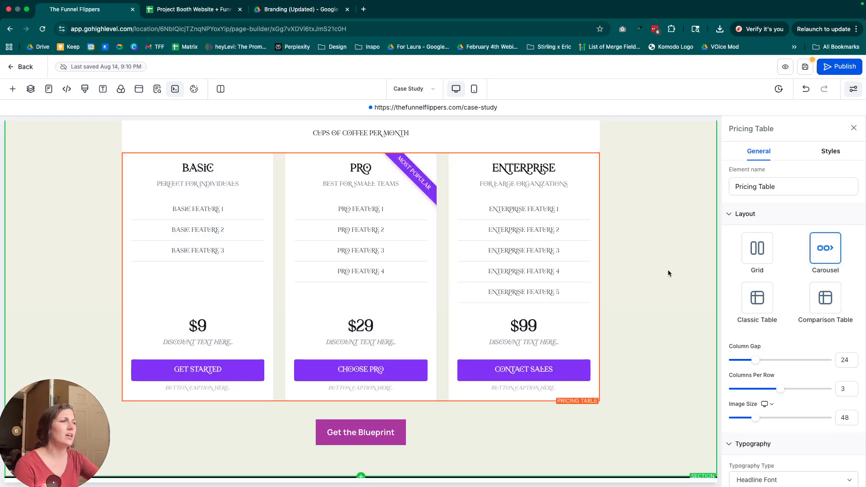
click(750, 256)
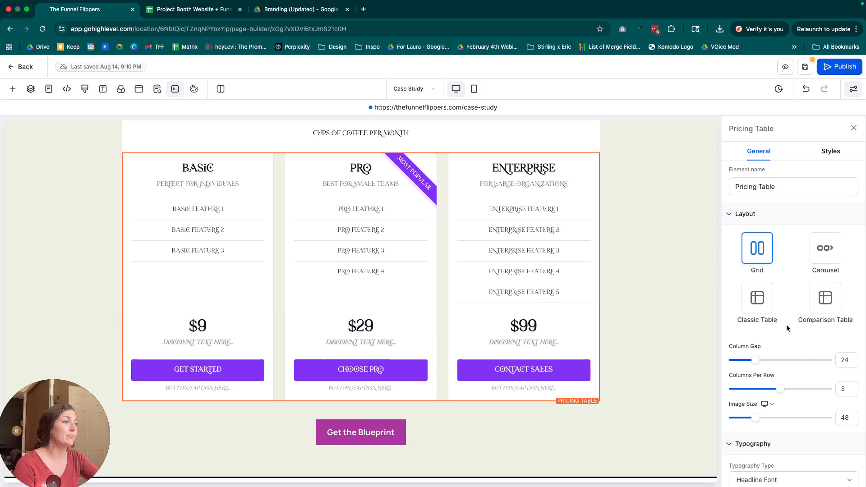
Try the pricing table as a carousel with 1 column per row, and restore the Grid layout with 3 columns.
click(844, 389)
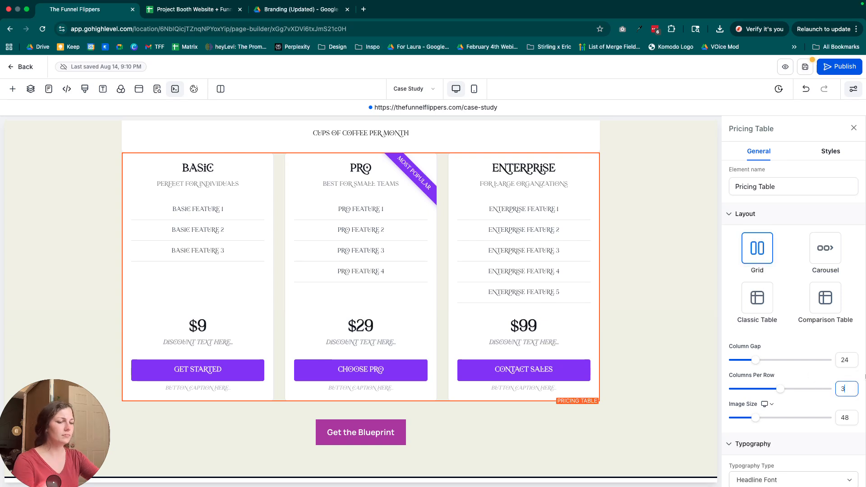
key(BackSpace)
text(1)
click(828, 248)
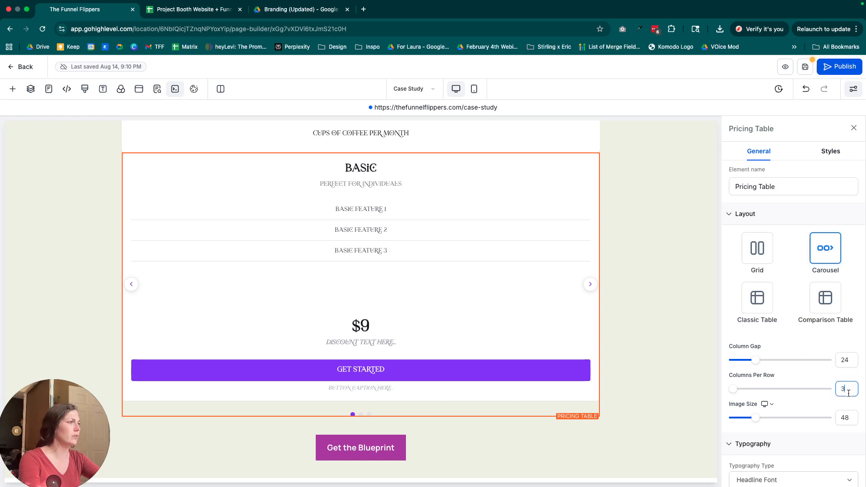
click(755, 251)
Delete the Enterprise column from the pricing table.
scroll(781, 242, down, 1)
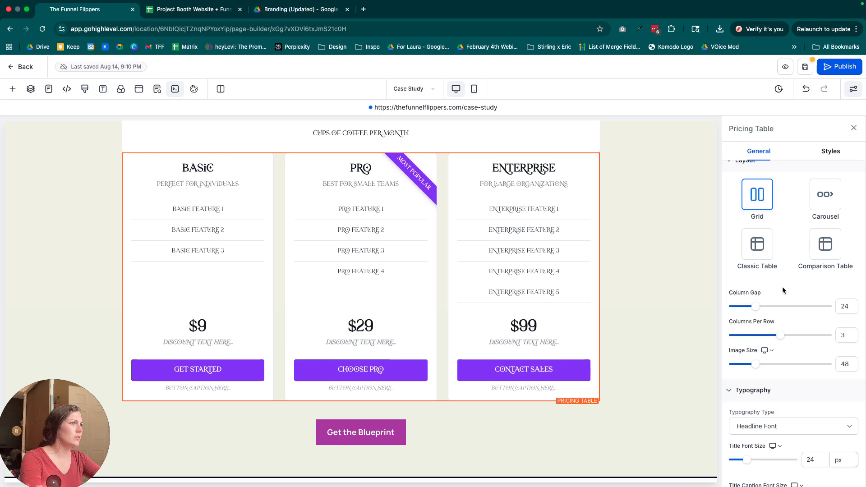
scroll(786, 290, down, 3)
scroll(766, 391, down, 20)
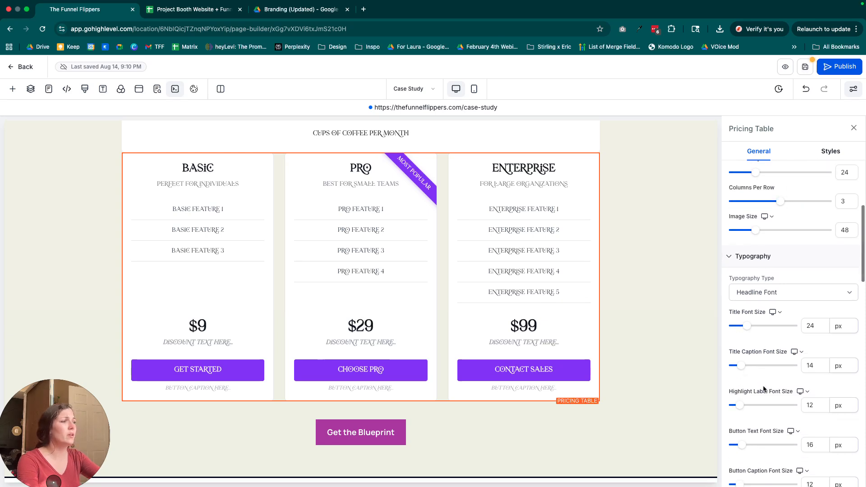
scroll(765, 388, down, 3)
scroll(765, 383, up, 8)
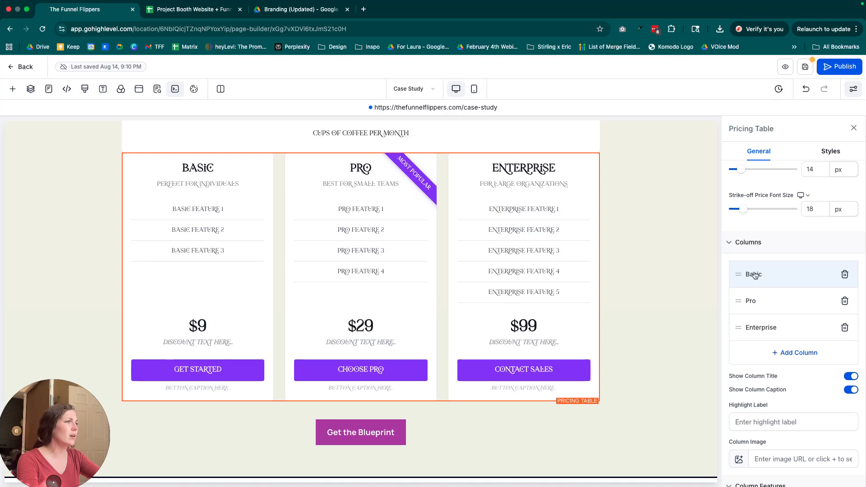
click(844, 328)
Examine the Basic column's feature list, pricing model, discount text and button action settings.
scroll(820, 359, down, 3)
scroll(820, 361, down, 2)
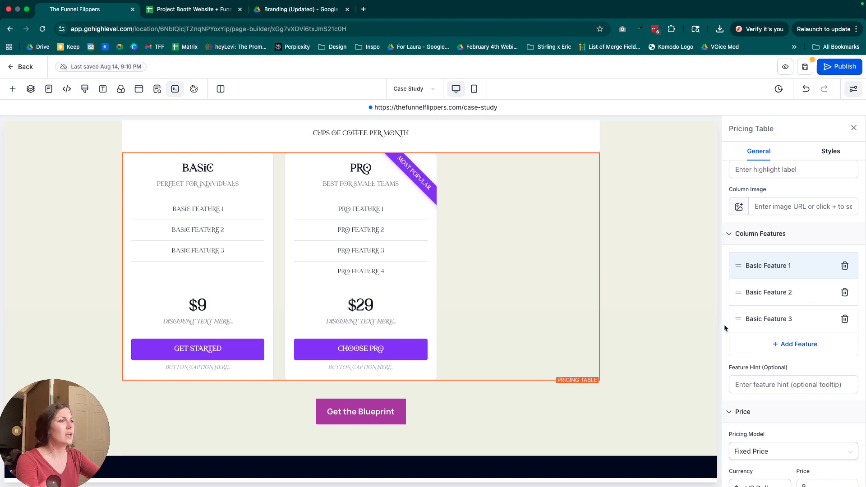
click(761, 320)
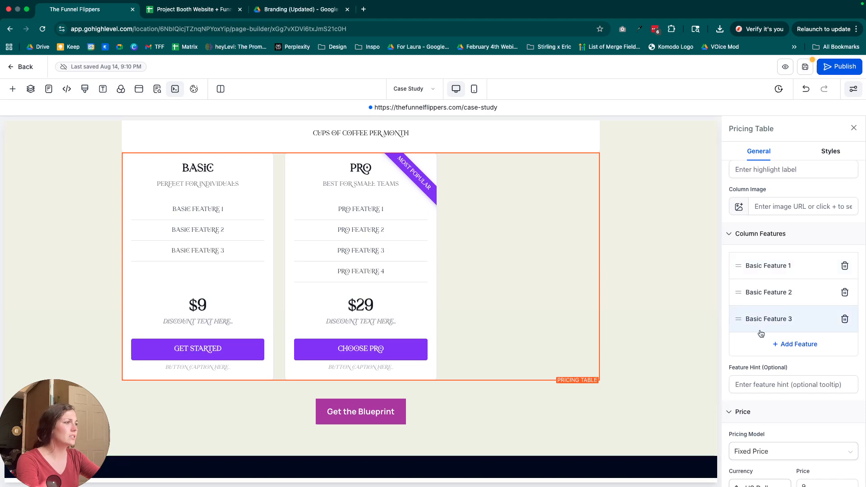
scroll(767, 327, down, 4)
scroll(769, 328, down, 2)
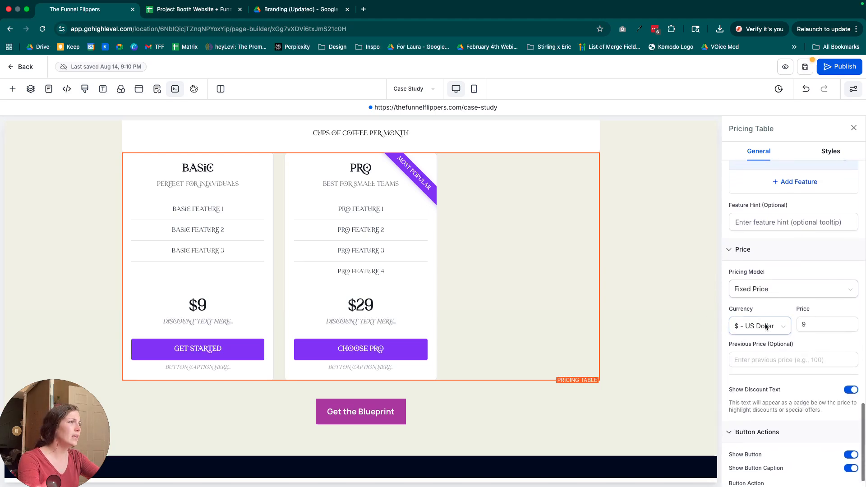
scroll(767, 316, up, 5)
scroll(767, 303, down, 3)
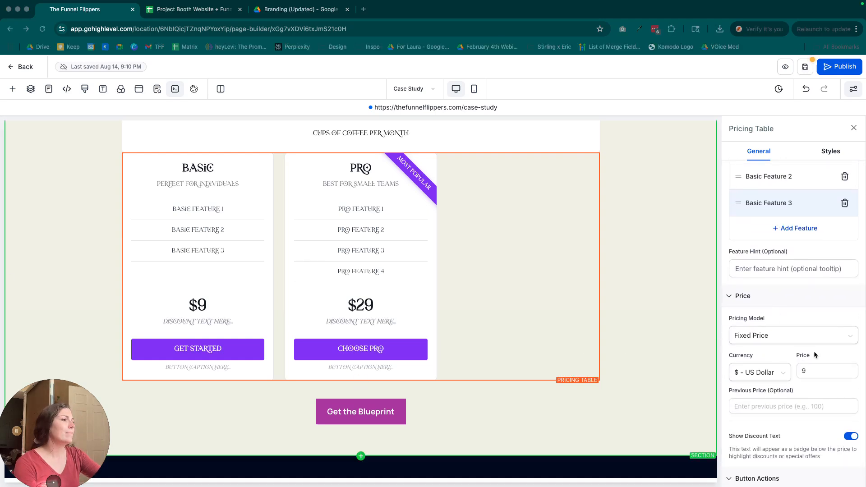
scroll(822, 388, down, 2)
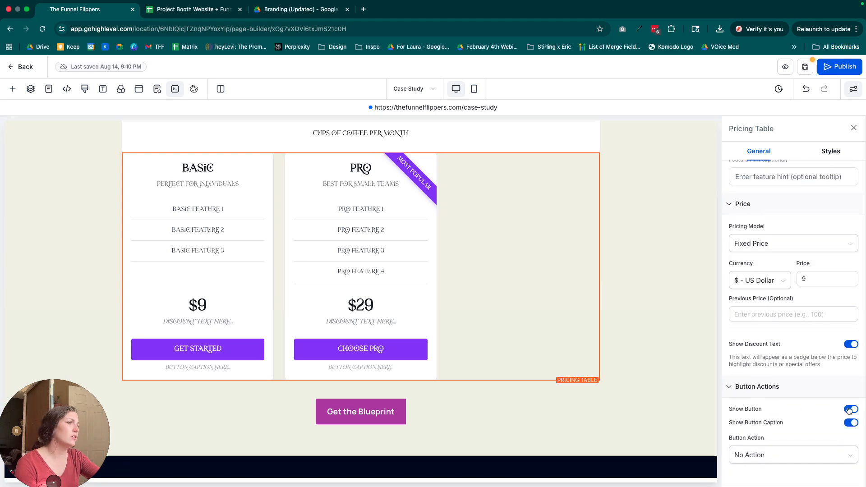
Try Website URL as the Basic plan's button action, and set it to Go to Step with About as the target.
click(771, 455)
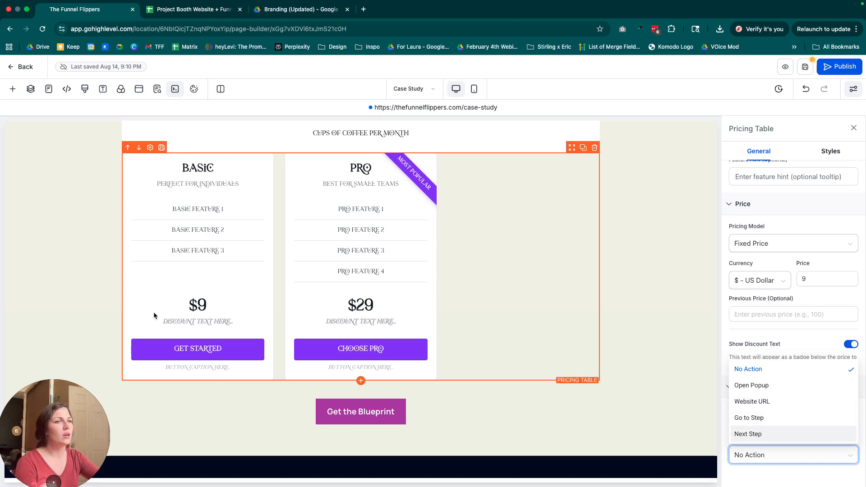
click(759, 401)
scroll(759, 400, down, 3)
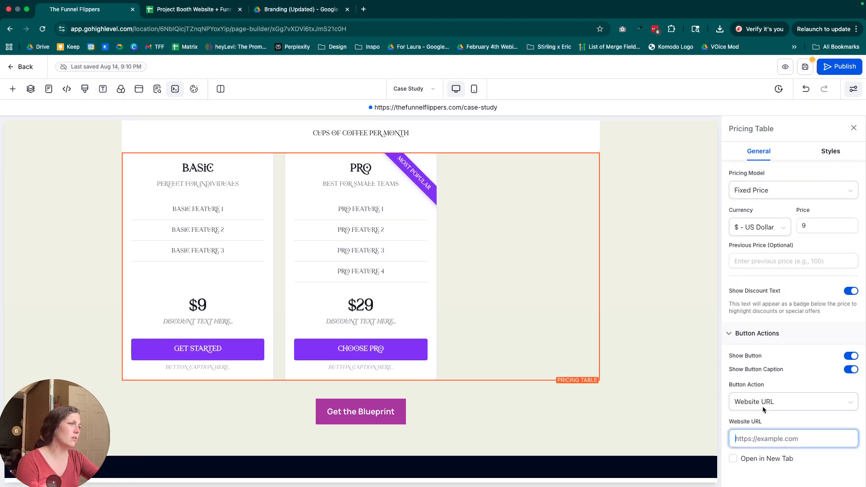
click(762, 400)
click(748, 365)
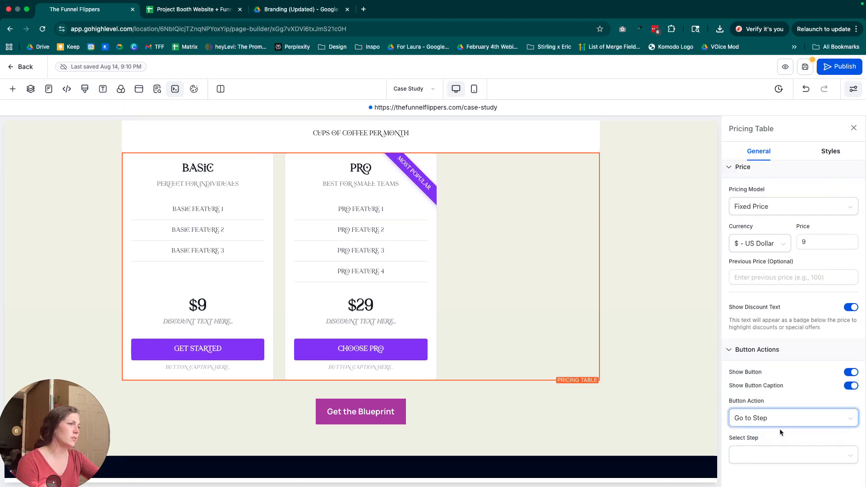
click(778, 453)
click(749, 353)
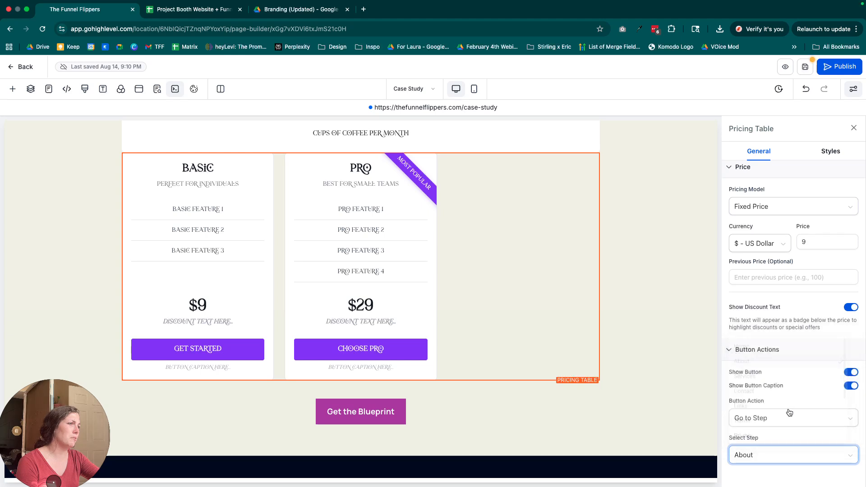
Set the Pro plan's button action to Go to Step and choose its target step.
scroll(789, 433, up, 10)
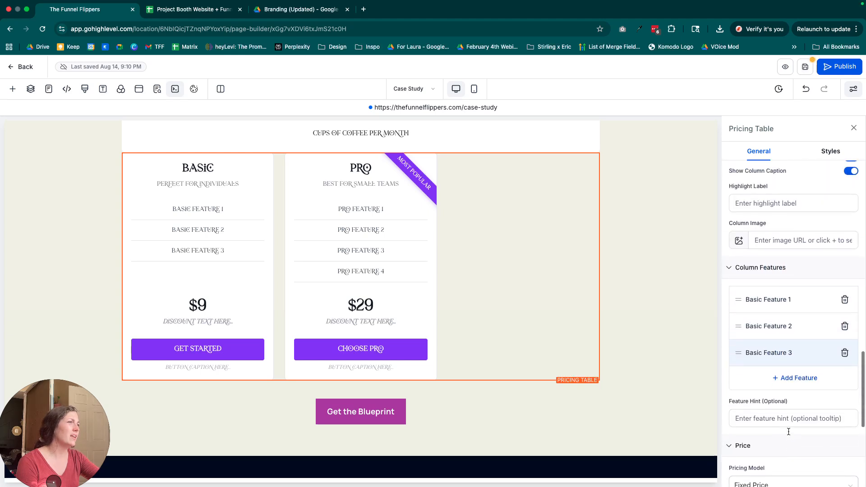
scroll(777, 325, up, 6)
click(748, 354)
scroll(767, 384, down, 12)
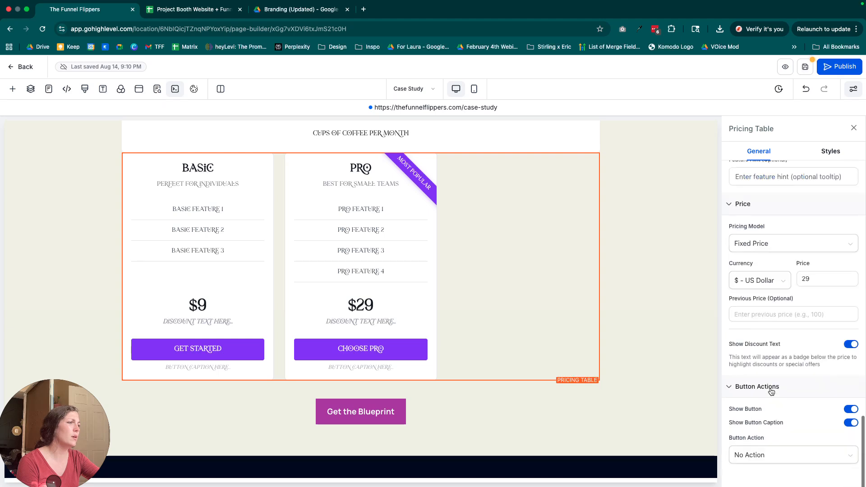
click(759, 453)
click(749, 415)
scroll(776, 452, down, 2)
click(776, 454)
click(745, 388)
Look over the page from the testimonials and pricing table down to the footer.
scroll(780, 427, up, 3)
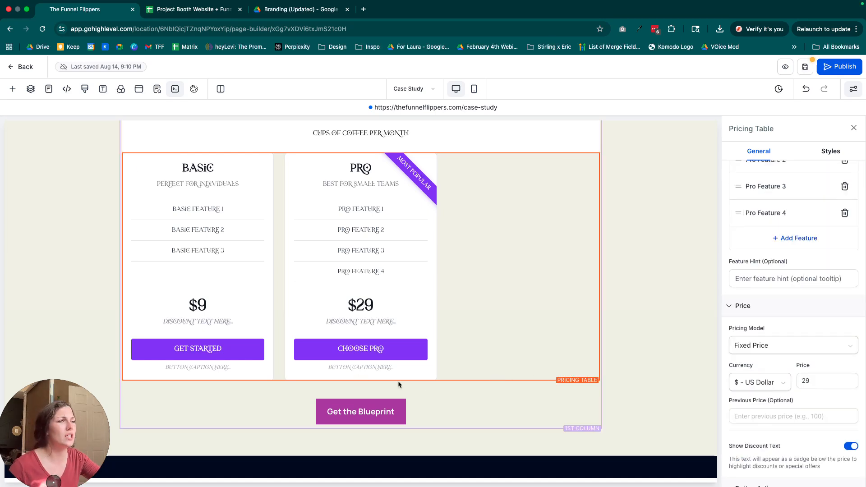
scroll(421, 383, down, 5)
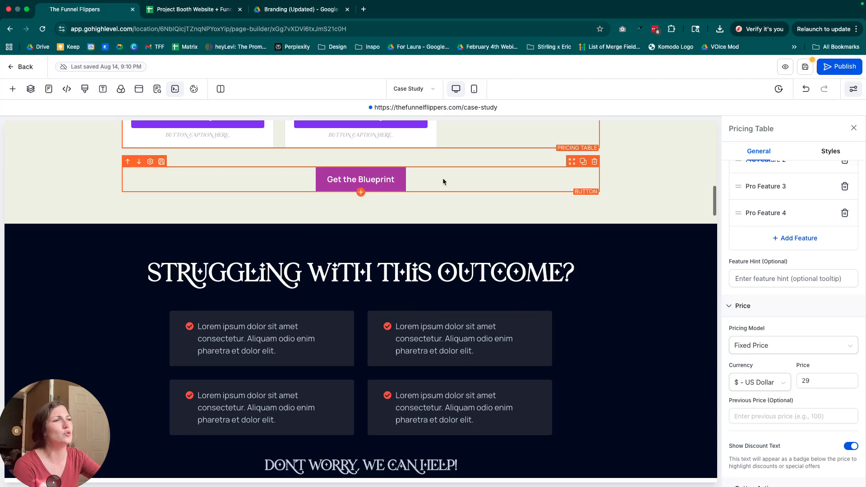
click(354, 193)
scroll(459, 222, down, 3)
scroll(459, 222, up, 13)
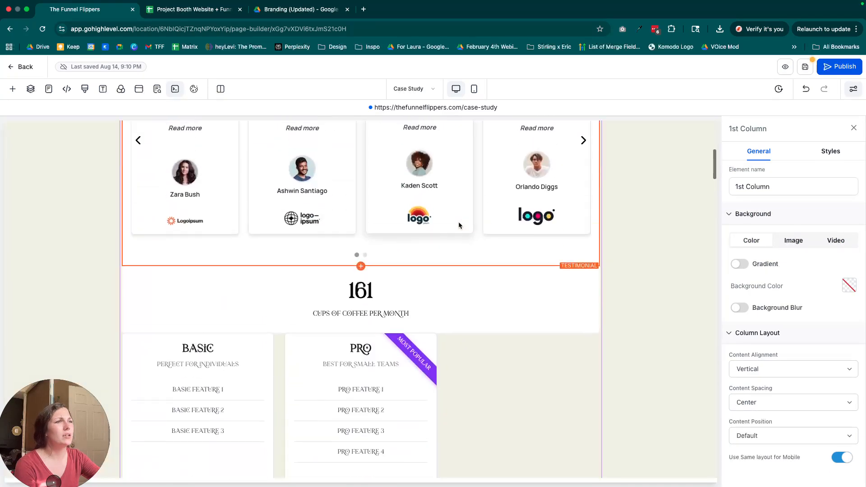
scroll(459, 222, down, 20)
scroll(459, 224, down, 20)
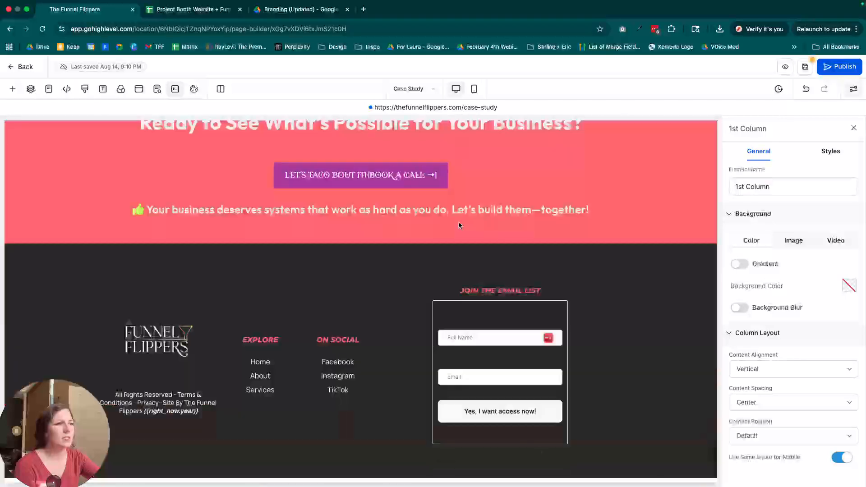
scroll(459, 225, up, 4)
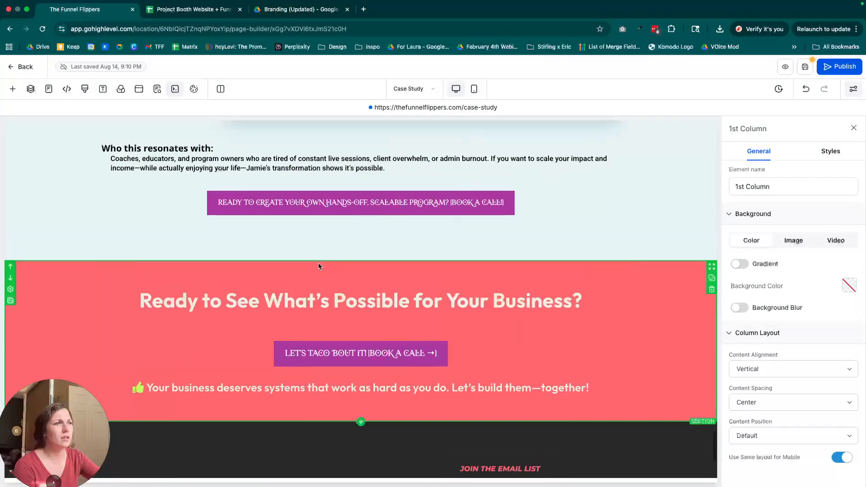
Try to place an existing form in the "Ready to See What's Possible for Your Business?" section.
click(361, 261)
drag(64, 417, 166, 423)
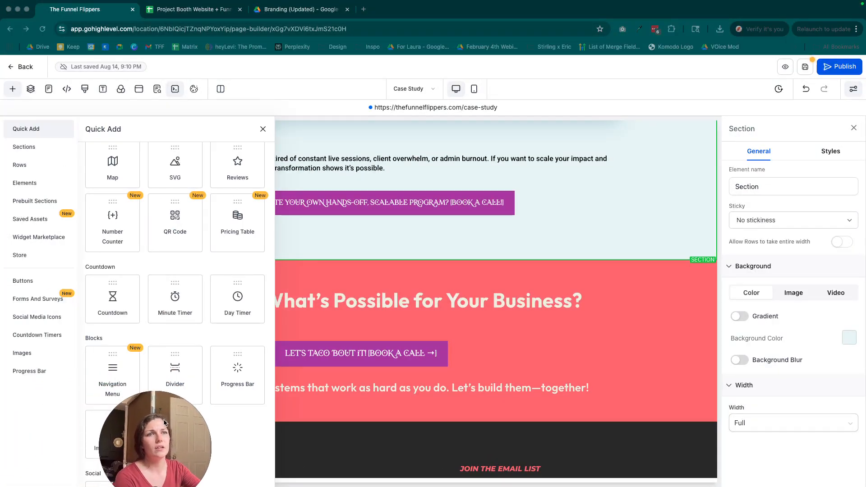
click(32, 299)
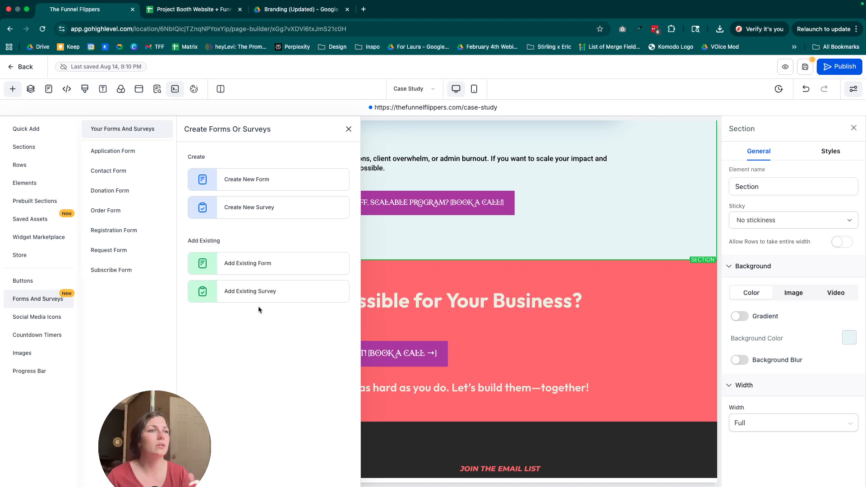
drag(237, 265, 367, 321)
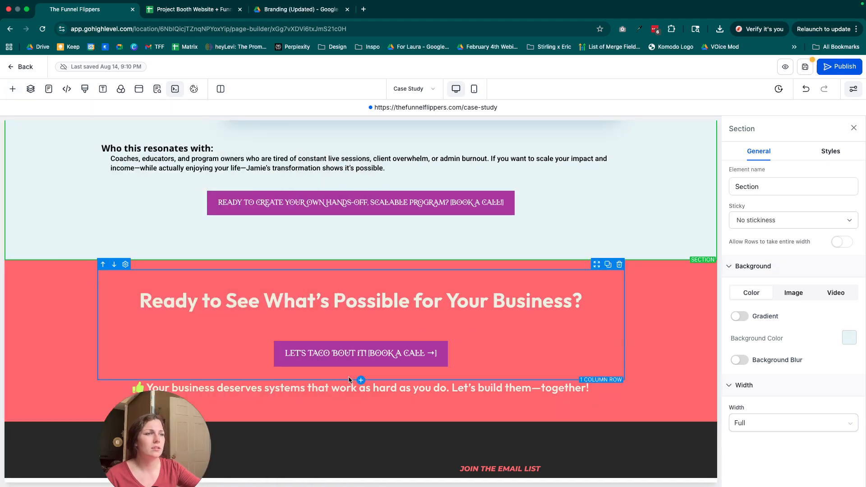
Add an existing form below the "Your business deserves systems" sub-headline and choose the A2P Compliance Form.
click(361, 404)
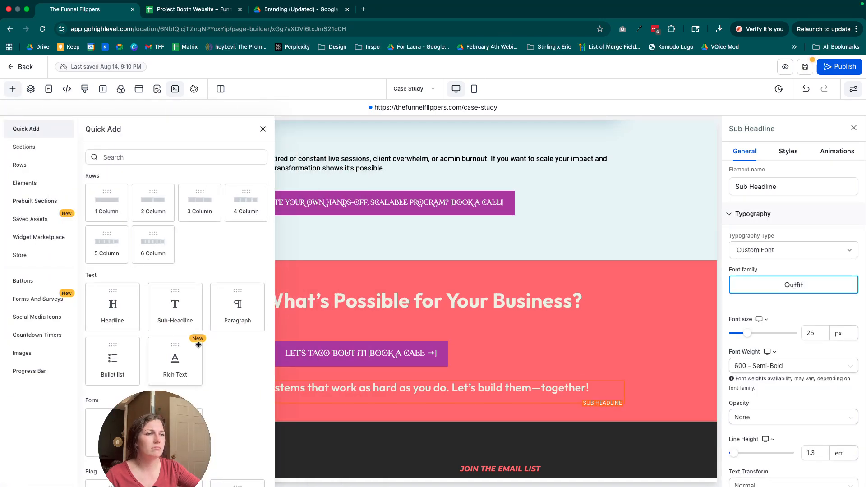
scroll(194, 348, down, 10)
click(62, 309)
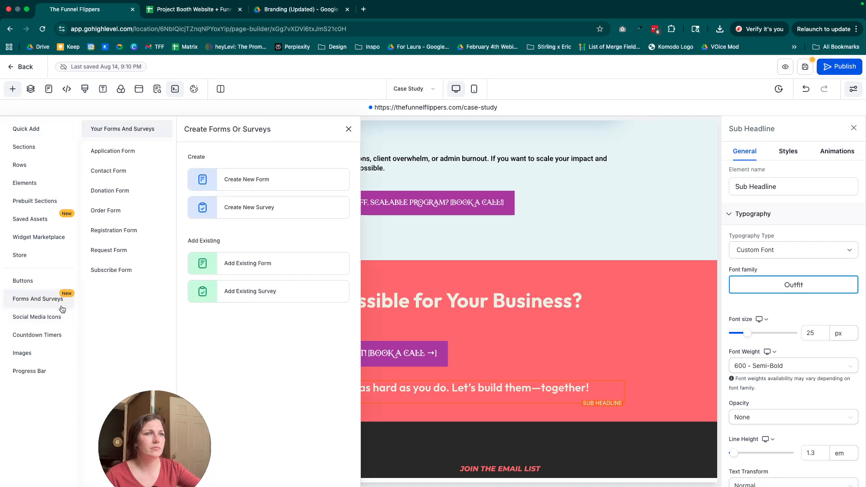
click(253, 265)
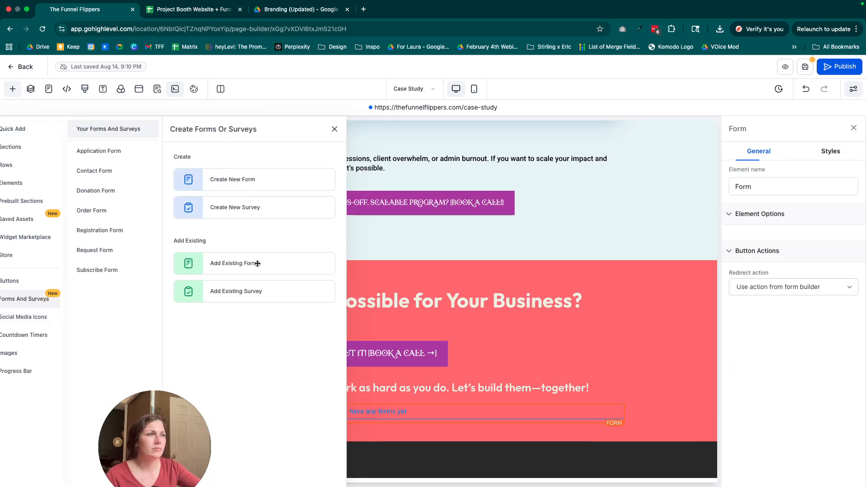
click(406, 243)
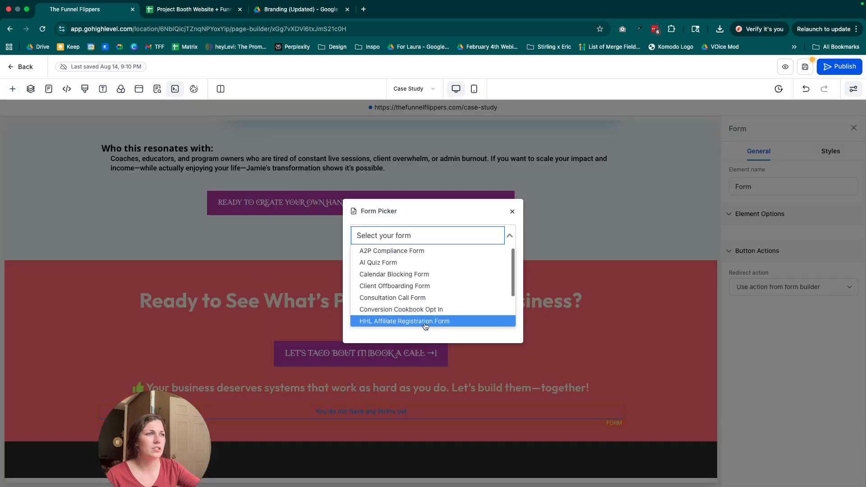
click(397, 252)
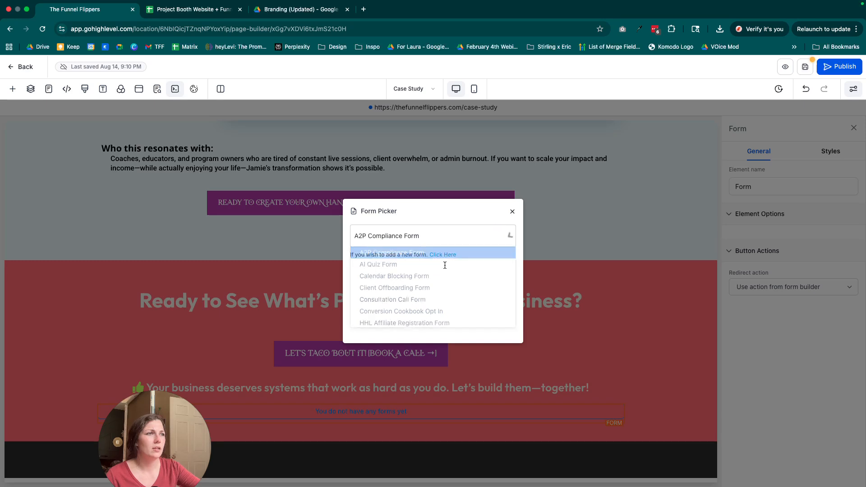
scroll(542, 343, down, 4)
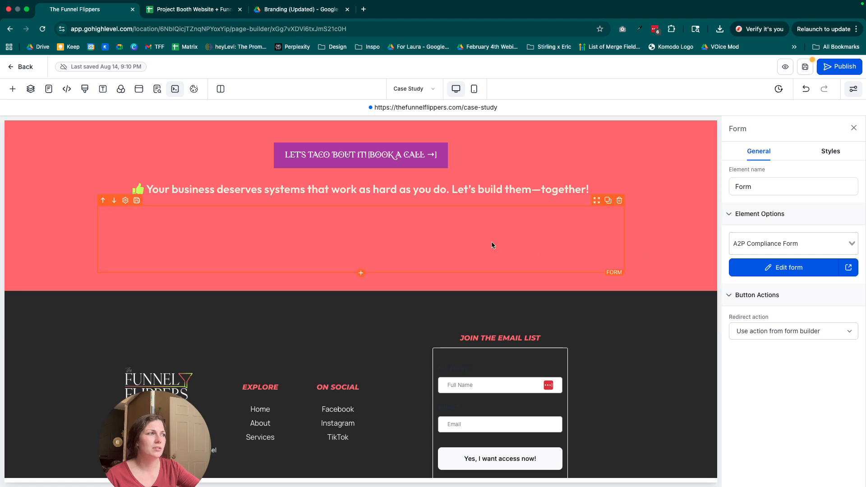
Examine the embedded form down to its end and review the quick-add element library for the section above the footer.
click(362, 274)
scroll(161, 304, down, 5)
click(366, 297)
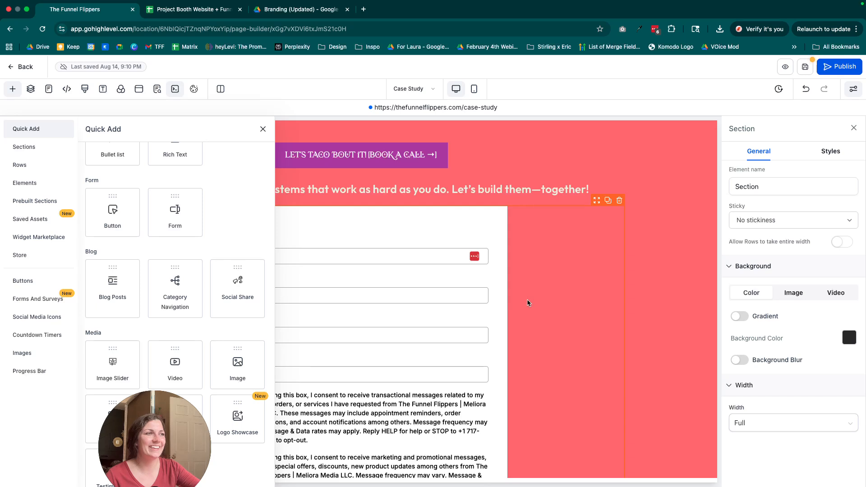
click(529, 300)
scroll(321, 282, down, 8)
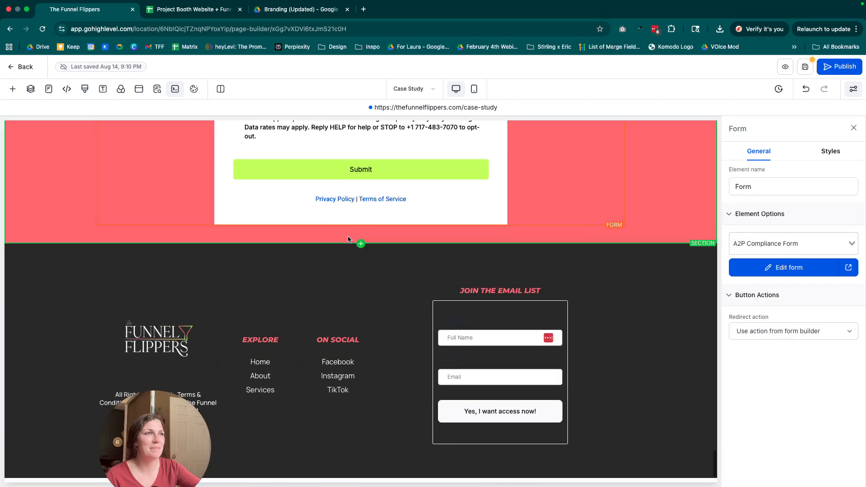
click(361, 235)
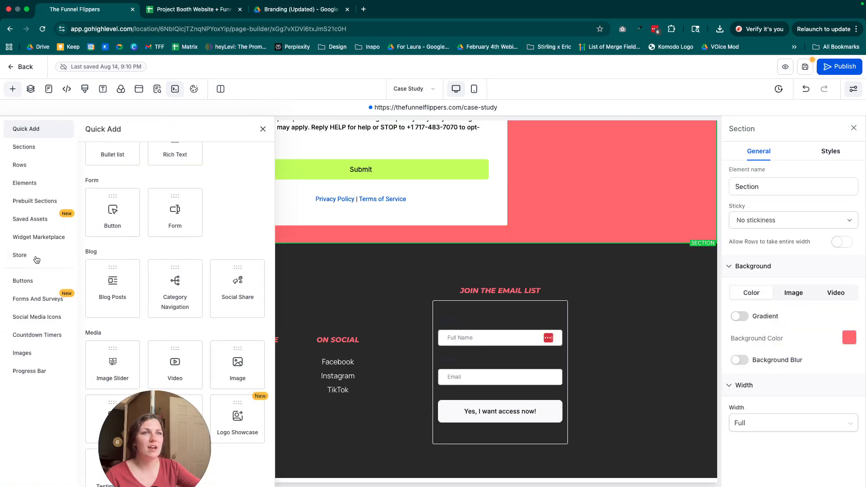
scroll(188, 361, down, 10)
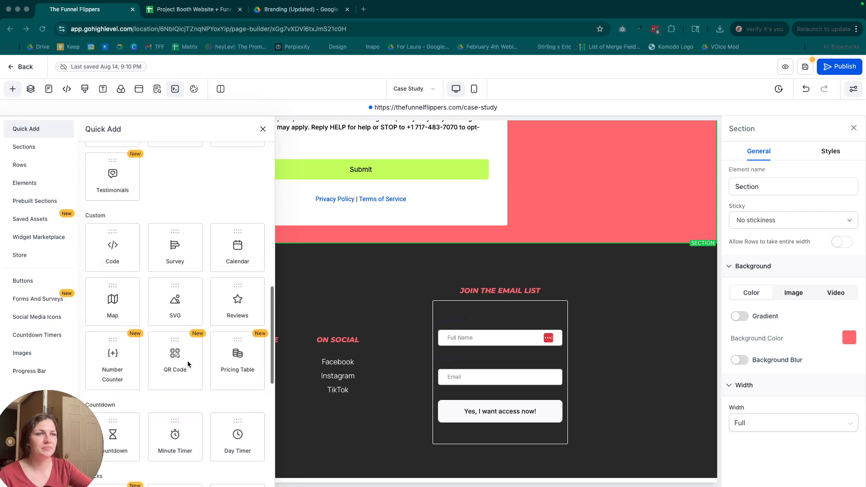
scroll(188, 360, down, 4)
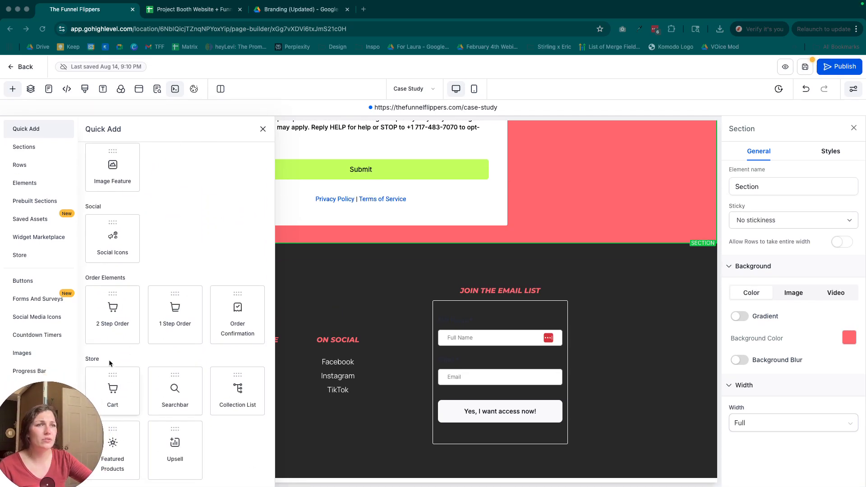
drag(15, 406, 45, 418)
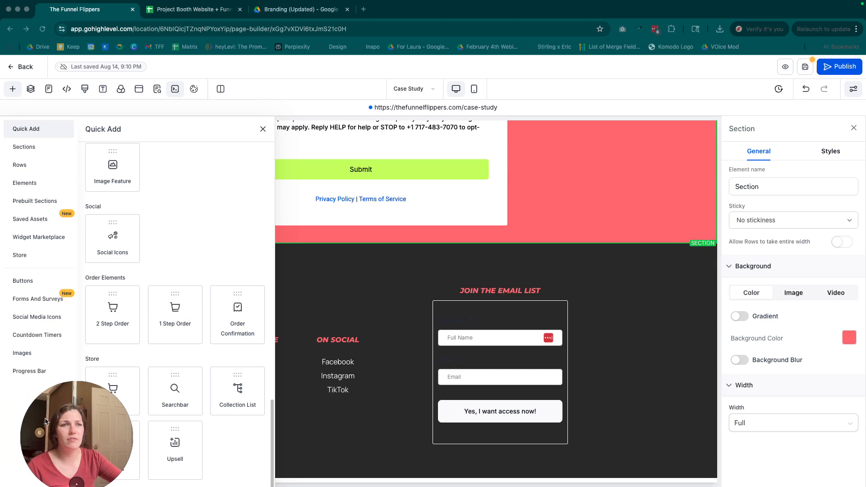
Browse the progress bars, images, countdown timers, social media icons, forms and surveys, and buttons, plus the site's page list.
click(26, 372)
click(23, 352)
click(30, 336)
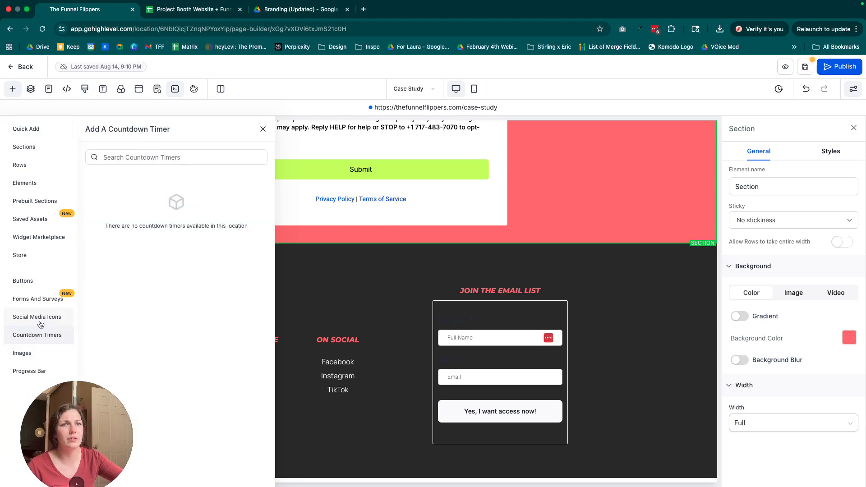
click(28, 316)
click(30, 299)
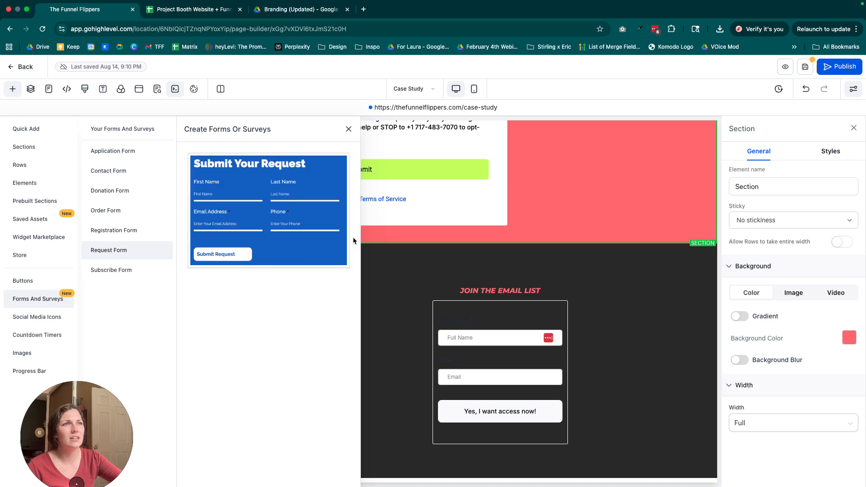
click(23, 280)
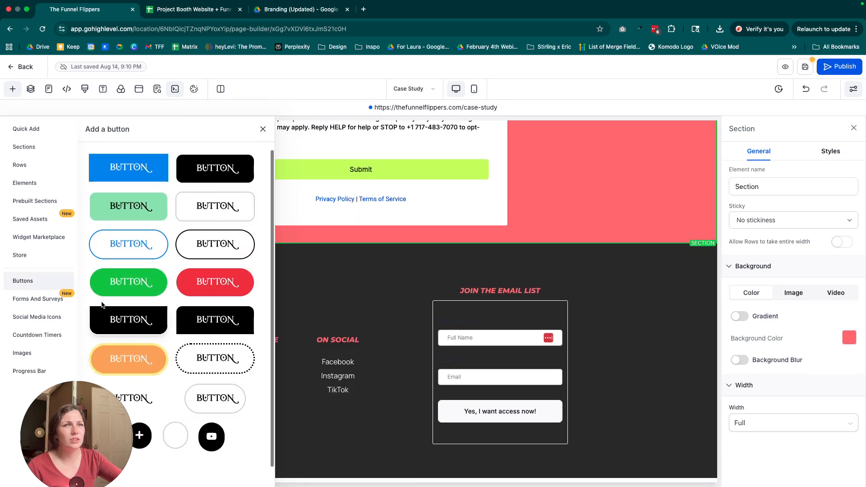
click(48, 88)
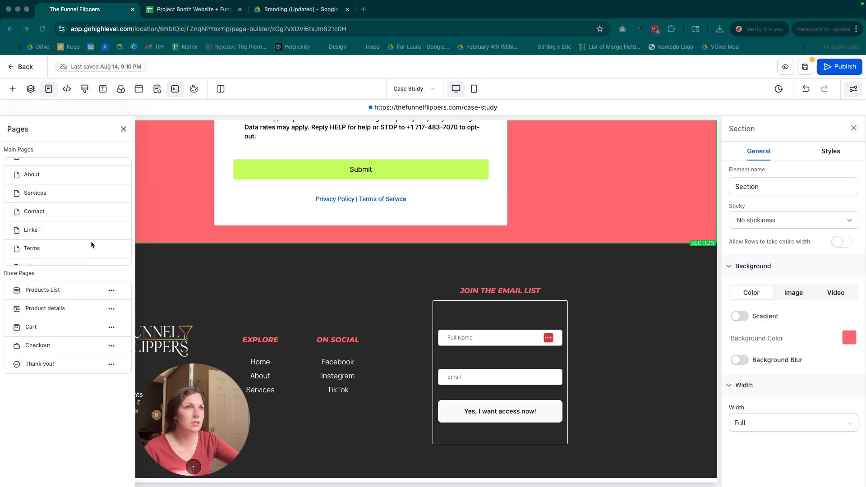
click(124, 131)
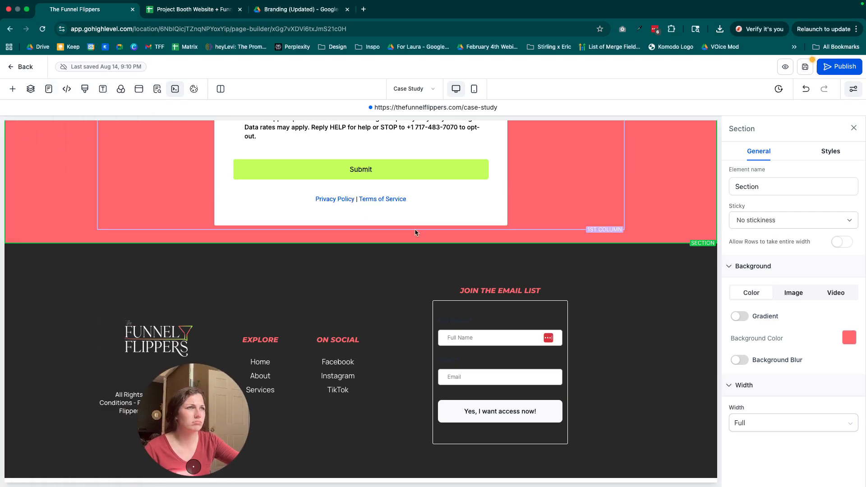
Review the saved section templates and universal sections, and select the email opt-in form in the page footer.
click(360, 238)
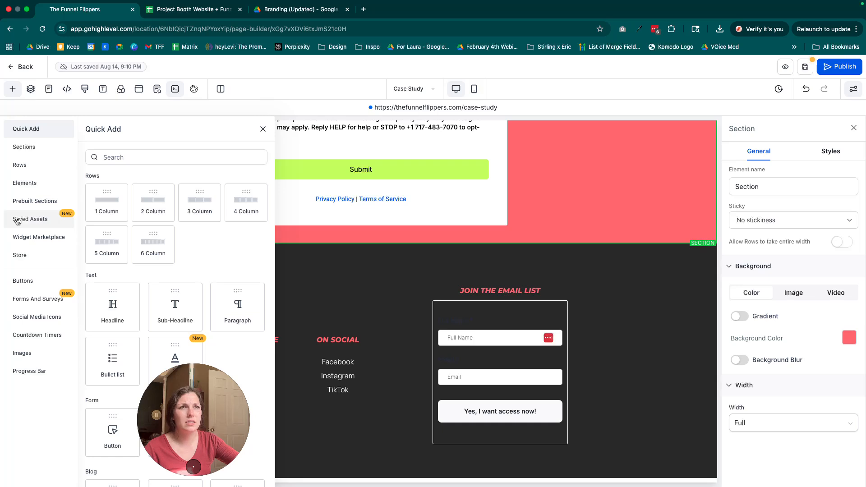
click(22, 221)
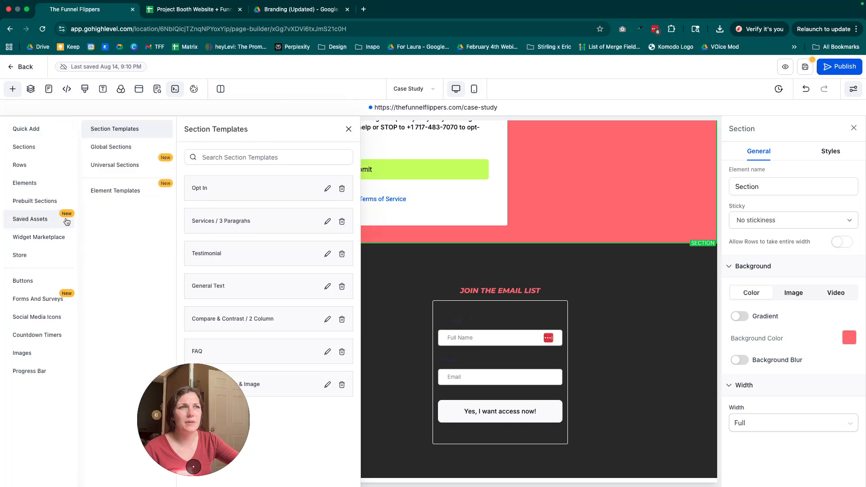
click(119, 164)
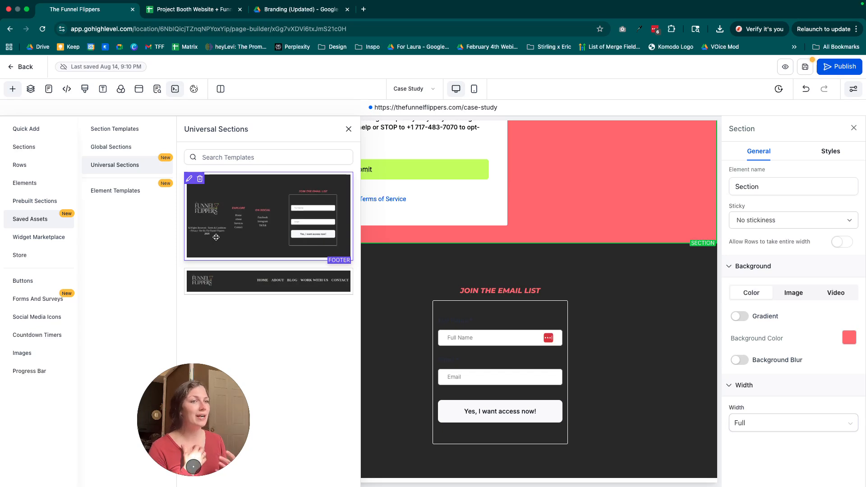
click(585, 275)
click(516, 344)
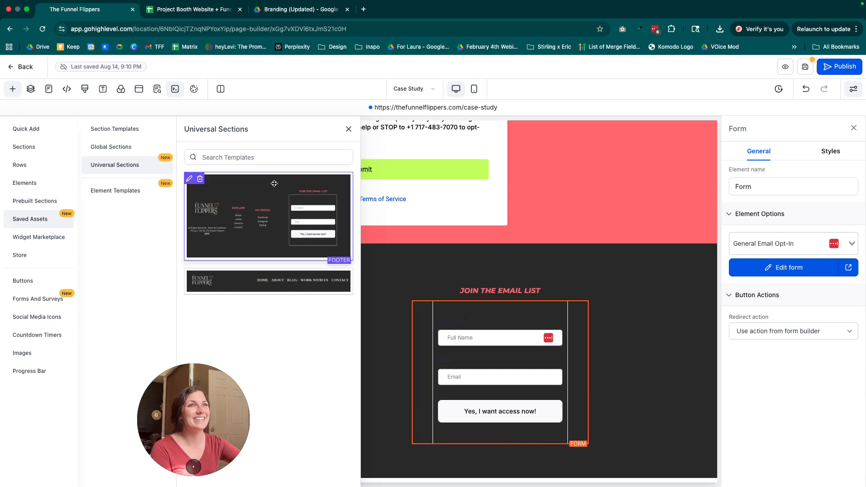
Browse the prebuilt sections, elements, section widths and row layouts, ending at the quick-add library.
click(38, 203)
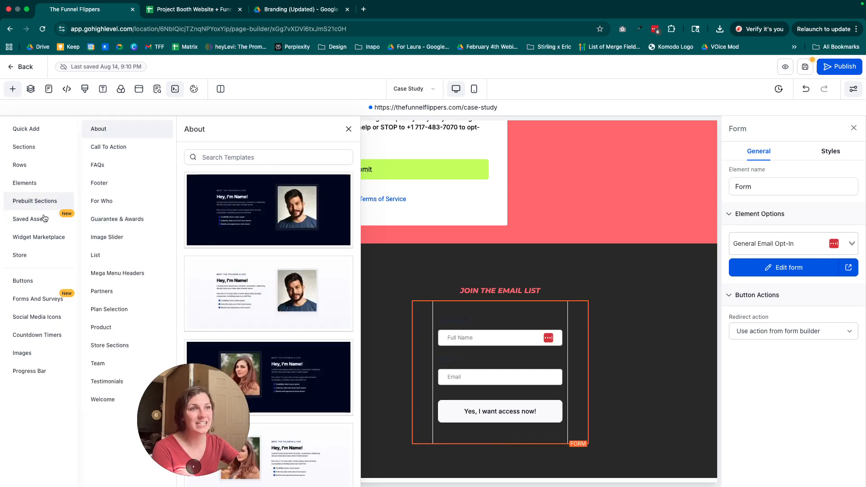
click(26, 183)
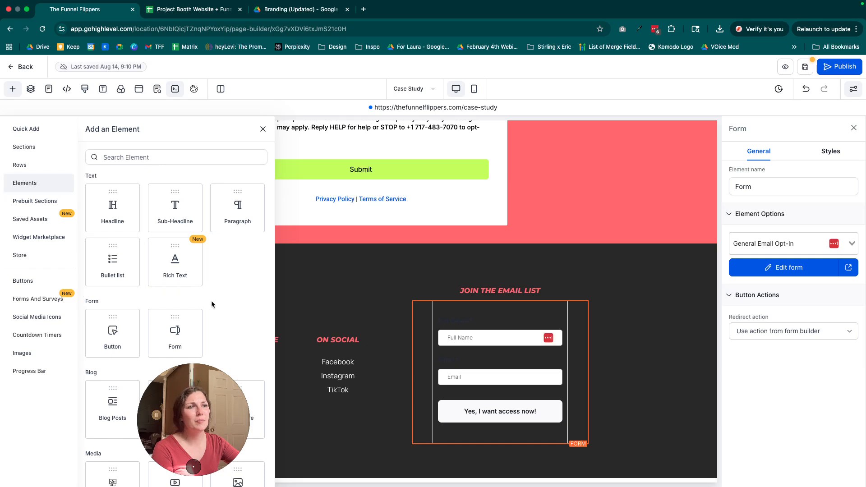
click(20, 149)
click(23, 169)
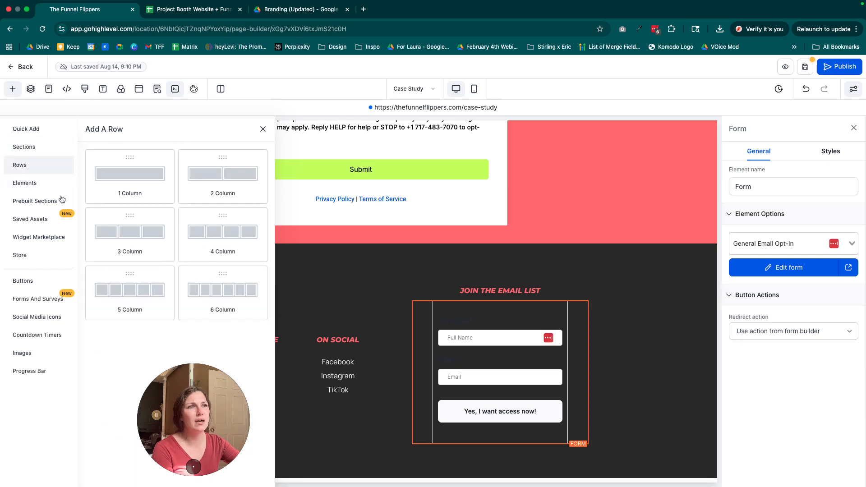
click(30, 151)
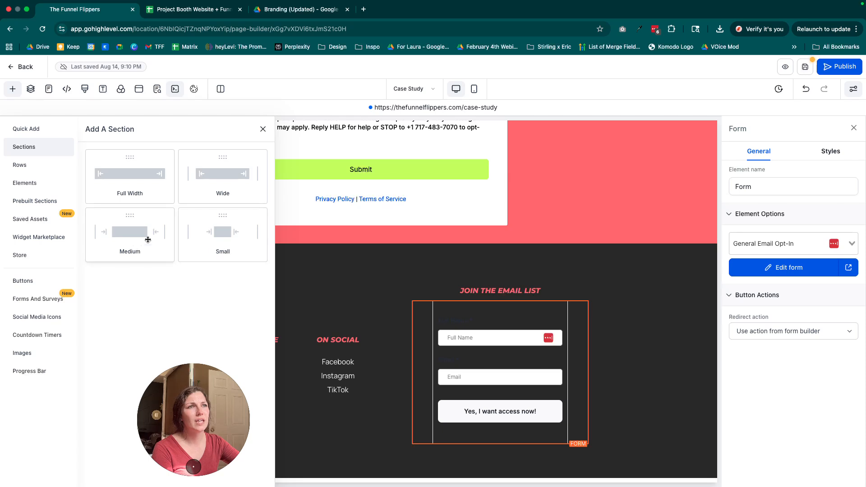
click(28, 129)
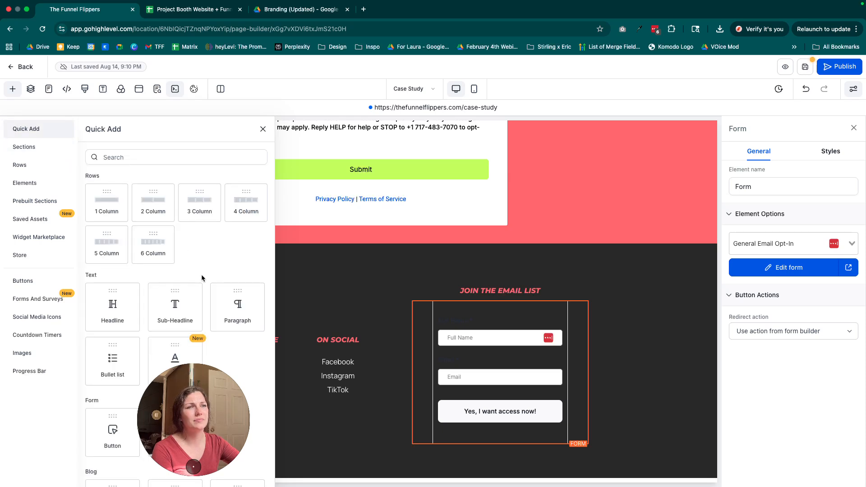
Find the Navigation Menu in the quick-add library and place it between the form section and the footer.
scroll(201, 274, down, 10)
drag(179, 392, 54, 395)
scroll(510, 269, down, 1)
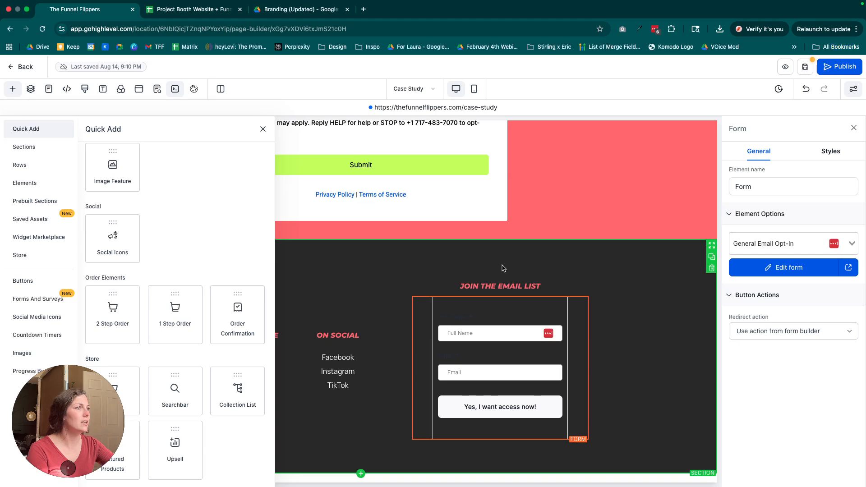
mouse_move(65, 404)
mouse_down()
mouse_move(88, 412)
mouse_move(59, 416)
mouse_move(70, 415)
mouse_up()
scroll(254, 374, down, 1)
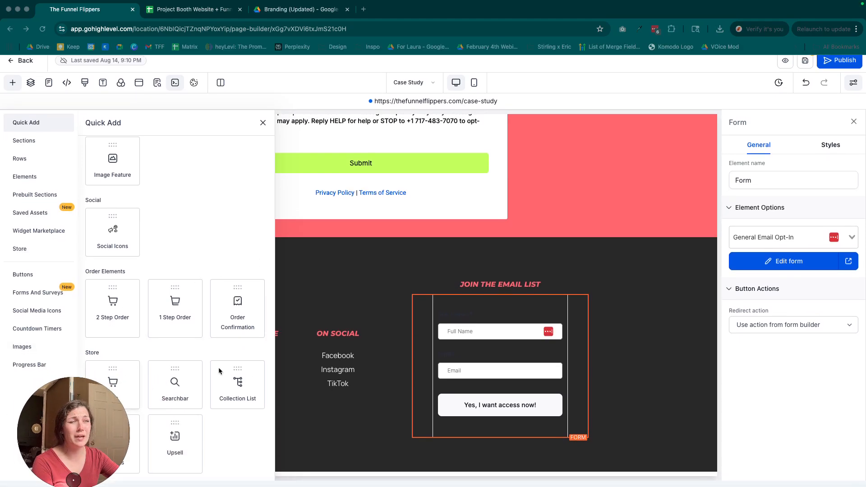
click(168, 354)
scroll(169, 312, up, 5)
scroll(169, 311, up, 1)
drag(126, 368, 404, 265)
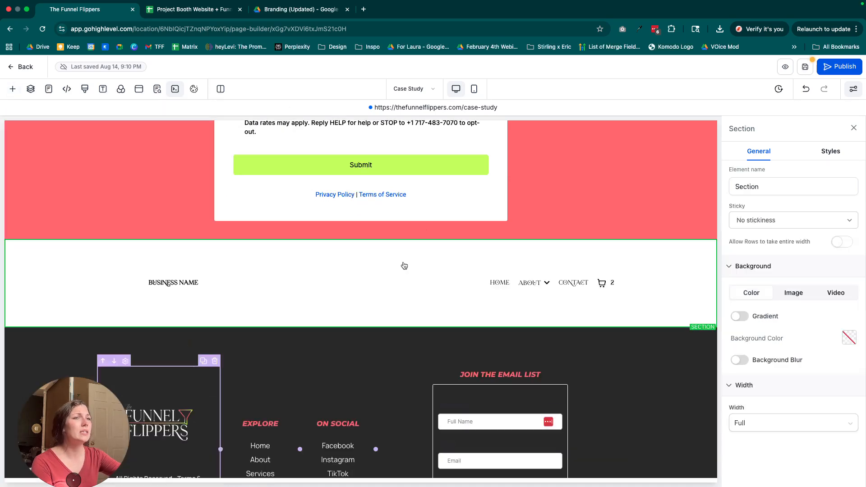
Try the search bar setting in the new navigation menu's ecommerce options and delete the menu's section.
click(615, 283)
scroll(780, 357, down, 3)
scroll(781, 355, down, 5)
scroll(781, 355, down, 5)
scroll(781, 355, down, 5)
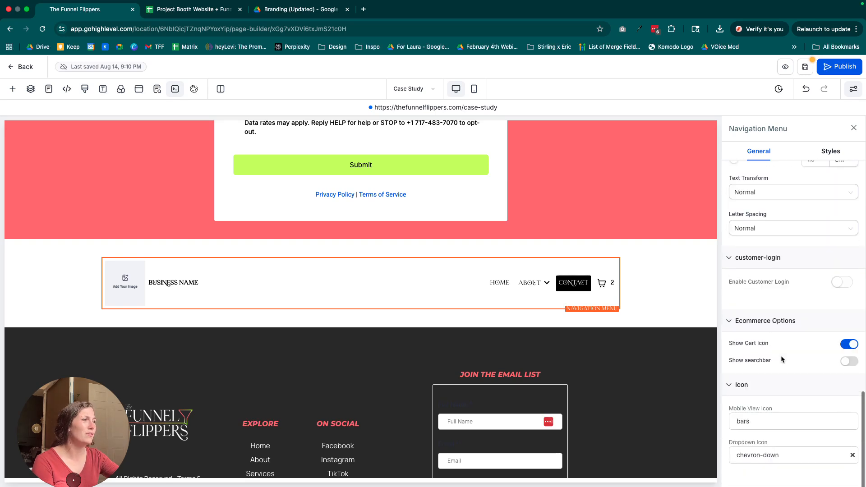
click(845, 364)
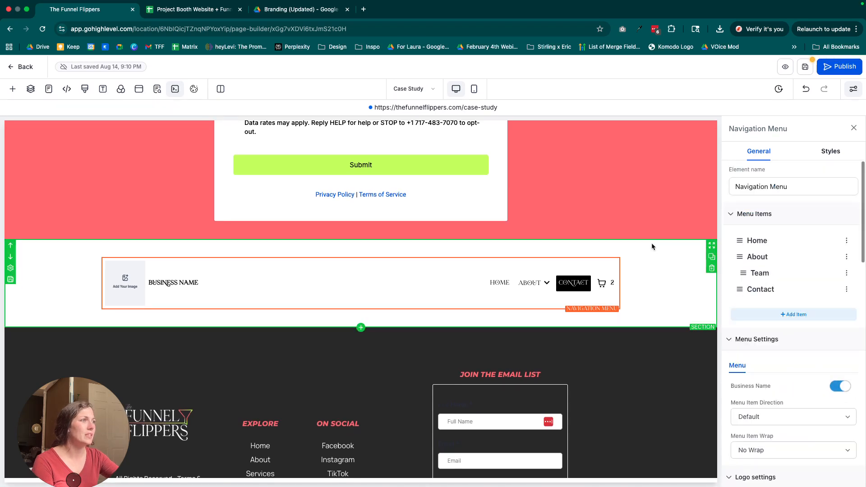
click(711, 271)
Delete the logo showcase, testimonials and pricing table below the hero section's sub-headline.
scroll(601, 262, up, 20)
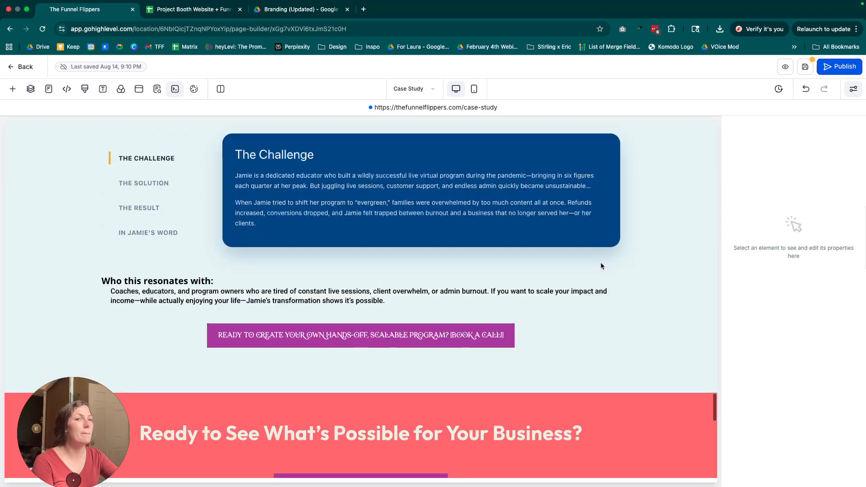
scroll(601, 265, up, 20)
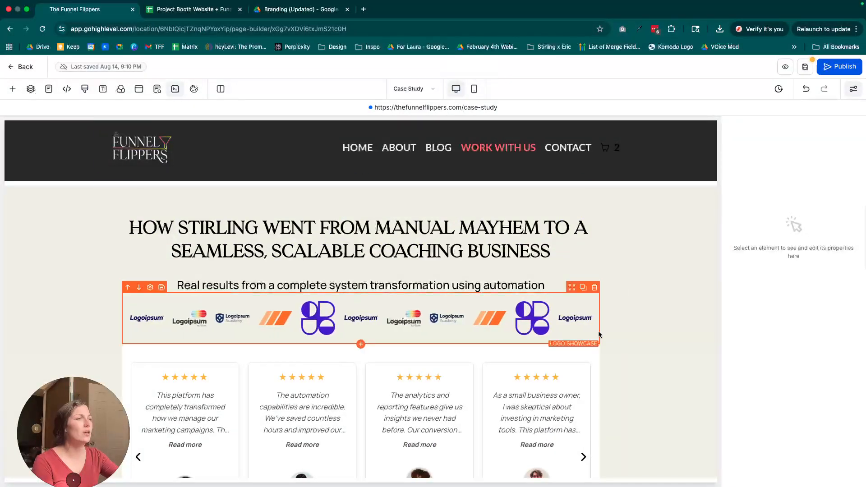
click(594, 287)
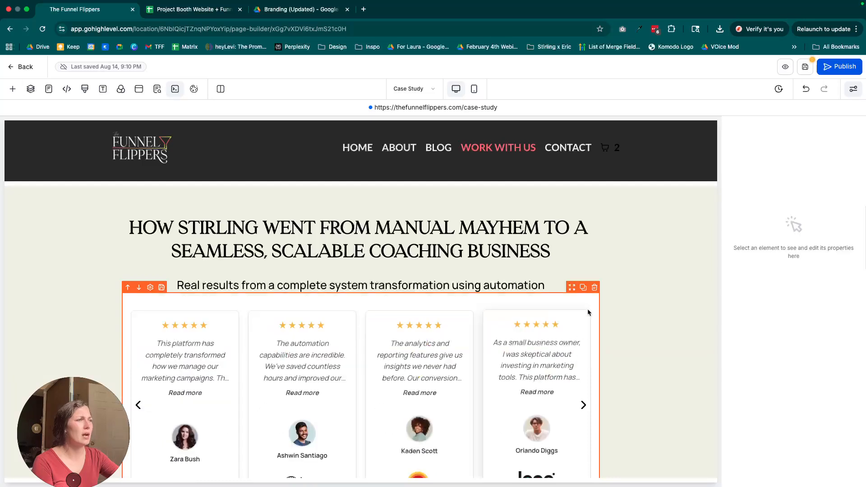
click(595, 288)
click(595, 288)
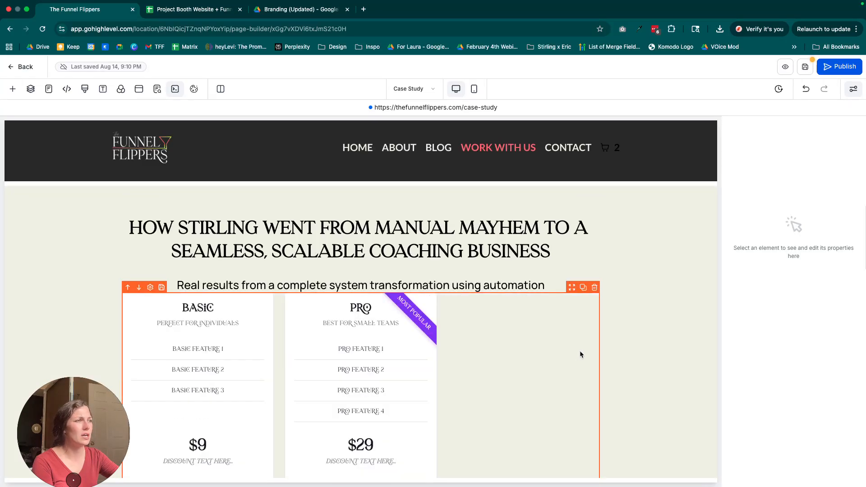
click(595, 288)
In the mobile view, set the hero headline's font size first to 30 px and, after checking the desktop view, to 26 px.
click(475, 88)
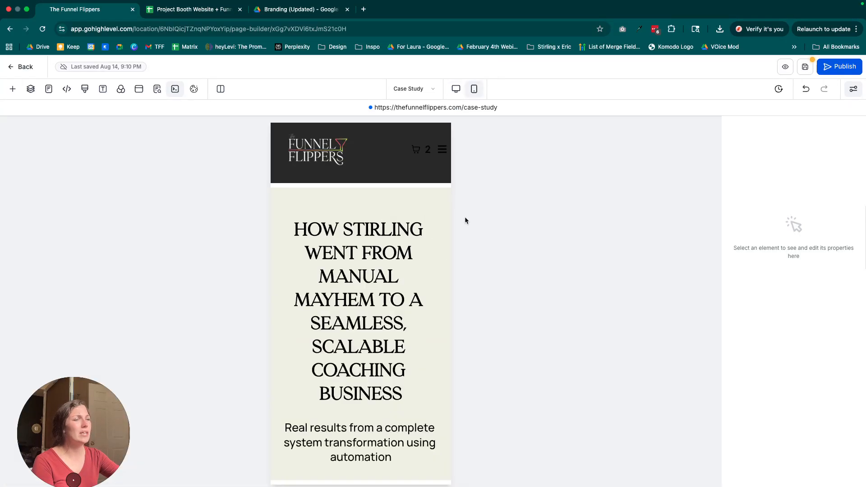
click(330, 305)
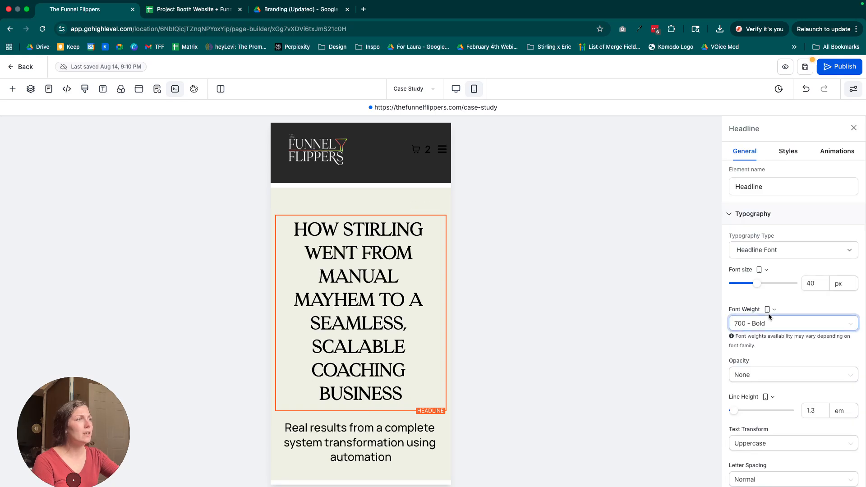
scroll(766, 312, down, 3)
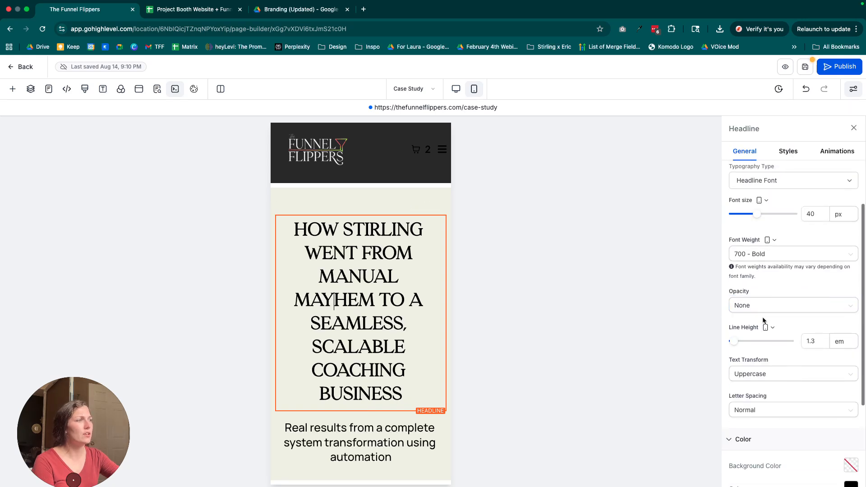
scroll(828, 413, down, 3)
scroll(827, 410, up, 5)
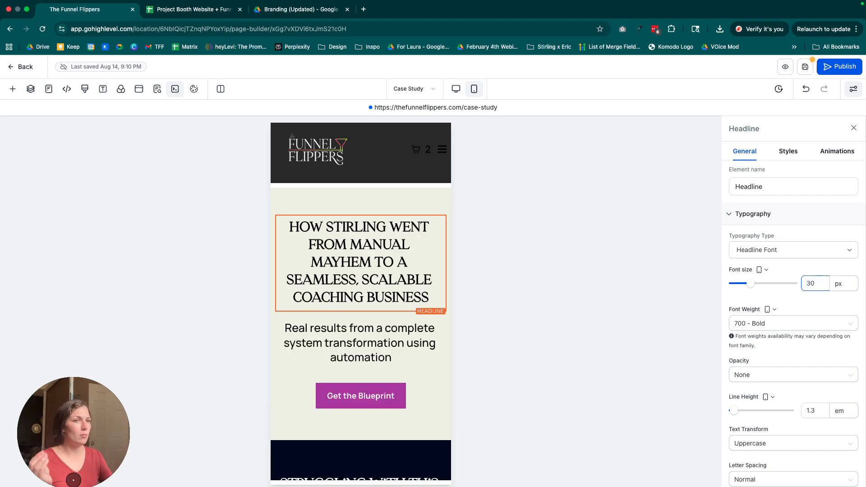
click(460, 88)
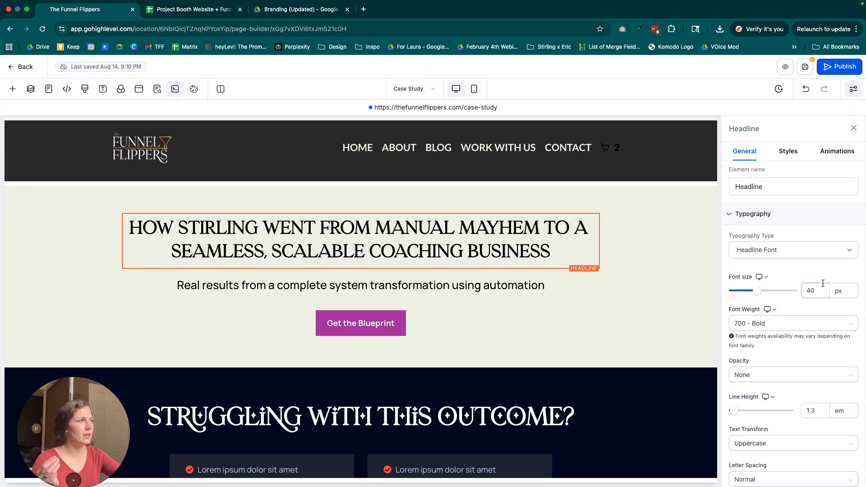
click(474, 89)
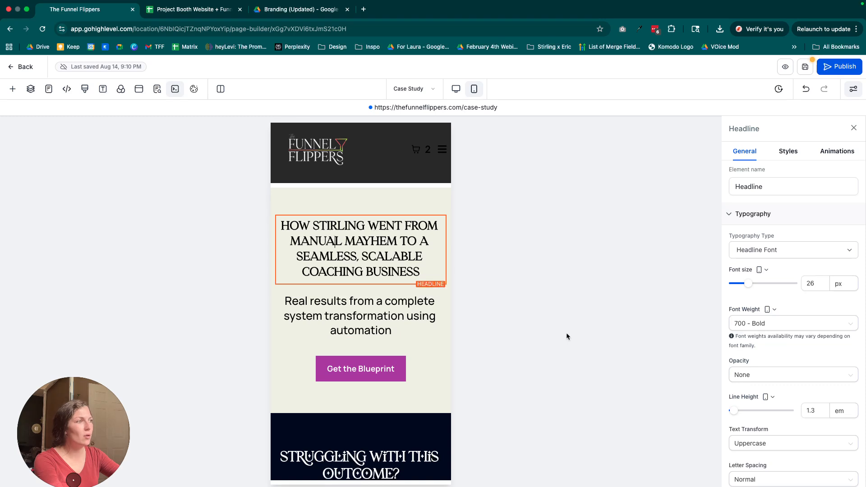
Try the brand color Purple as the hero headline's text color and compare it in the desktop and mobile views.
scroll(849, 368, down, 5)
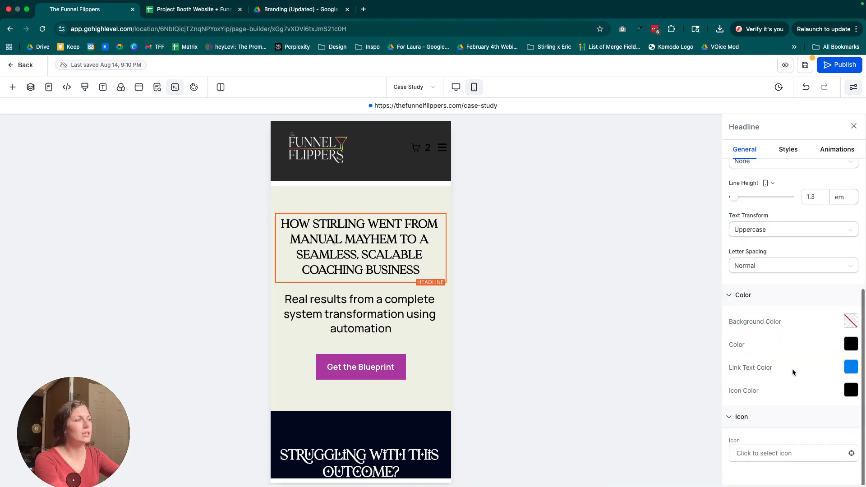
scroll(810, 413, up, 2)
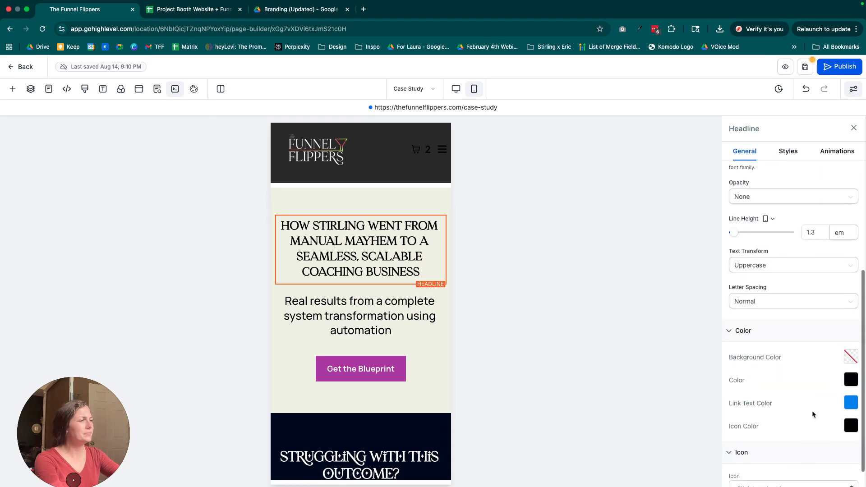
click(851, 379)
click(744, 224)
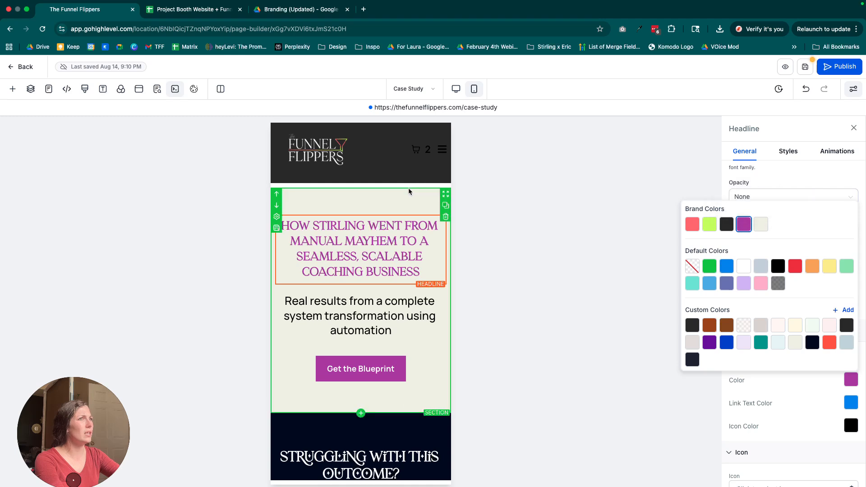
click(456, 89)
click(474, 89)
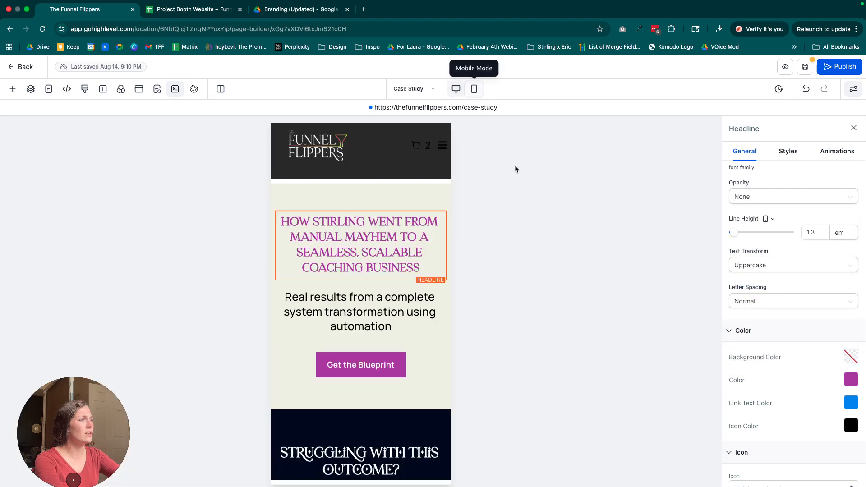
Set the hero headline's text color to the near-black brand color.
click(851, 381)
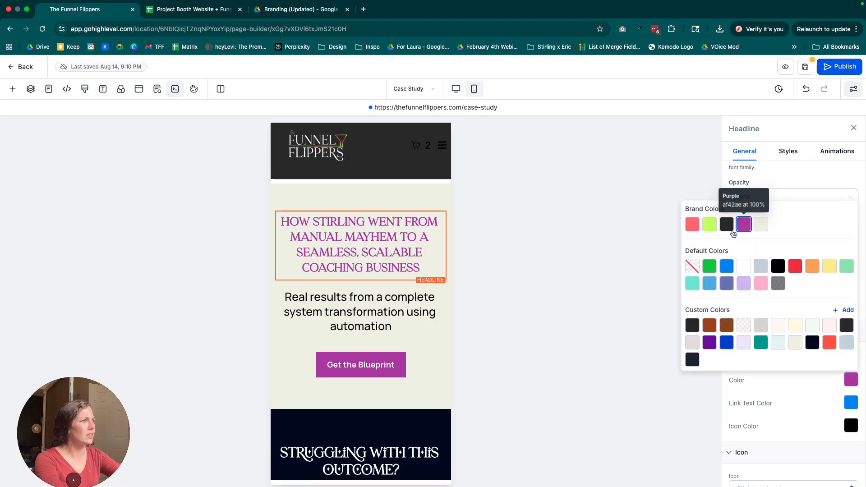
click(732, 230)
click(794, 397)
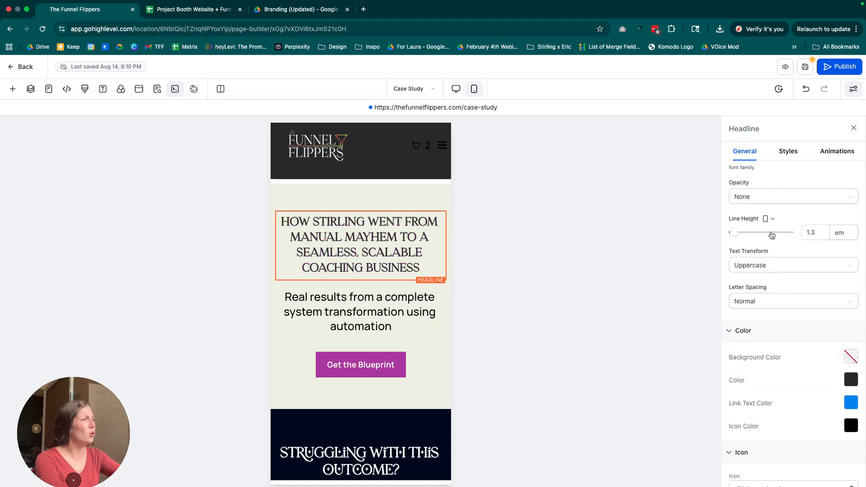
Open the hero headline's style settings and examine its mobile margin and padding.
scroll(772, 221, up, 4)
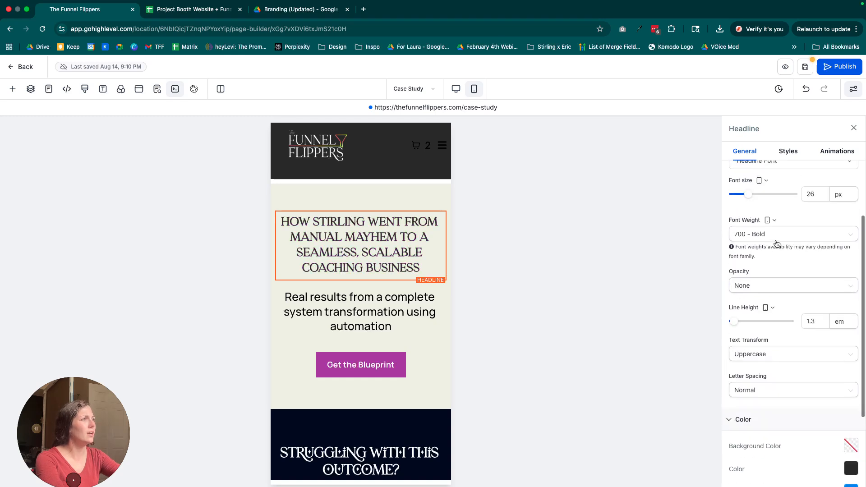
scroll(767, 285, up, 1)
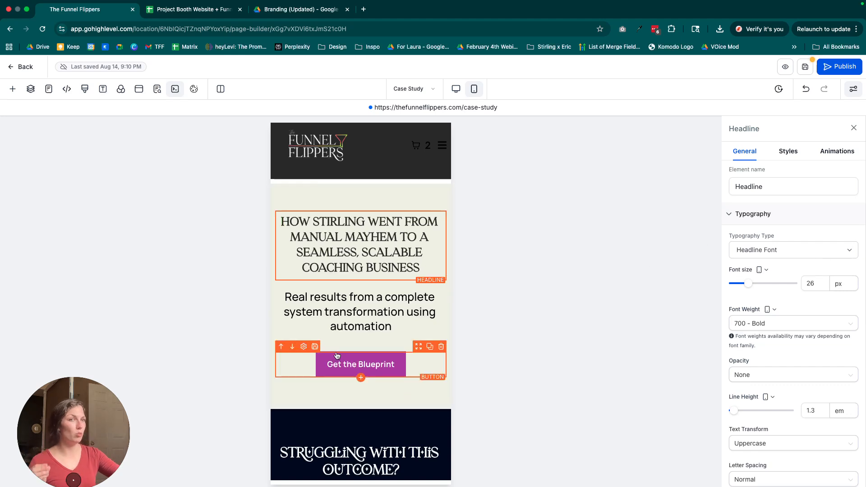
click(789, 153)
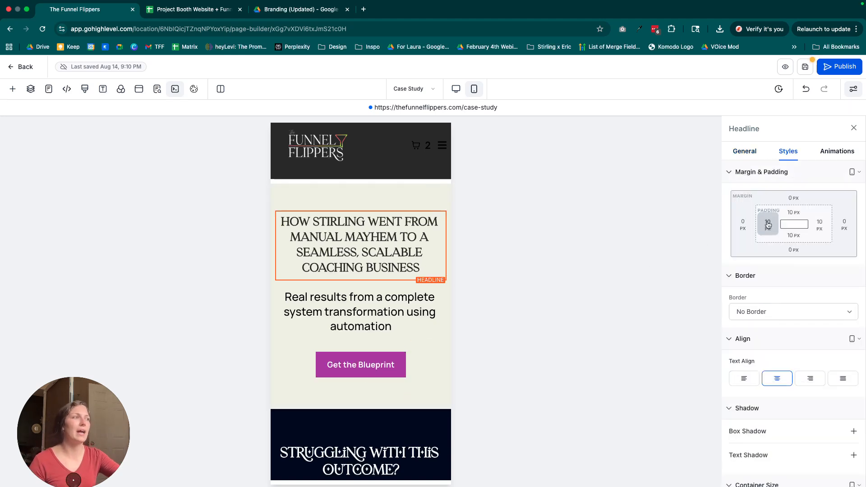